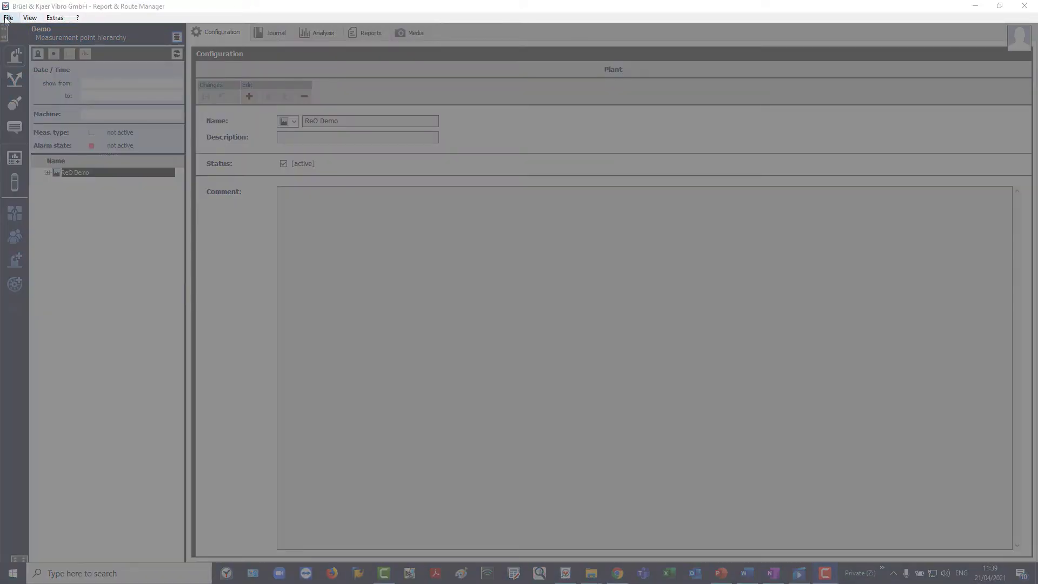
Show the measurement point hierarchy with the Demo data source kept selected.
click(56, 18)
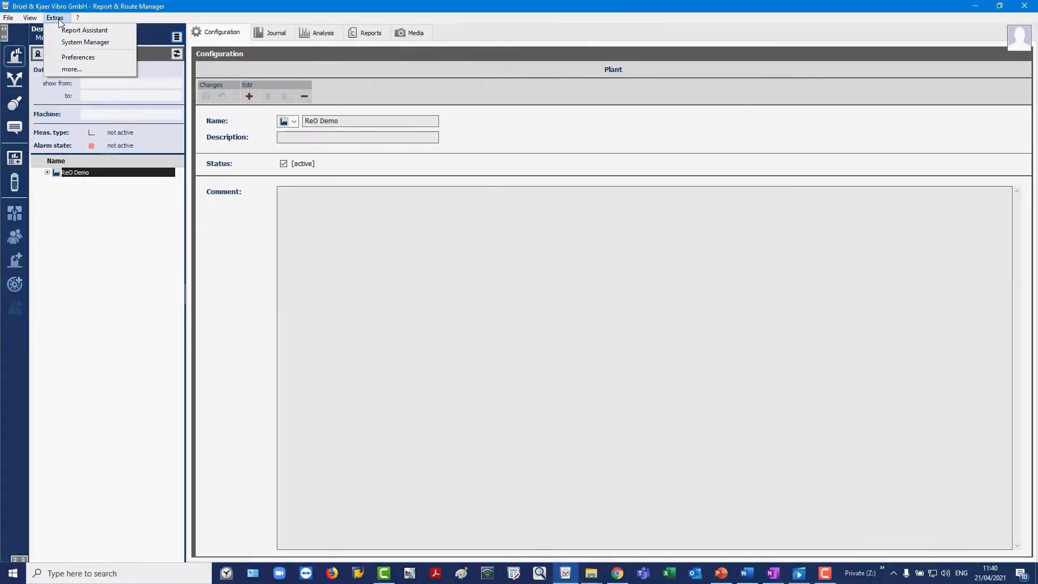
click(58, 18)
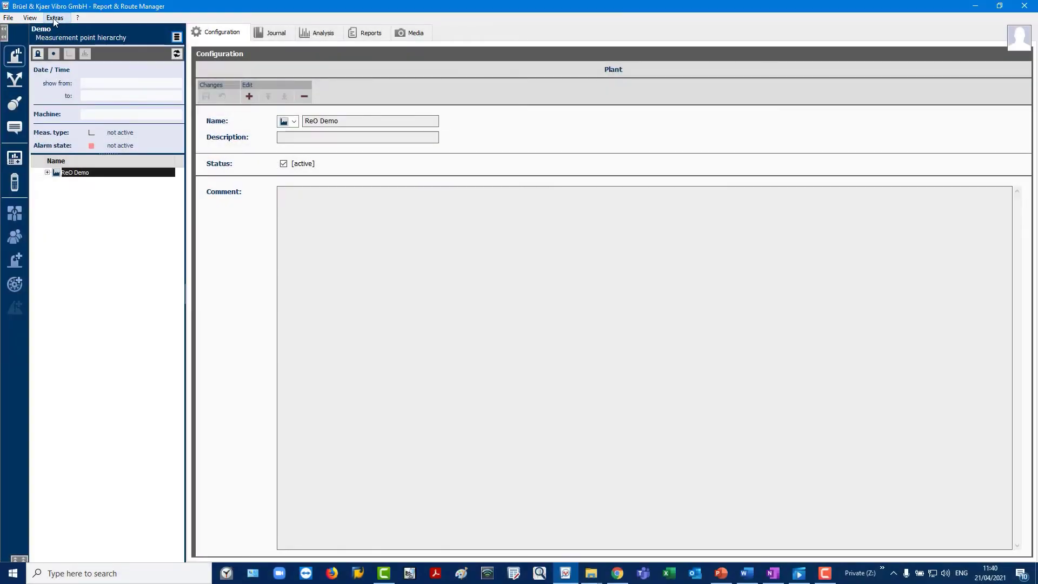
click(18, 51)
click(9, 54)
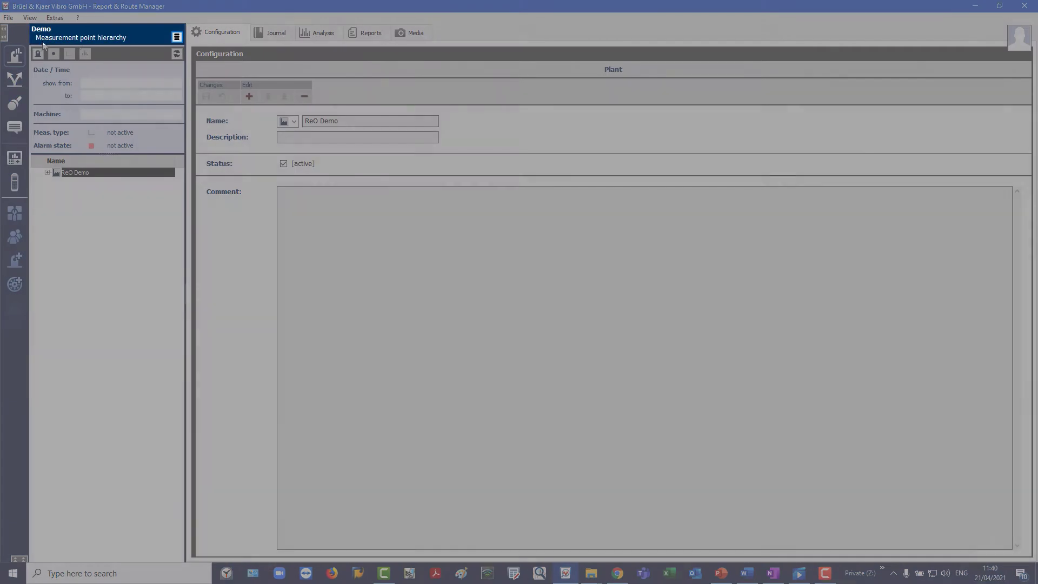
click(177, 38)
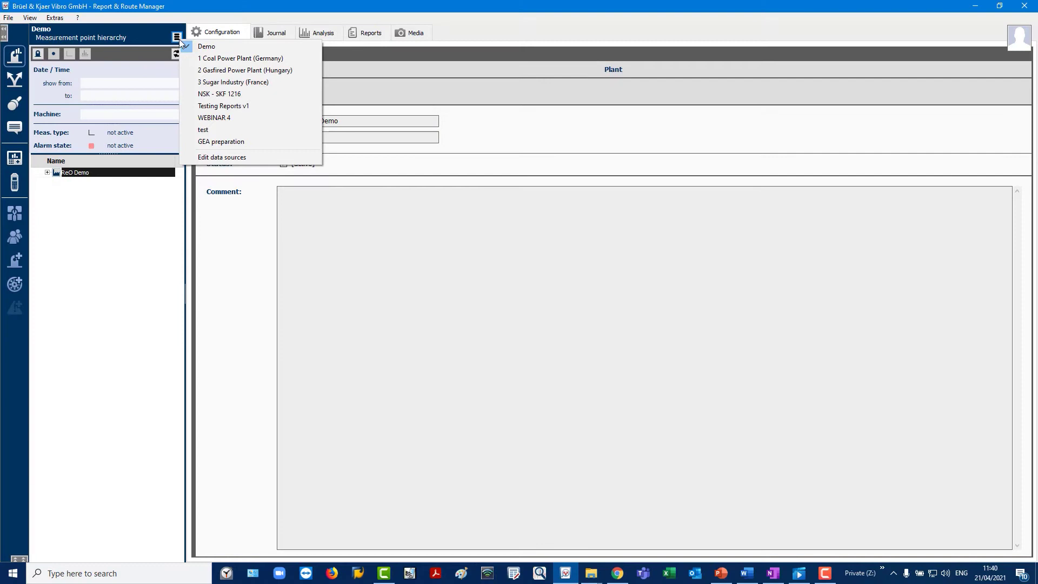
click(179, 39)
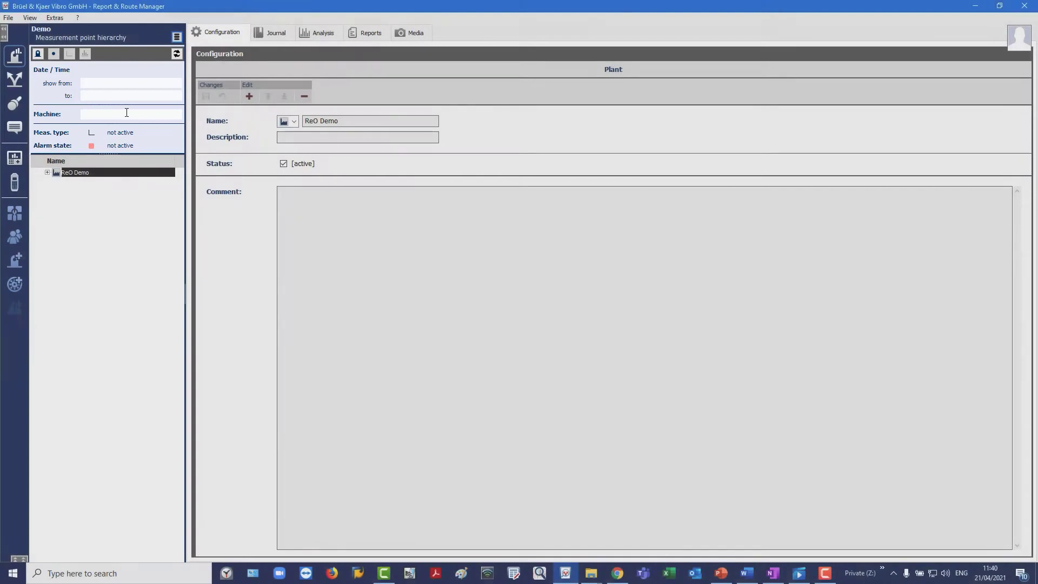
Leave the date range, machine name, measurement type and alarm state filters unchanged.
click(114, 84)
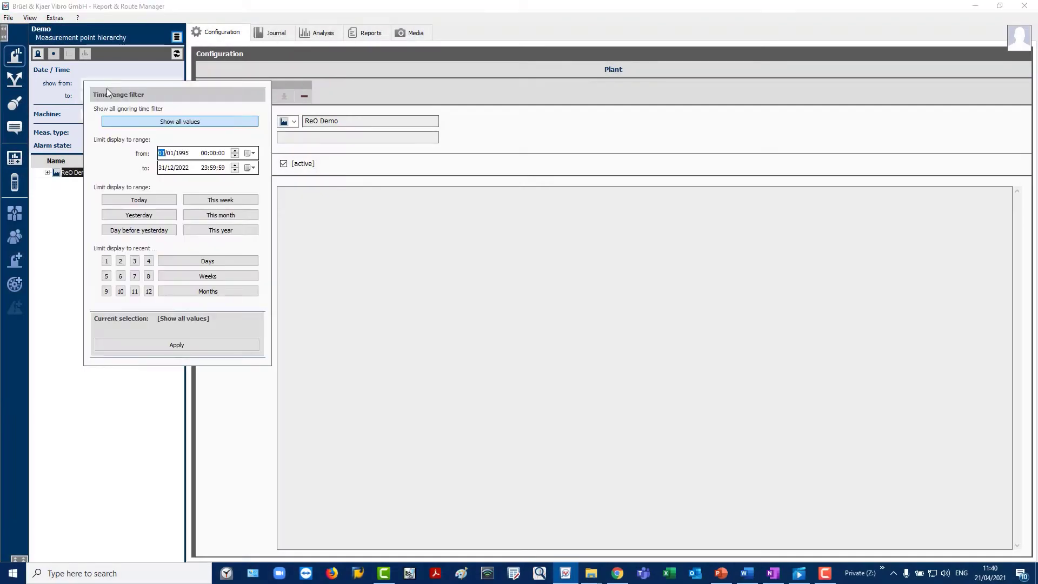
click(60, 96)
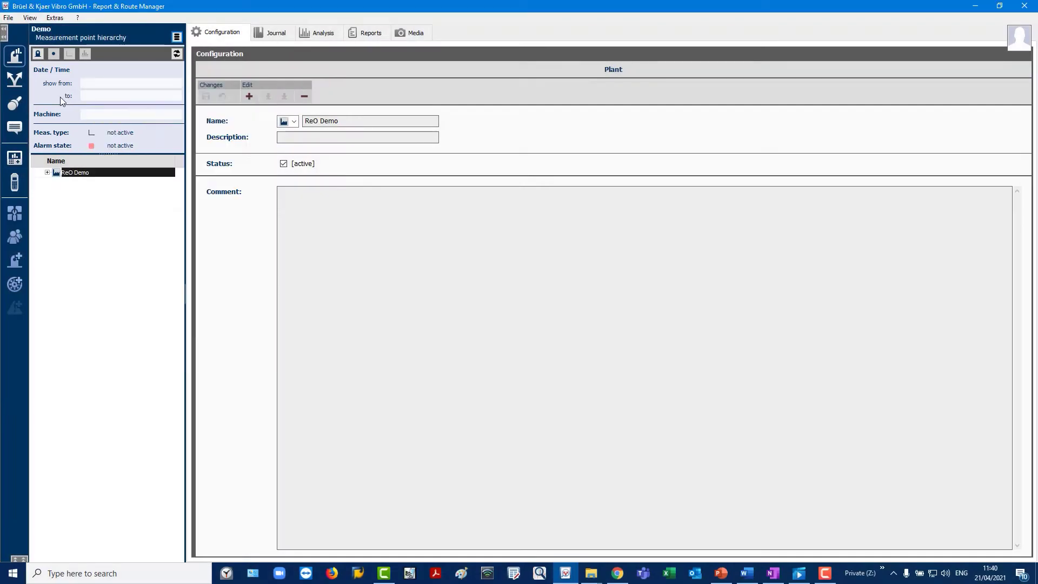
click(93, 116)
click(92, 133)
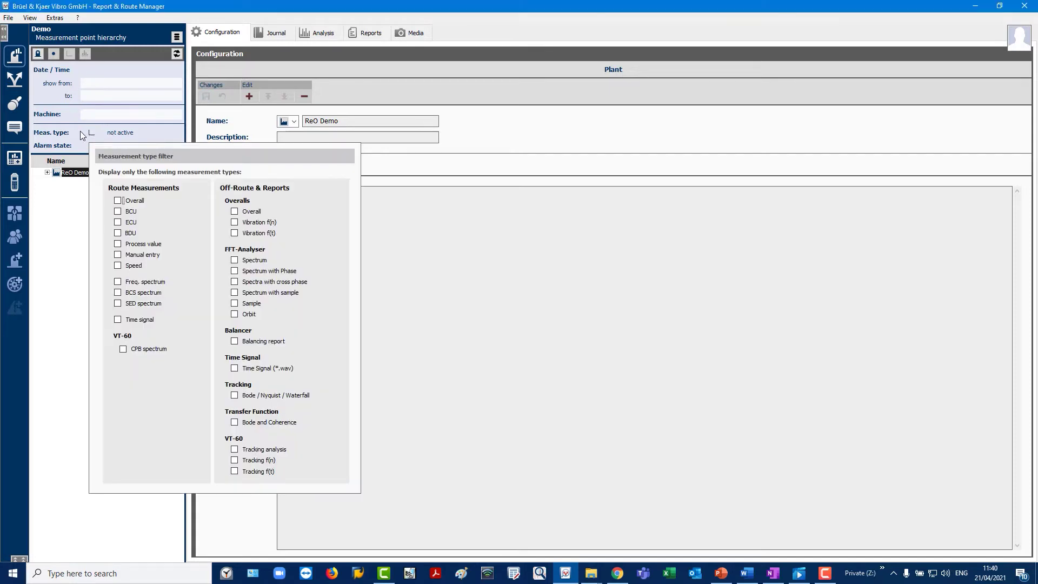
click(126, 139)
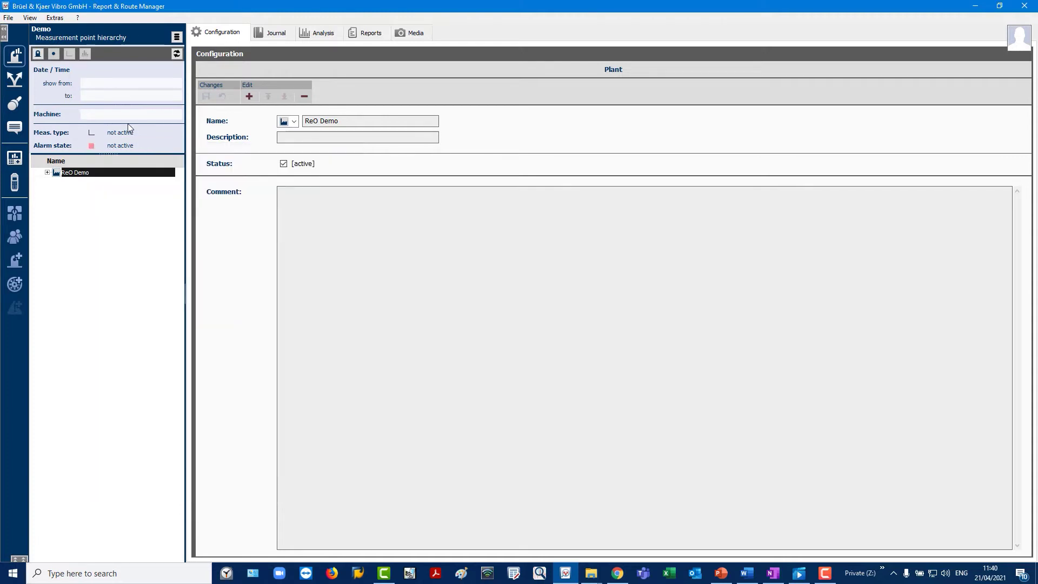
click(92, 147)
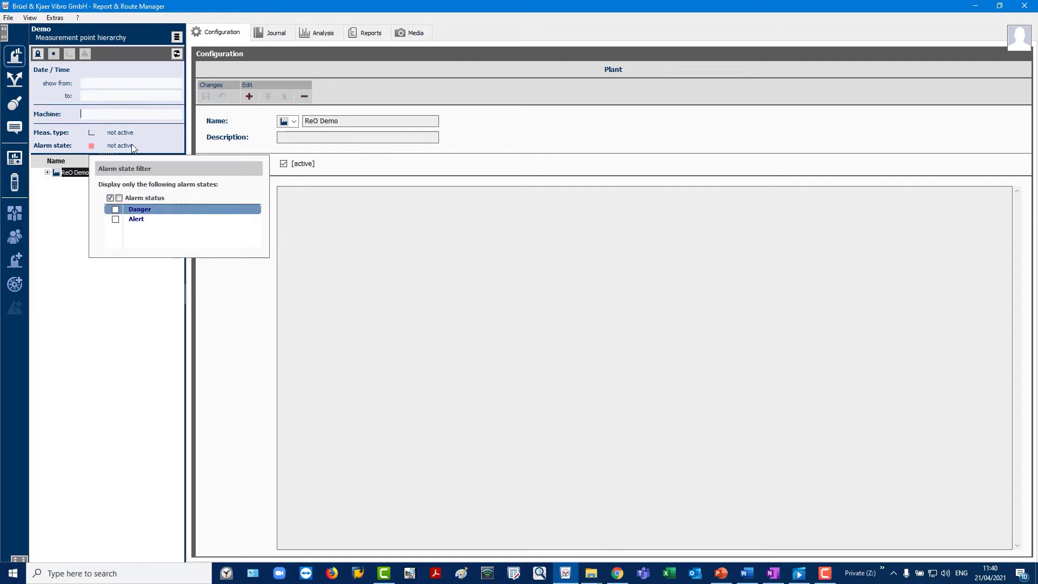
click(69, 148)
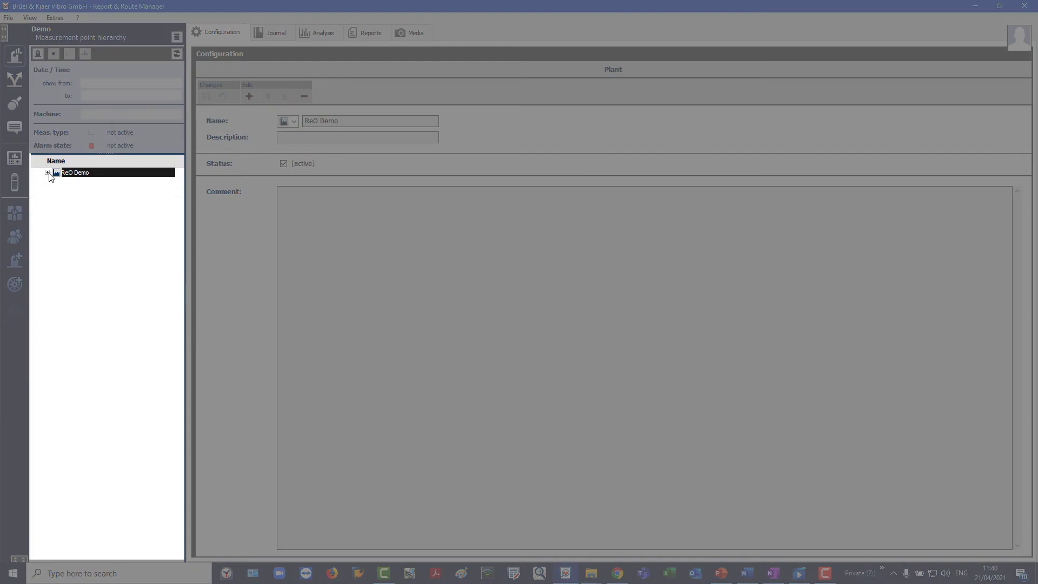
Expand ReO Demo down to Kühltürme > Ventilator and open the S2_A measurement point.
click(47, 172)
click(56, 182)
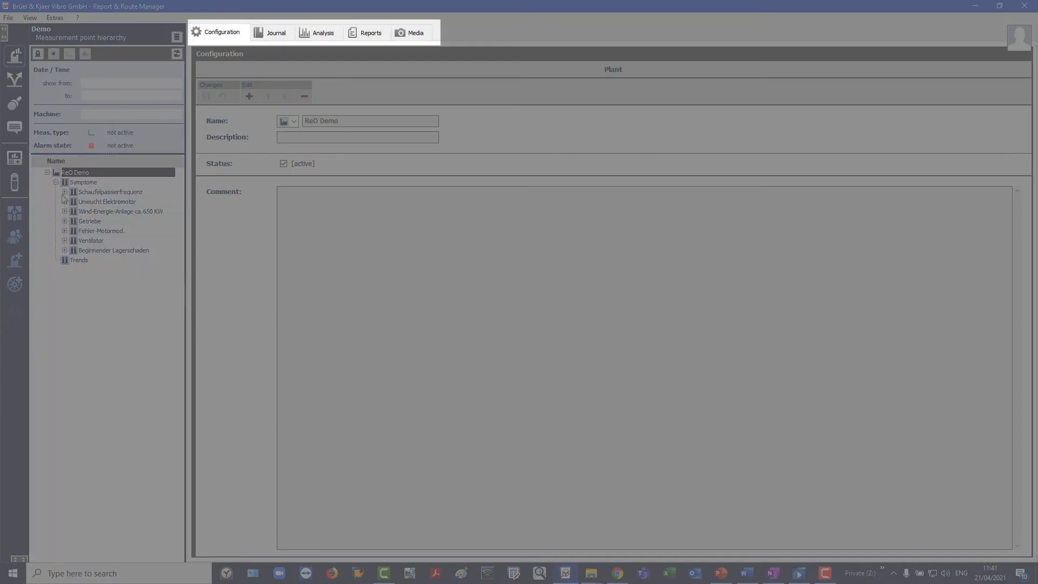
click(64, 192)
click(95, 201)
click(73, 202)
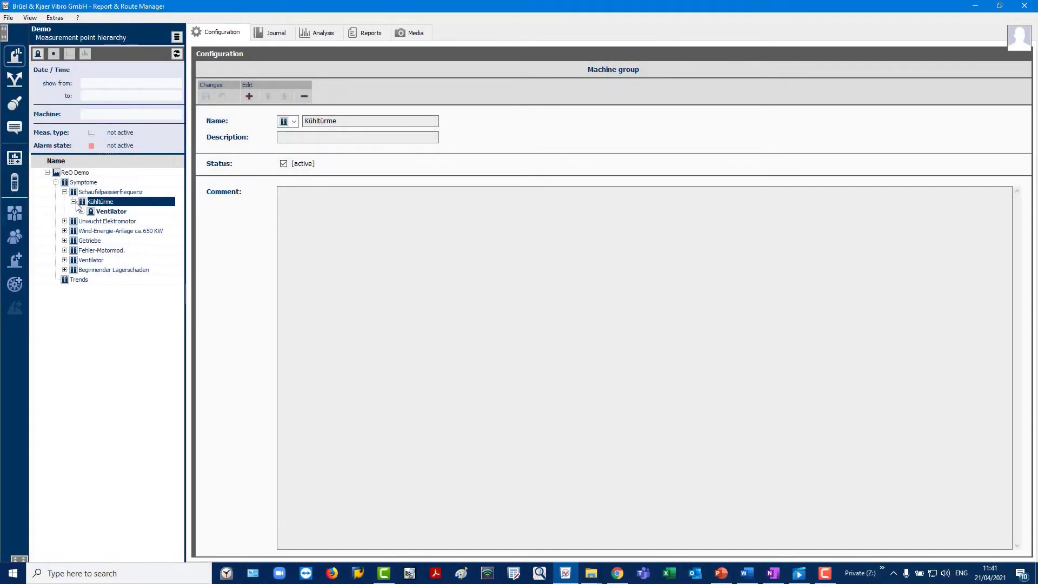
click(81, 212)
click(106, 221)
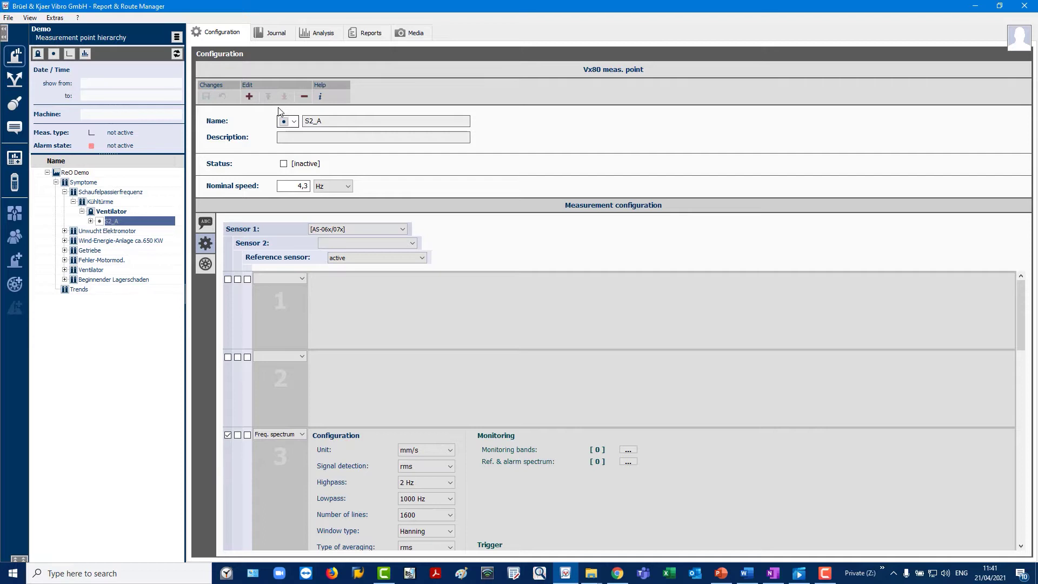
Check the S2_A event journal, then plot its 3 Freq. spectrum in the Analysis view.
click(284, 39)
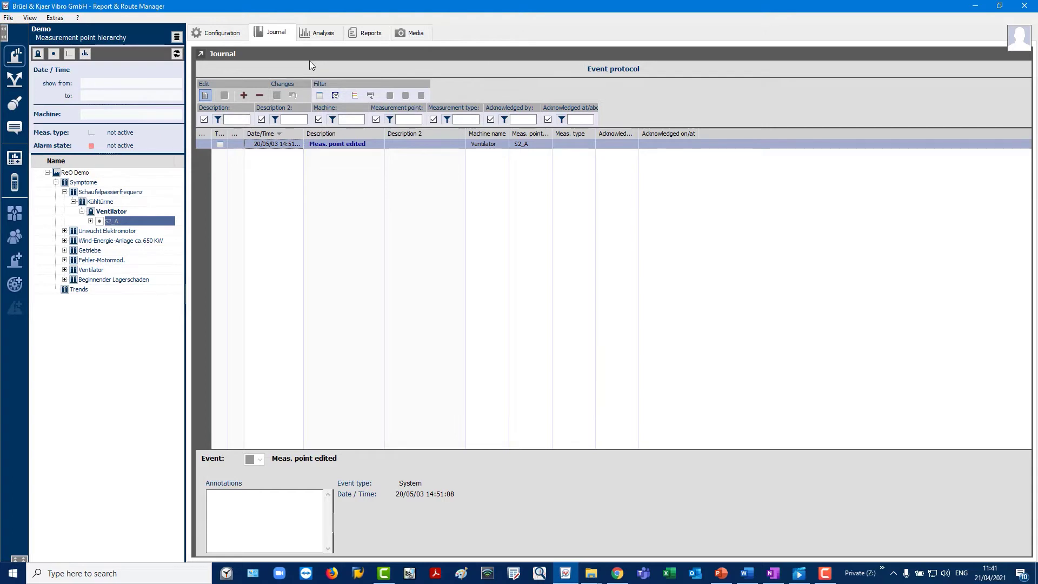
click(331, 36)
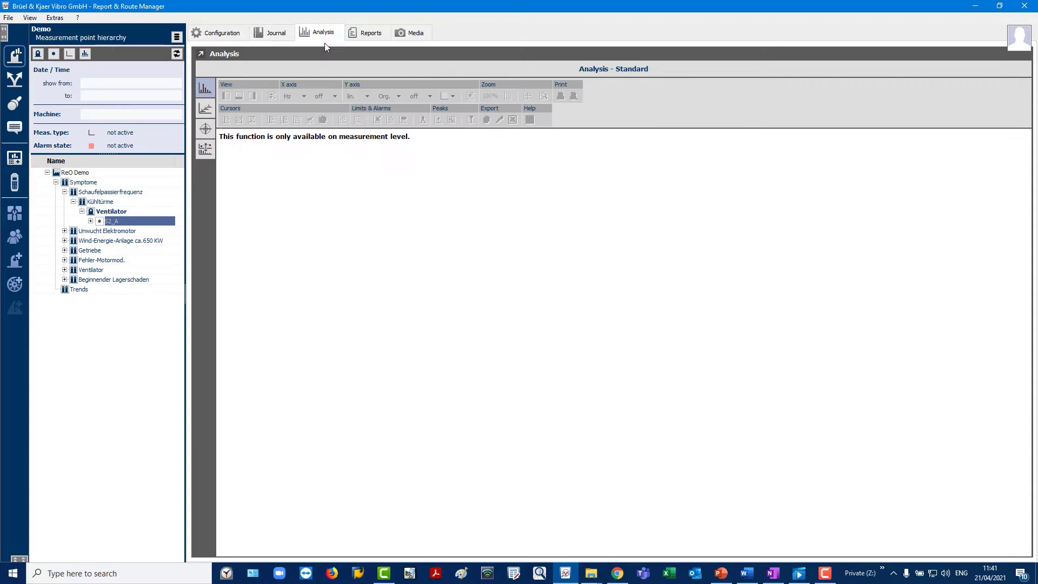
click(91, 221)
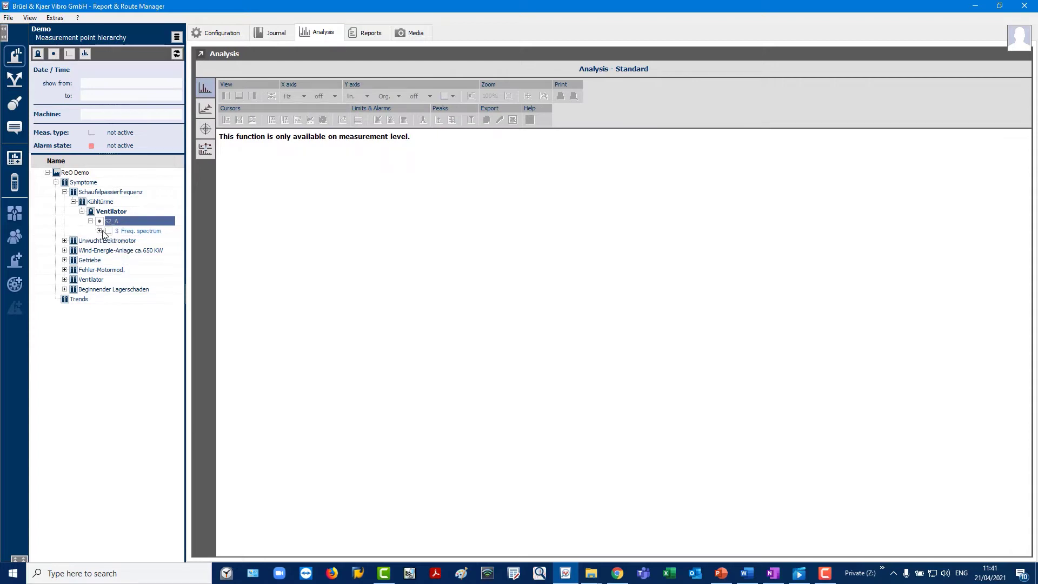
click(102, 230)
click(126, 232)
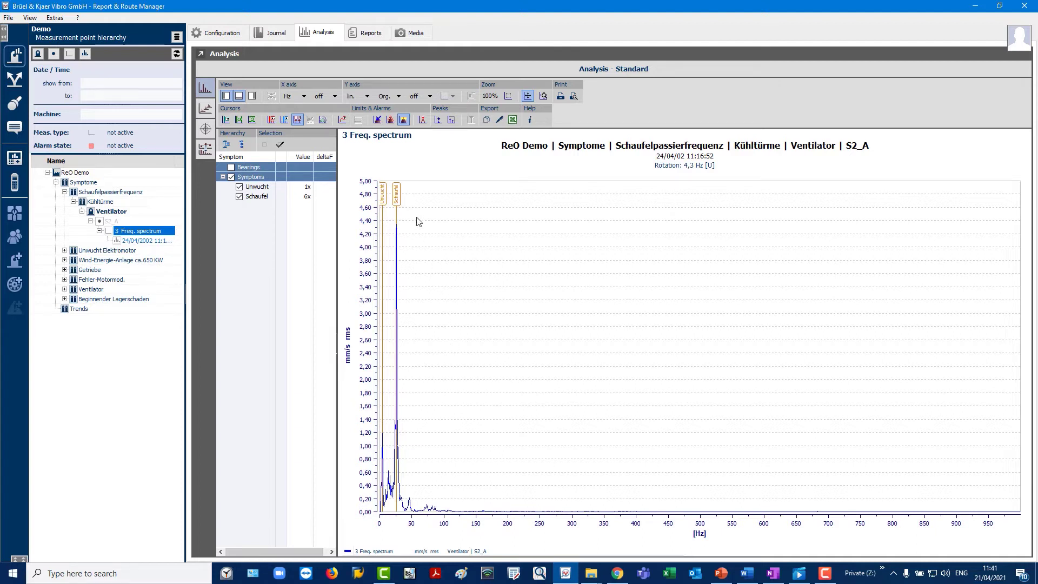
Show the spectrum as a measurement report, switching to Table form and back to Diagram.
click(371, 33)
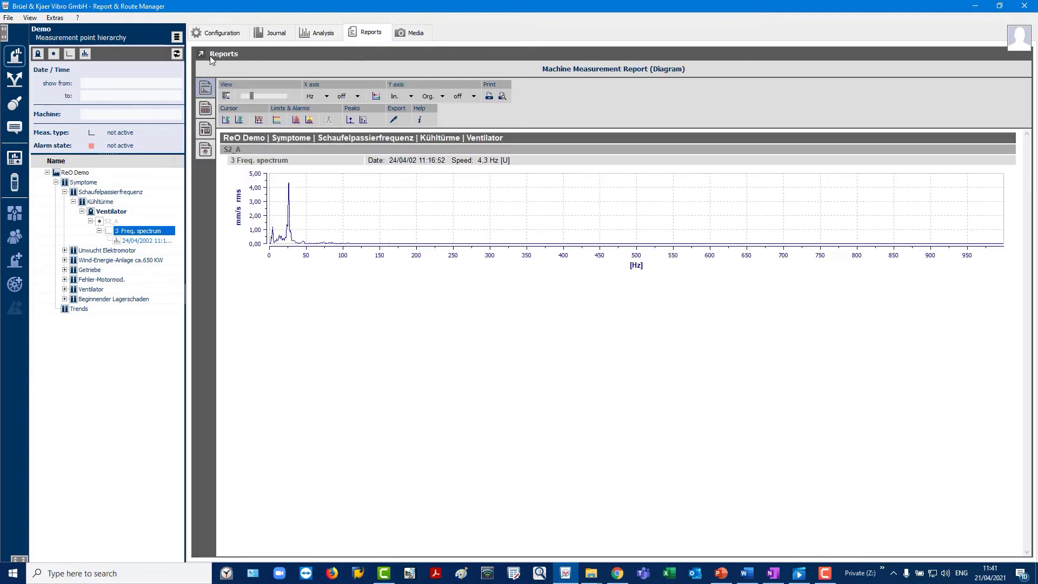
click(205, 108)
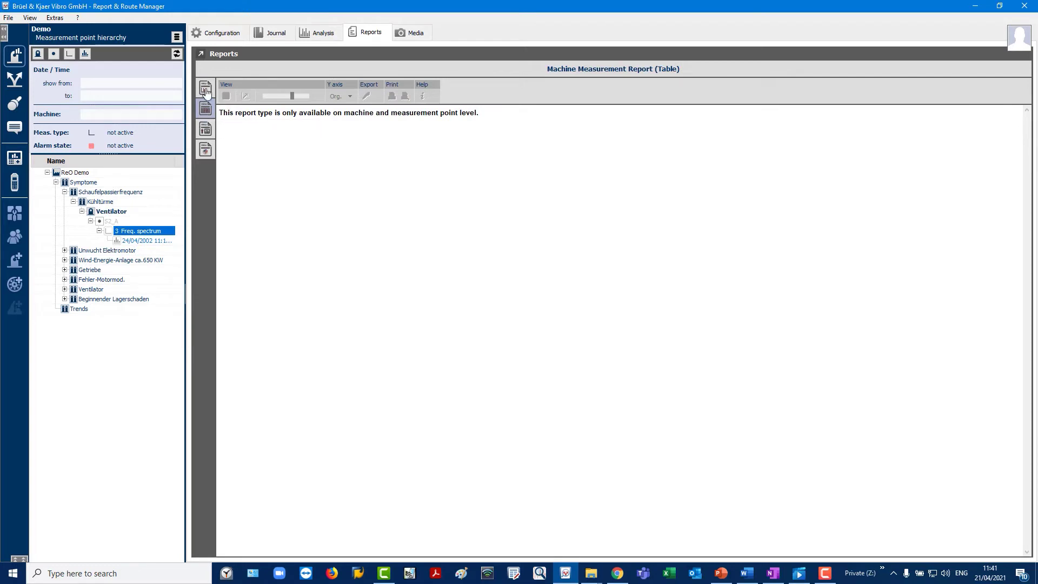
click(205, 88)
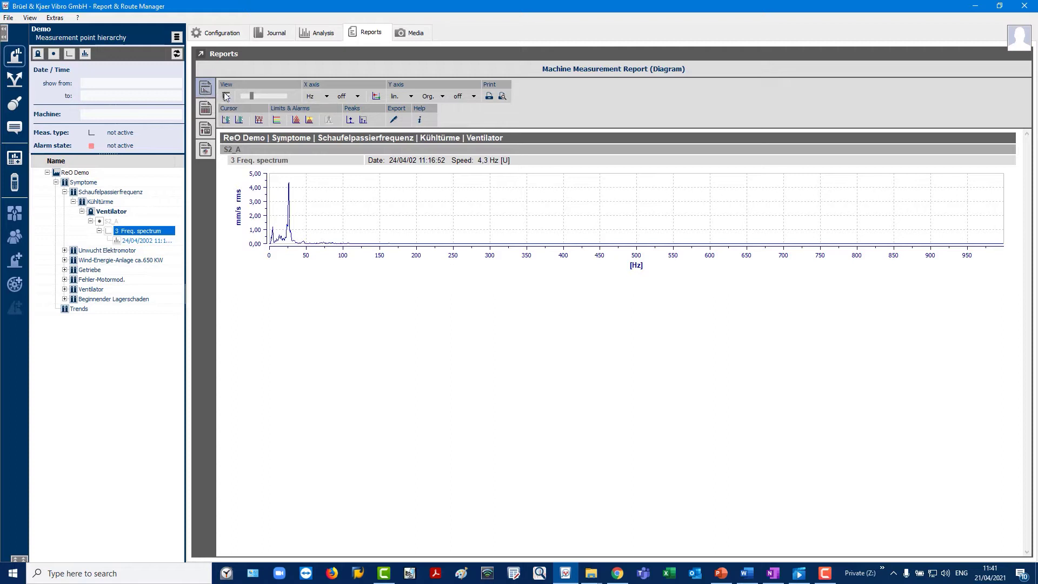
Display the stored ReO Demo image in Media, briefly showing and hiding the preview pane.
click(415, 33)
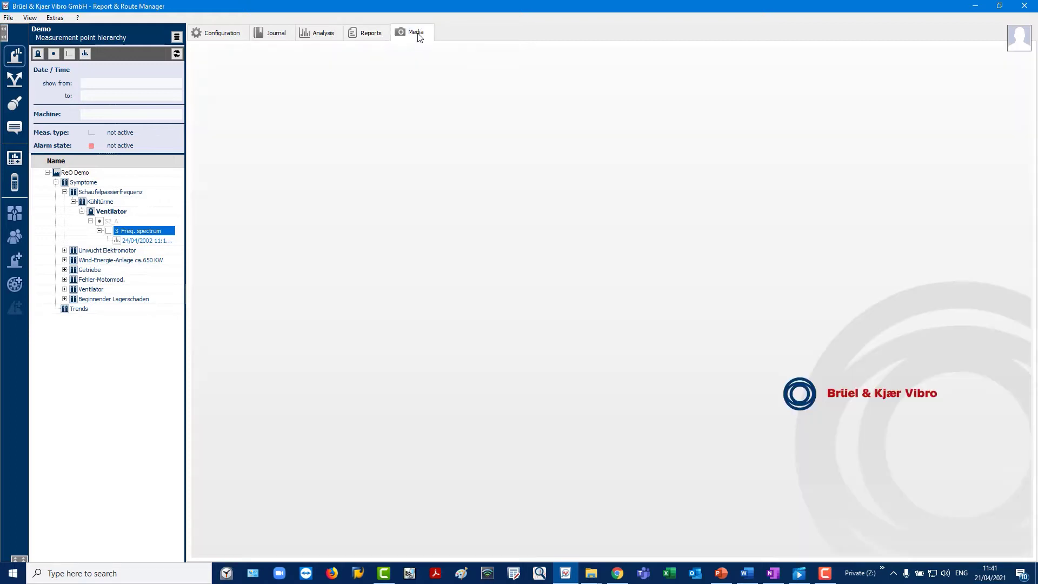
click(47, 173)
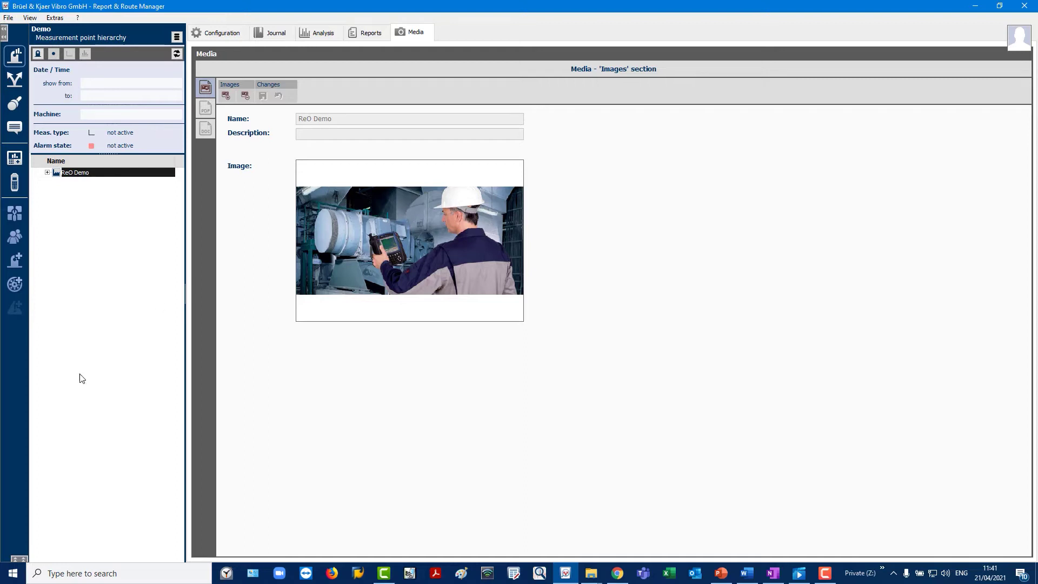
click(16, 562)
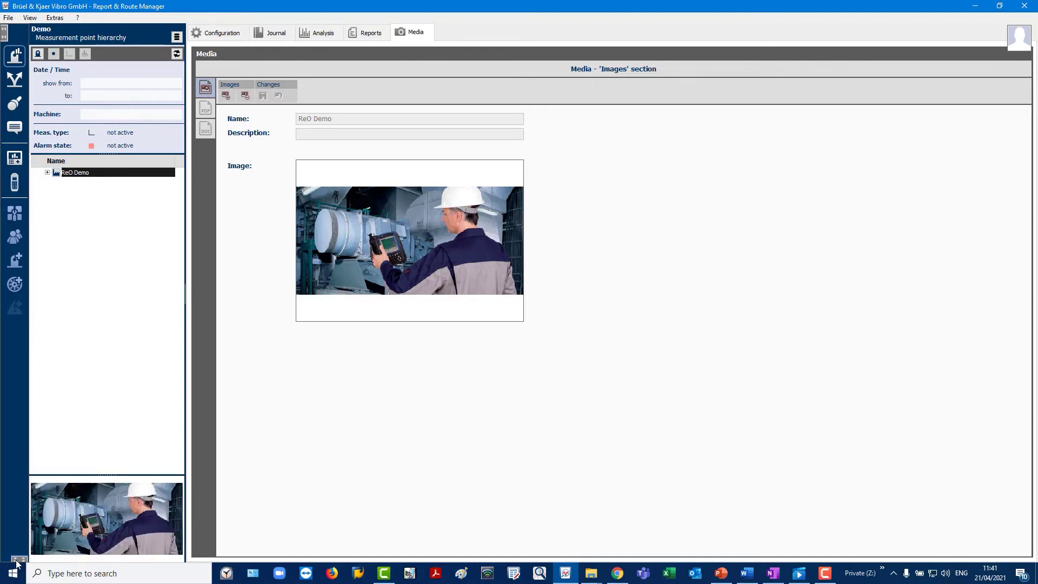
click(17, 562)
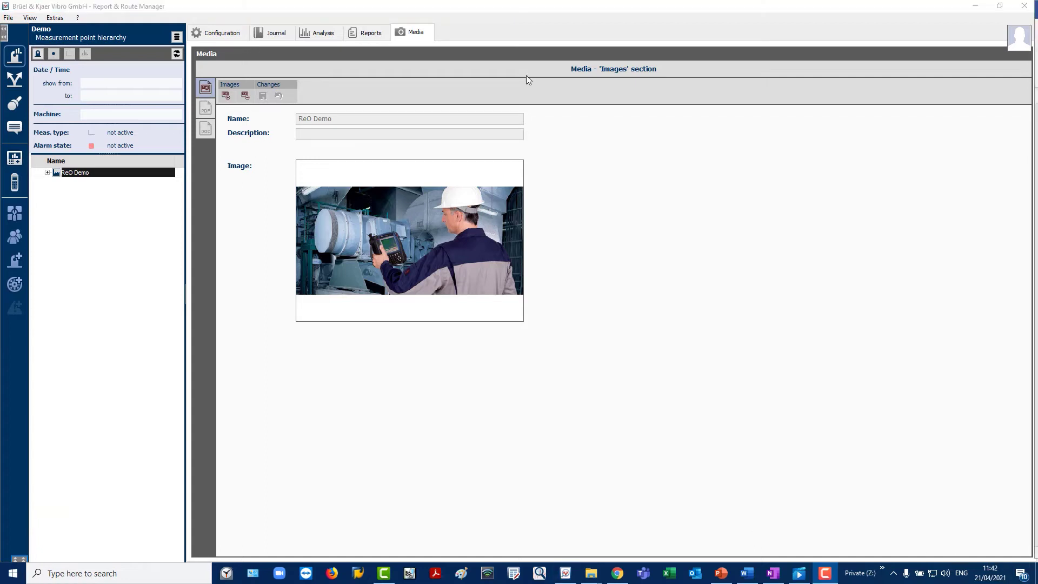
Expand the hierarchy to machine level, including Ventilator and Generator, and select Generator.
click(14, 62)
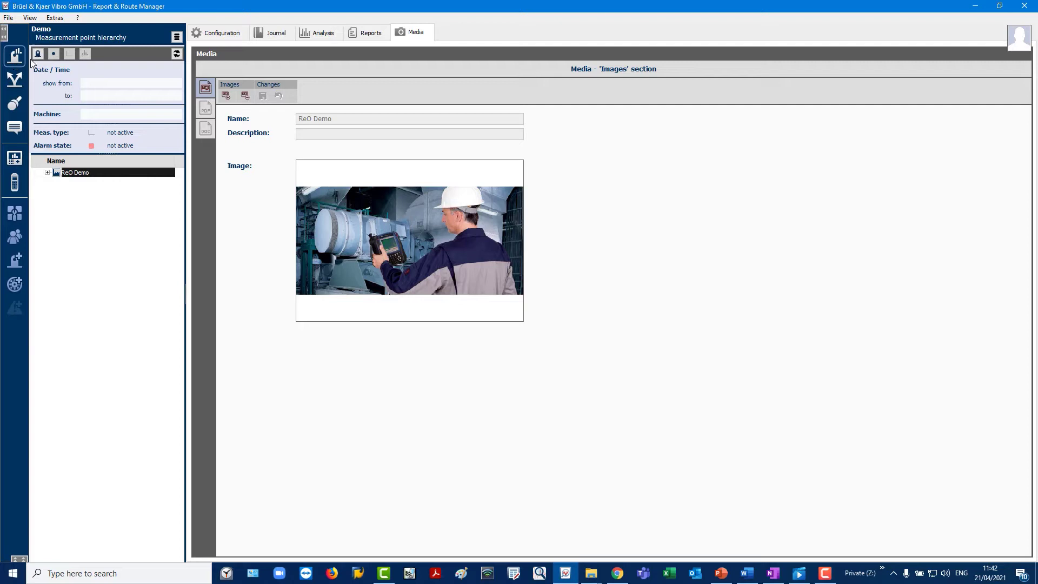
click(39, 55)
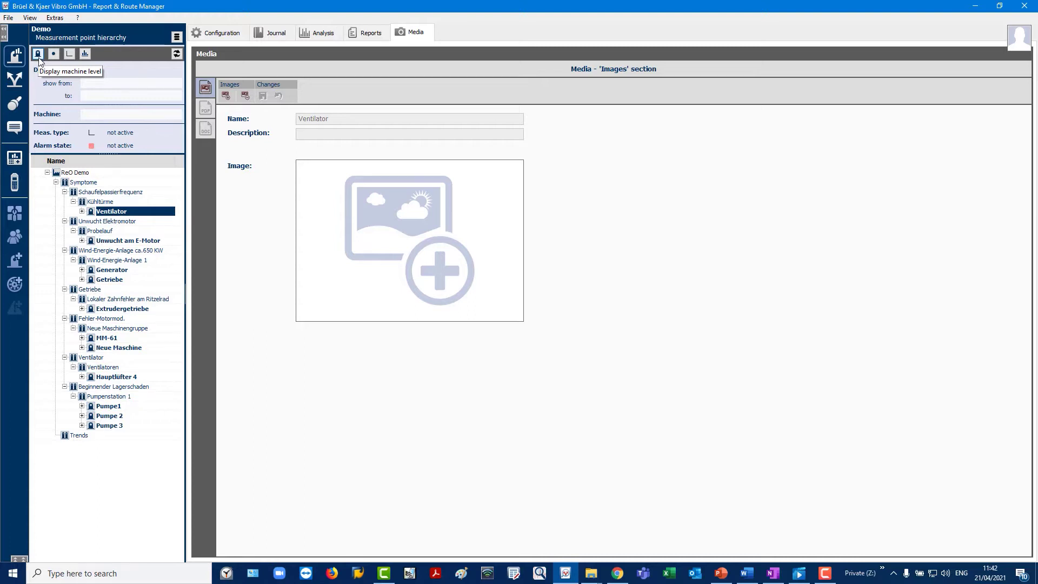
click(82, 211)
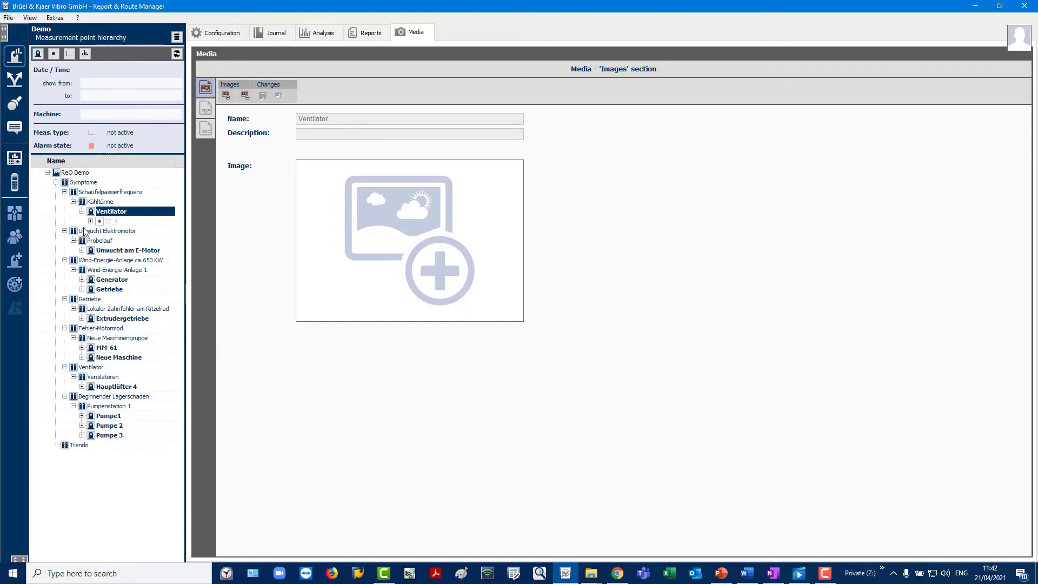
click(81, 279)
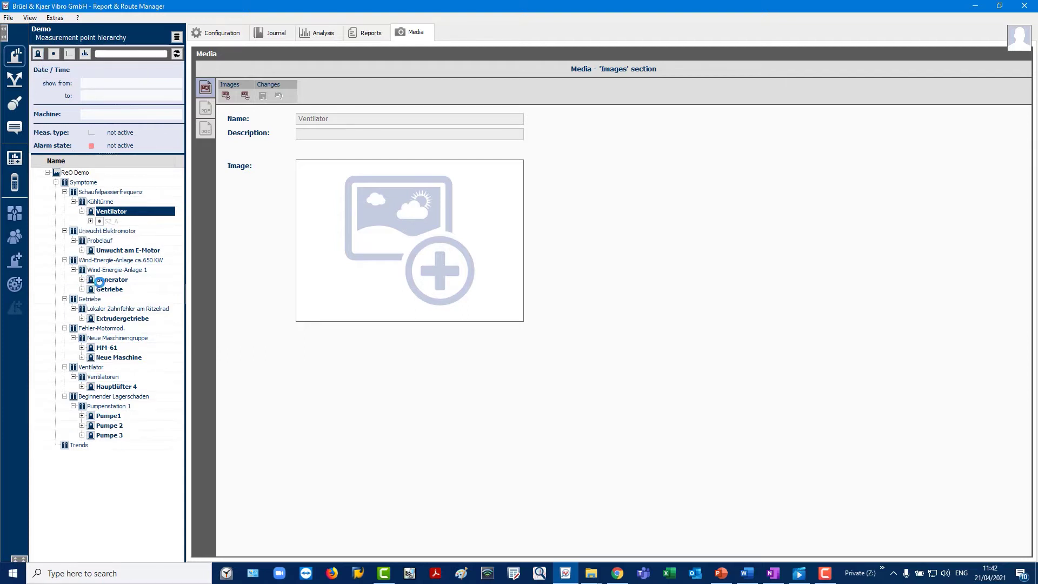
click(113, 280)
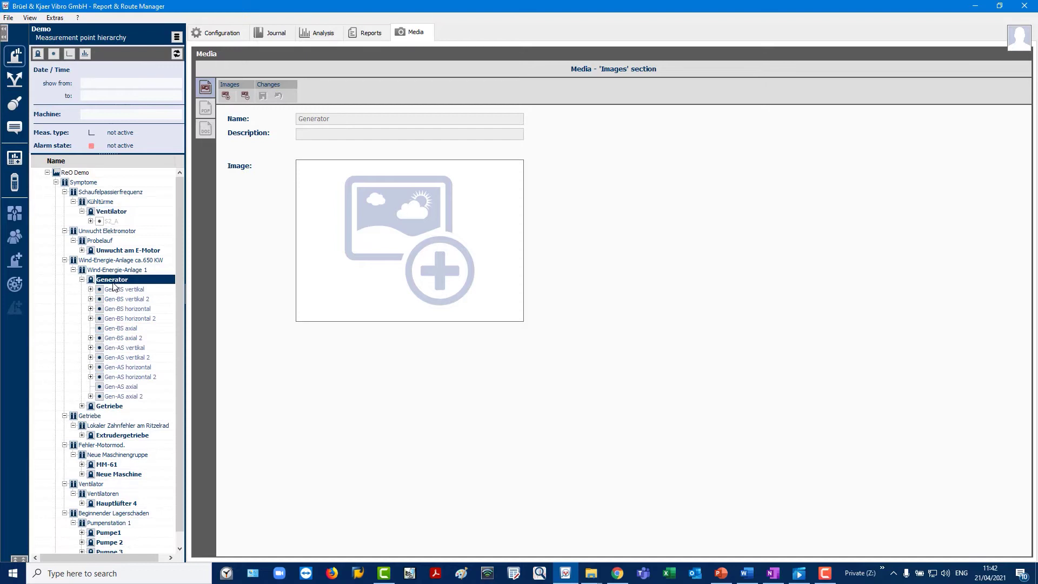
View the Generator configuration and Gen-BS vertical analysis, then switch to the Routes section.
click(221, 33)
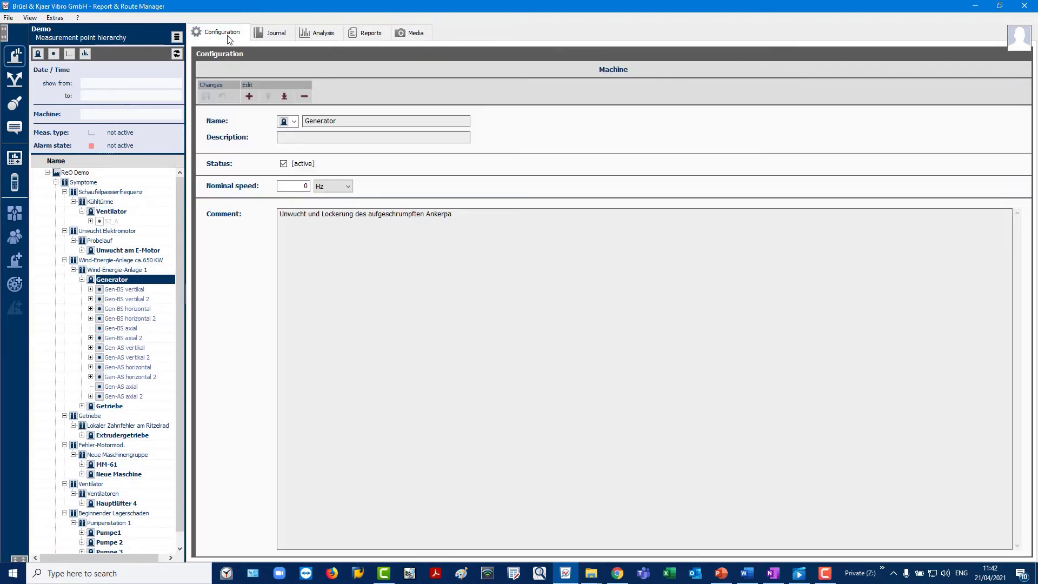
click(136, 290)
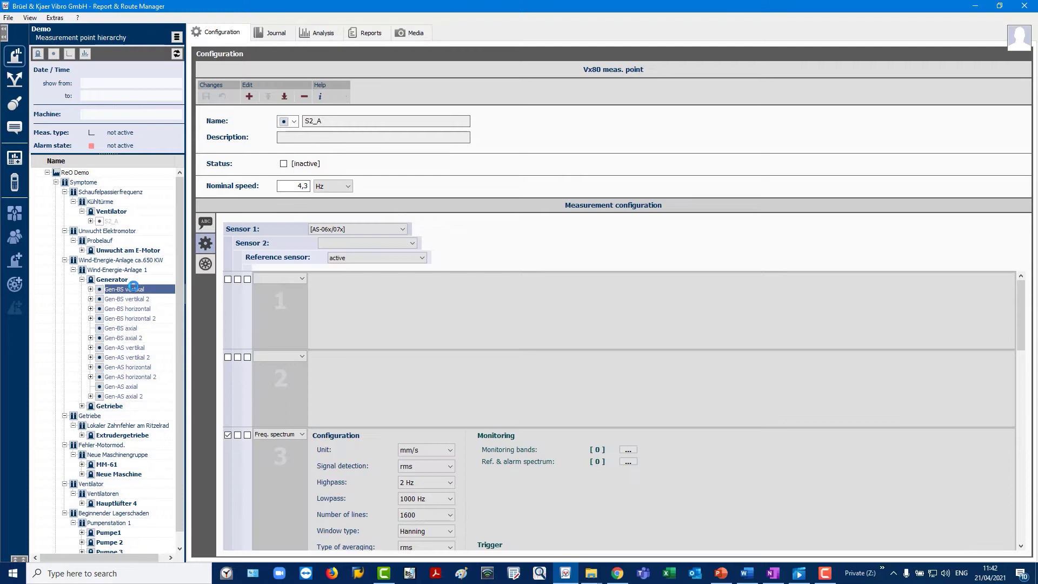
click(318, 36)
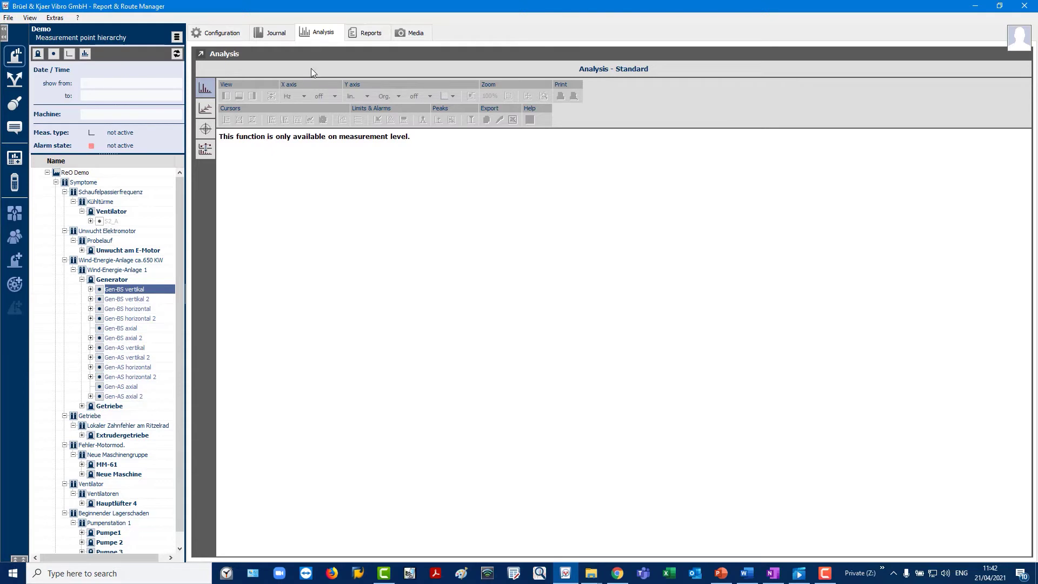
click(16, 79)
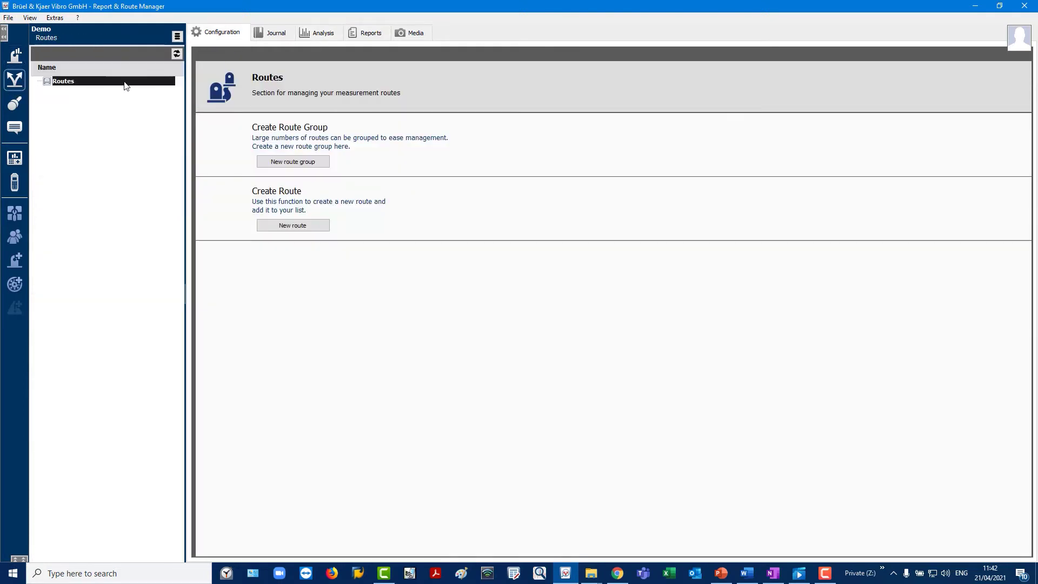
Look at the Sensors page, then open the Comments page listing entries like 'Bearing - too hot'.
click(15, 104)
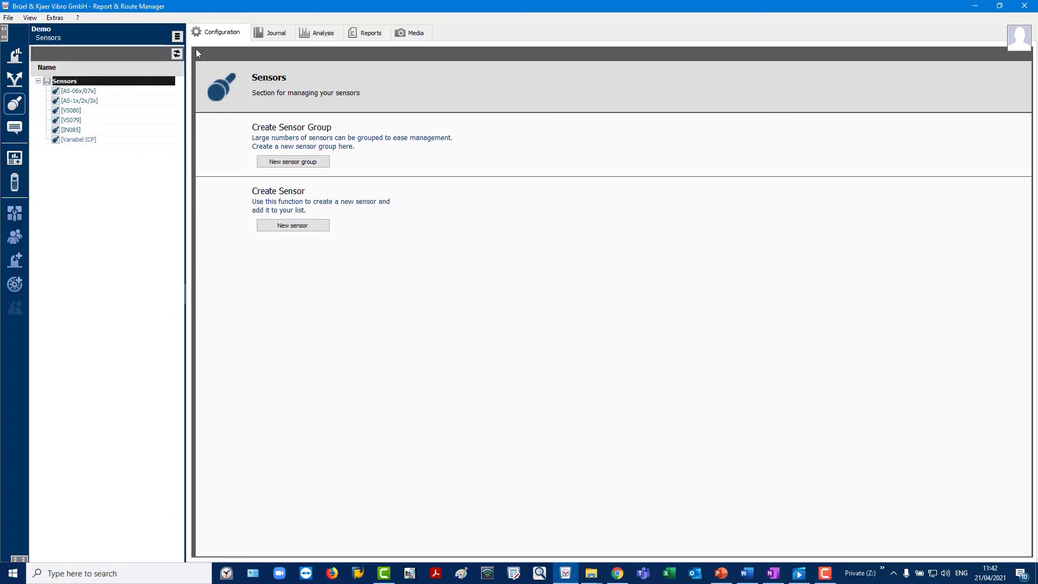
click(14, 128)
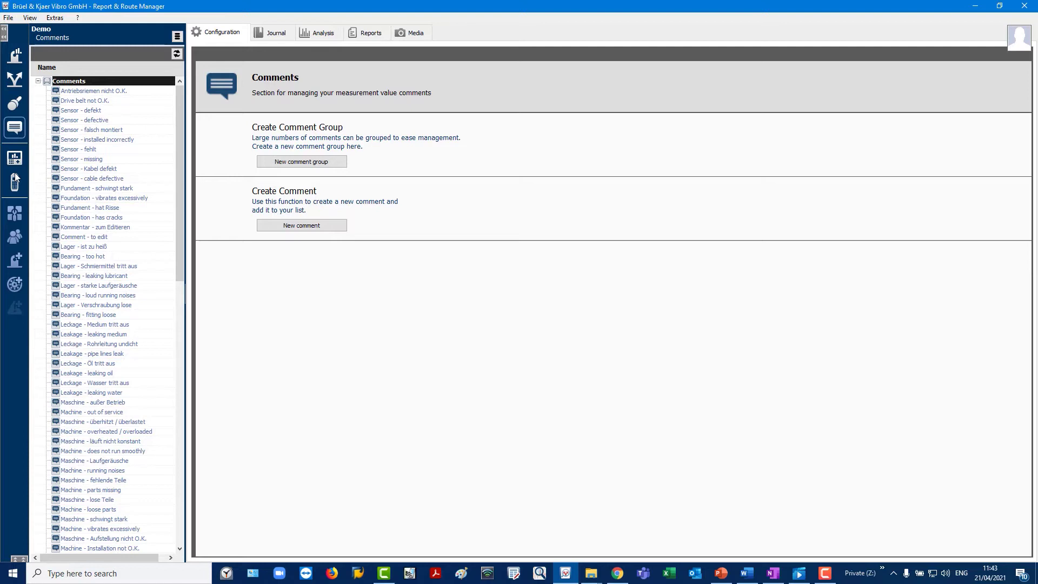
Review the Demo measurement database and VST-100 devices, then show the SysAdmin user account.
click(15, 214)
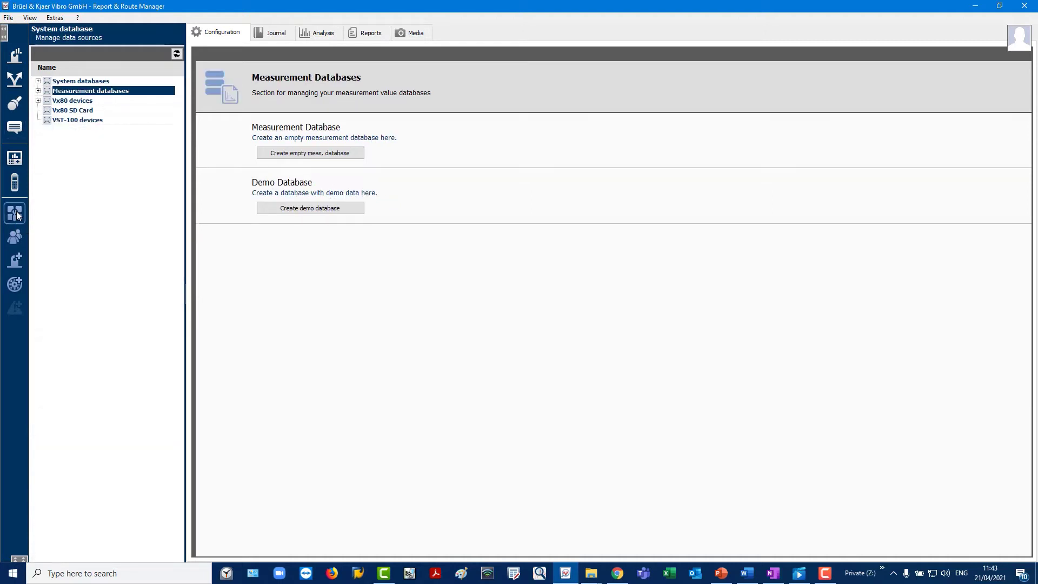
click(38, 90)
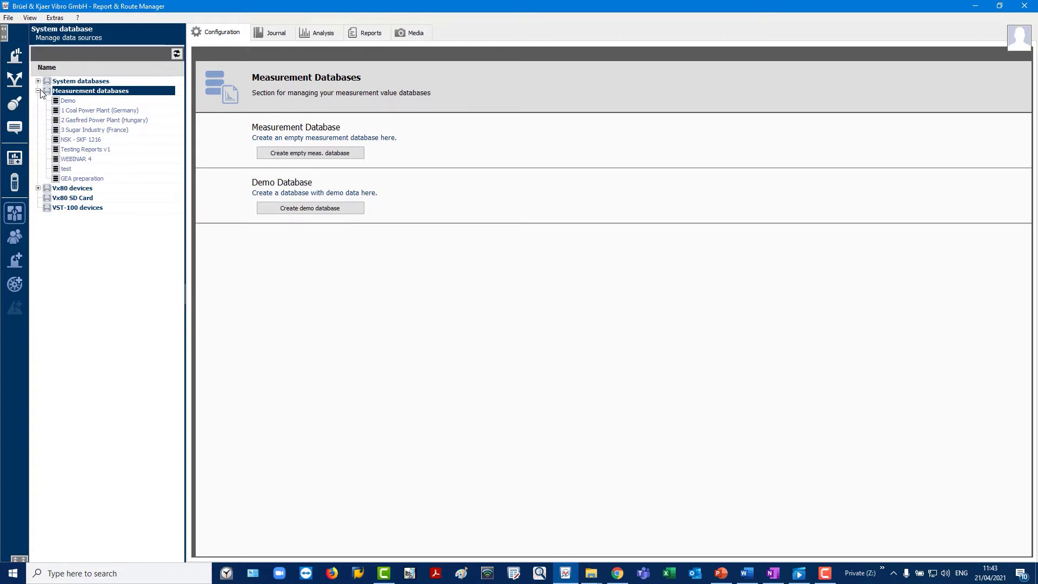
click(69, 101)
click(78, 207)
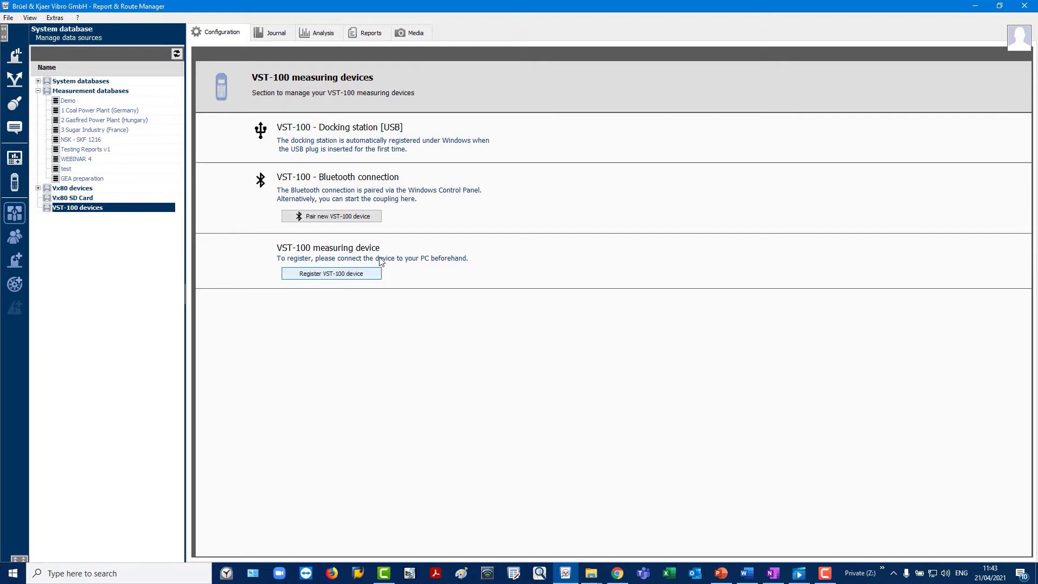
click(16, 241)
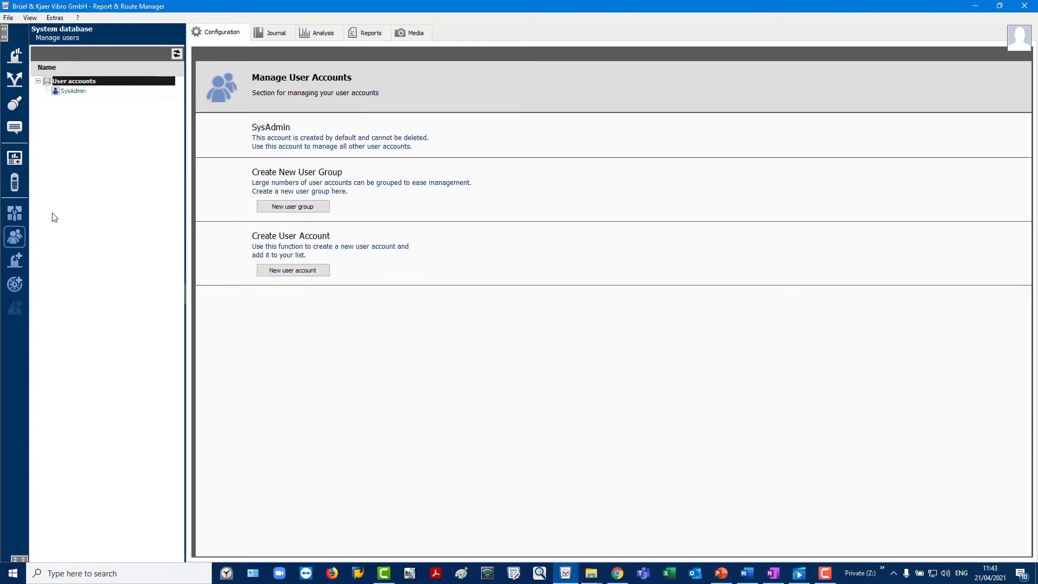
click(16, 261)
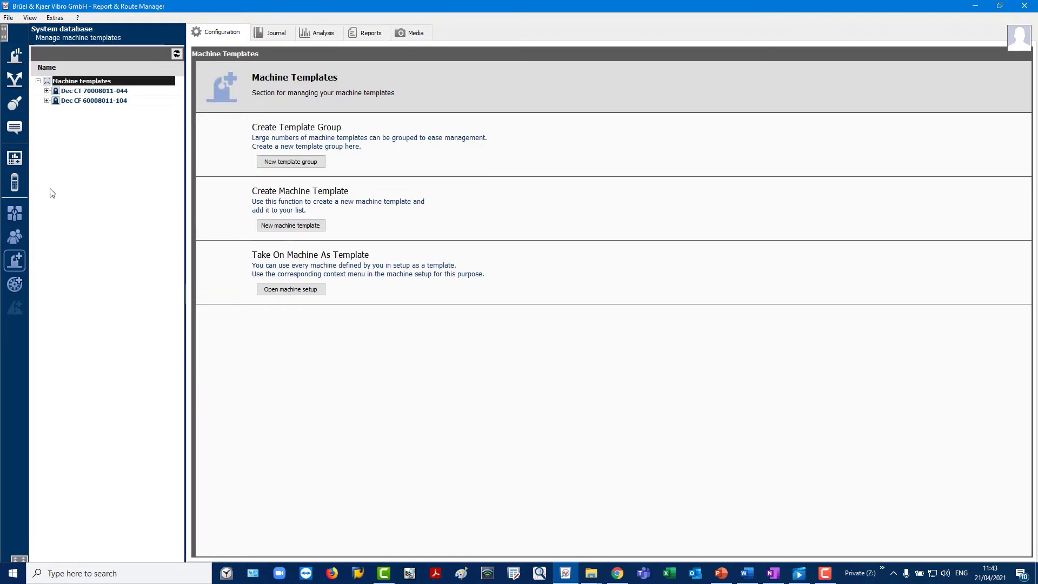
click(82, 92)
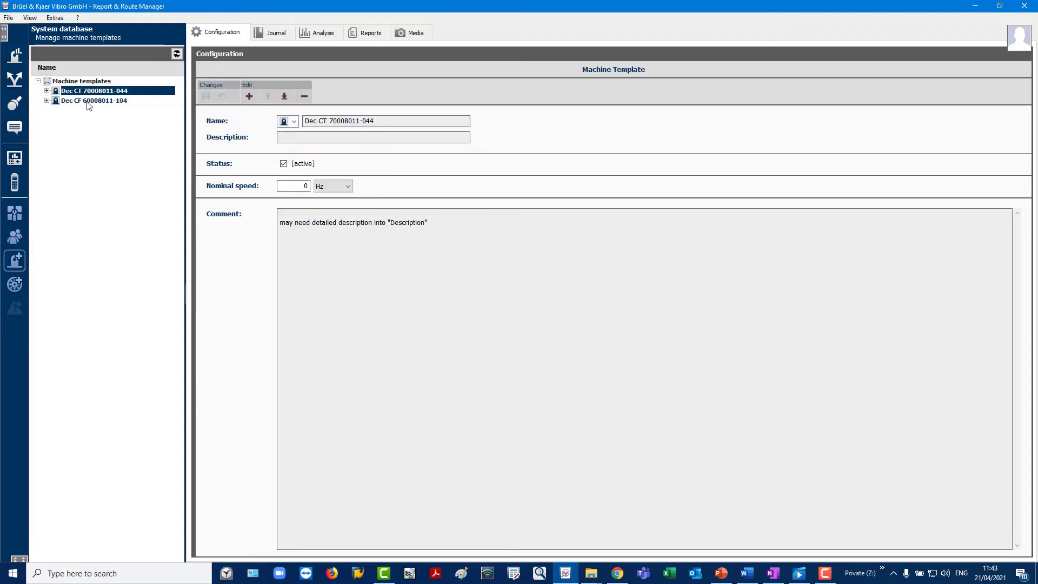
click(89, 102)
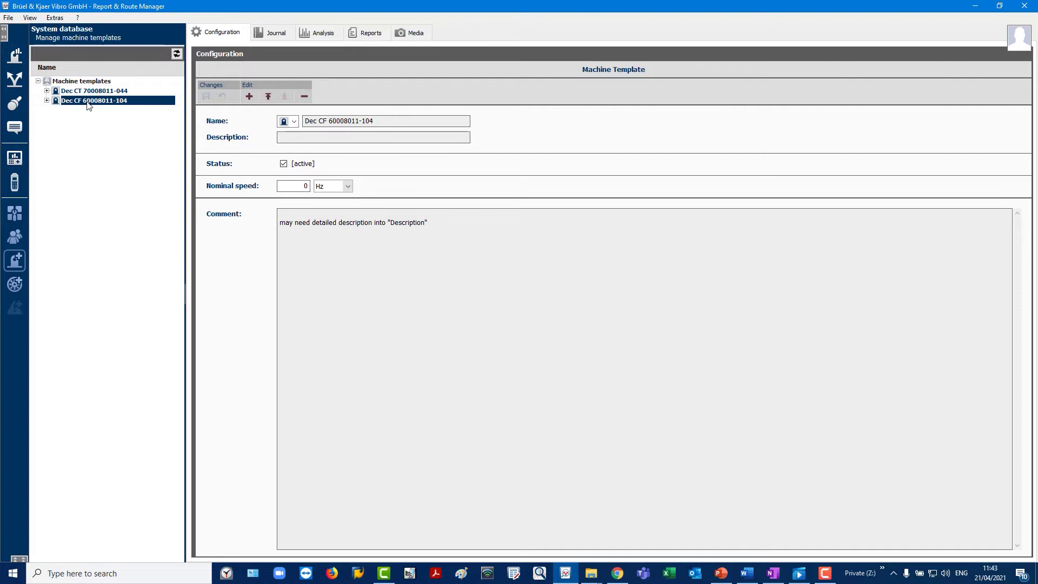
right_click(88, 105)
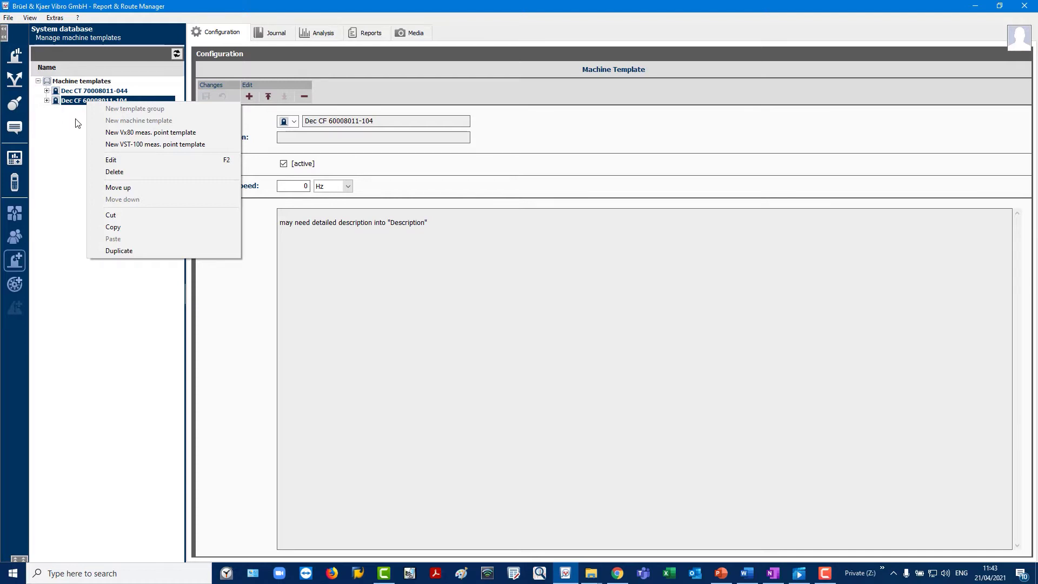
click(78, 124)
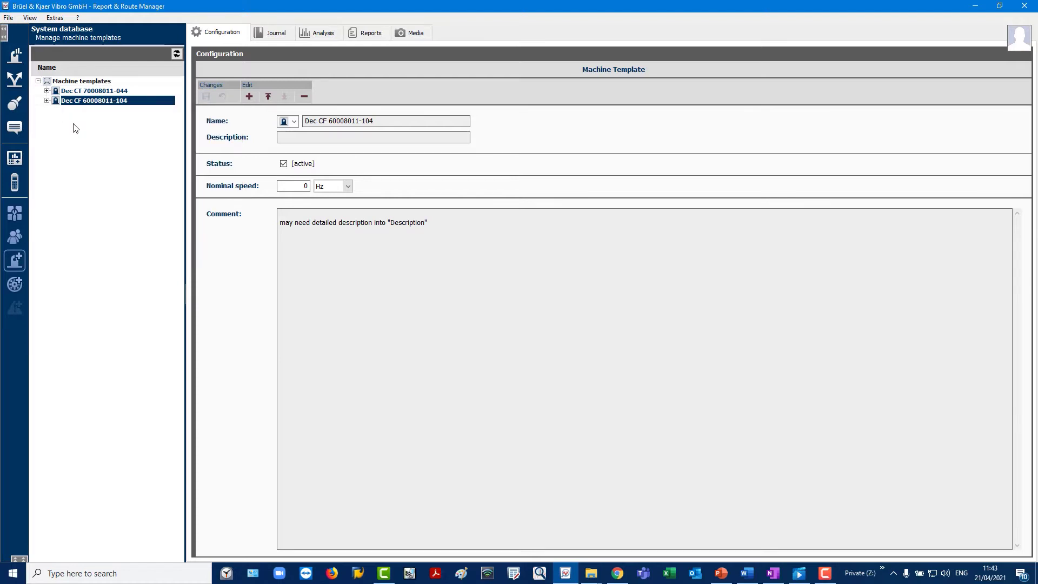
click(21, 290)
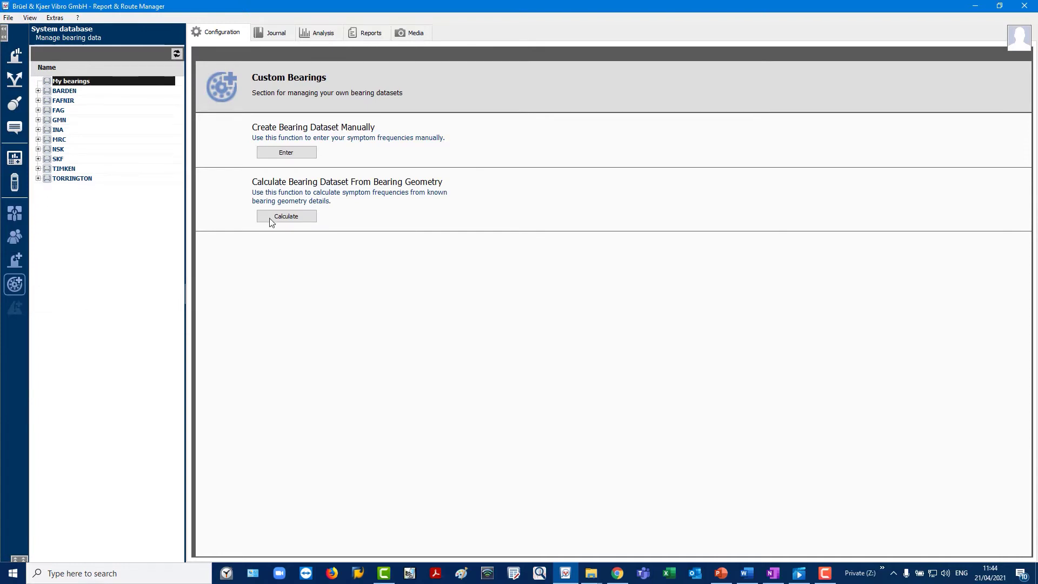
click(39, 111)
click(38, 88)
click(296, 153)
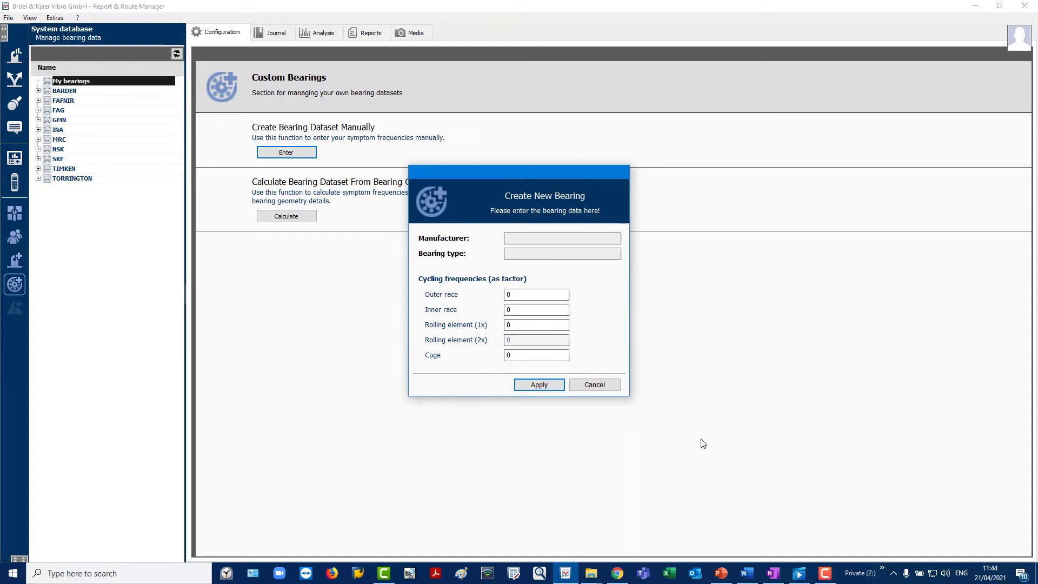
click(598, 384)
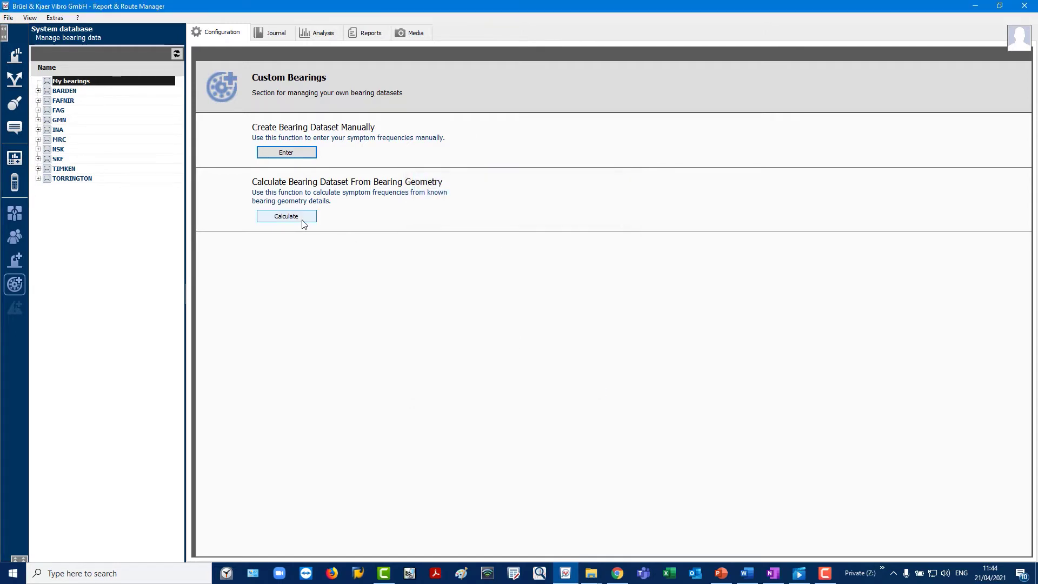
click(297, 218)
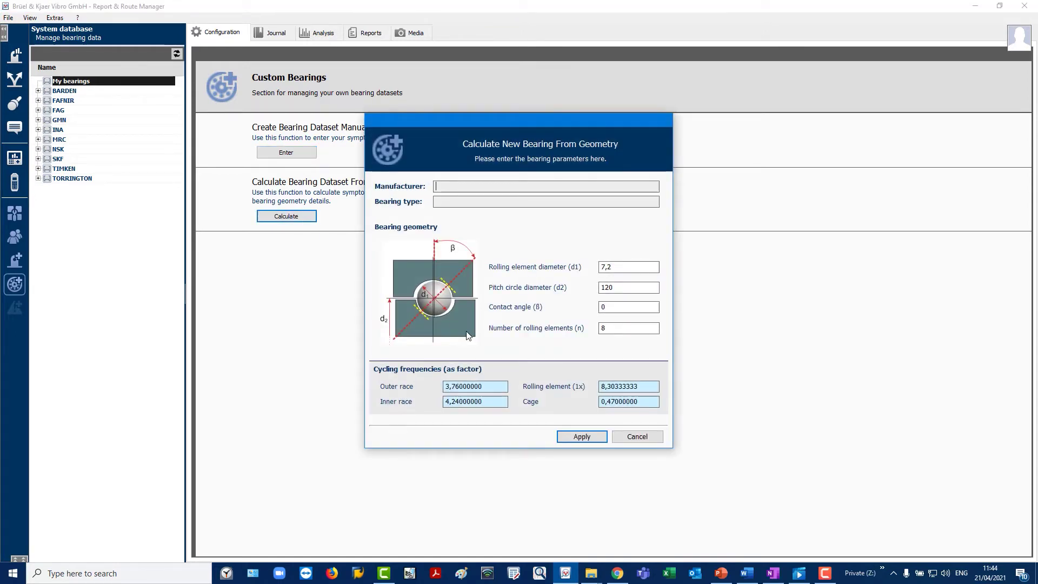
click(637, 438)
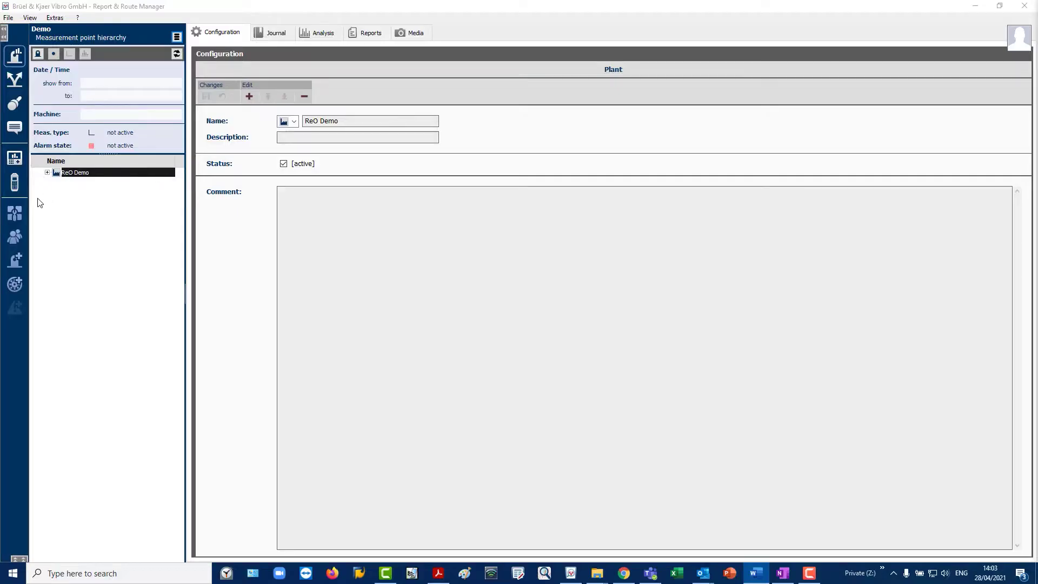
Create an empty measurement database named 'Demo DB' and confirm the success message.
click(16, 215)
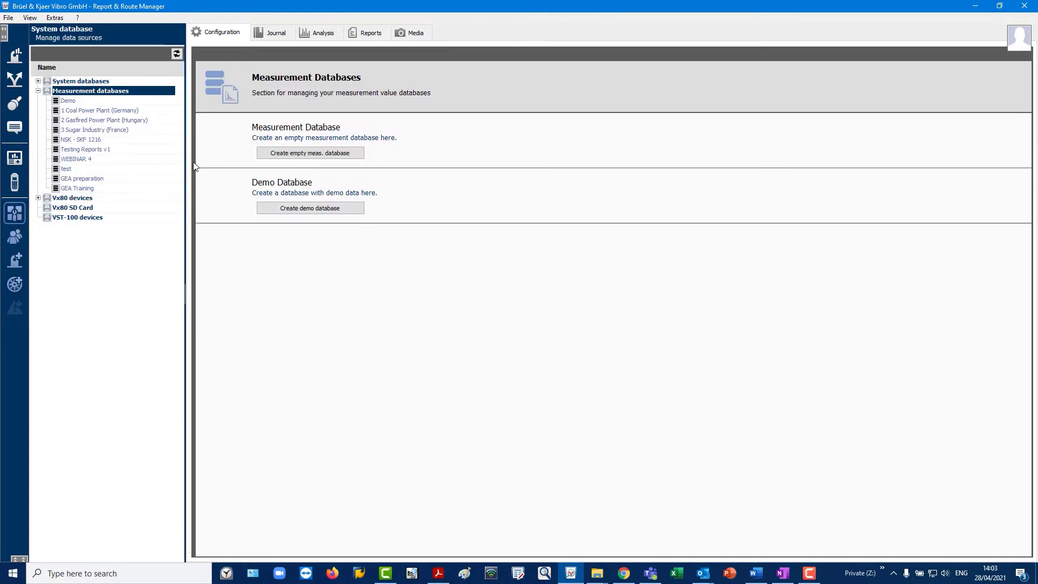
click(299, 154)
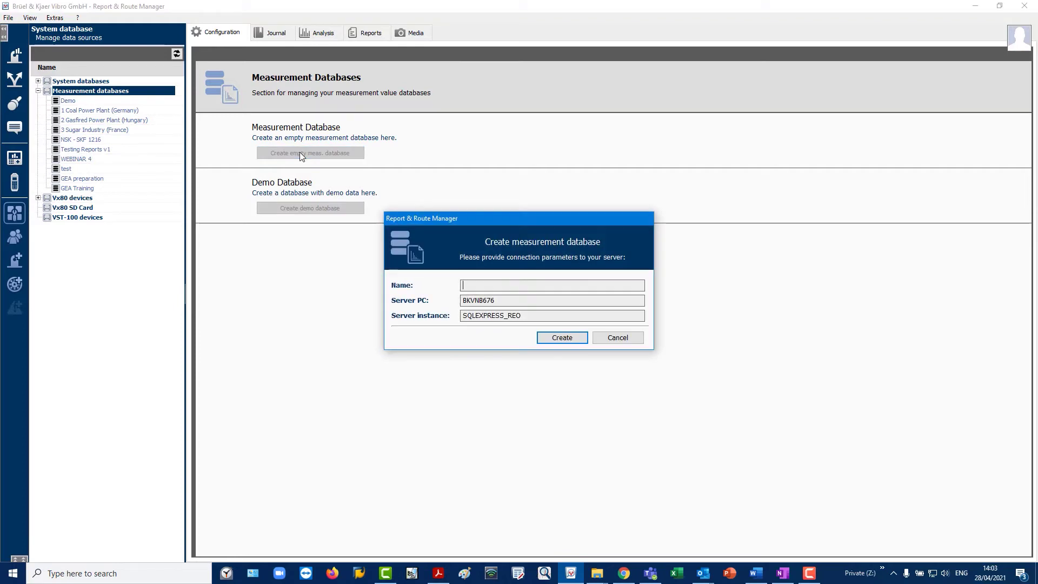
text(Demo DB)
click(562, 339)
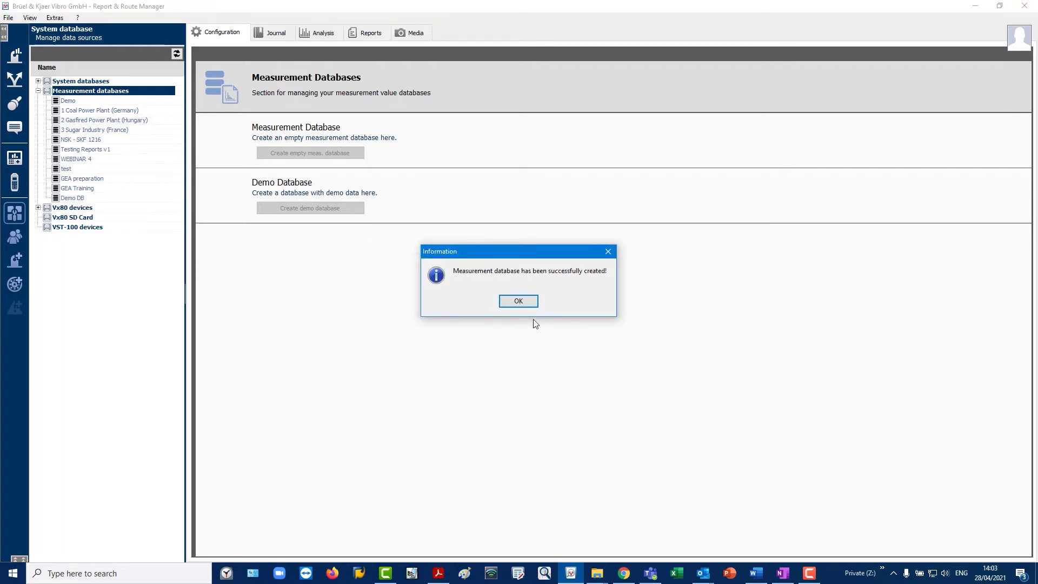
click(525, 302)
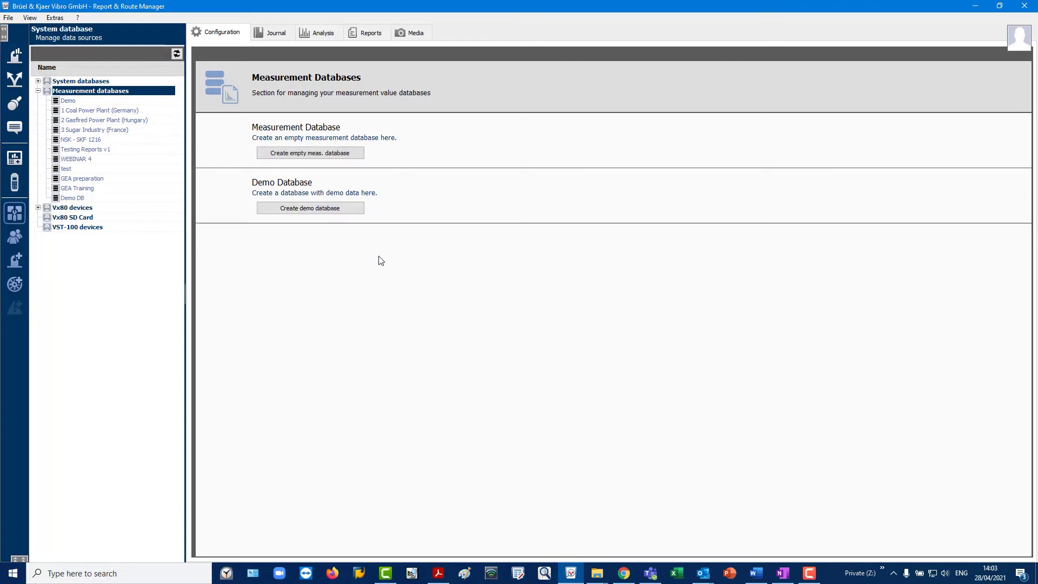
Show the empty measurement point hierarchy, confirming Demo DB is the active data source.
click(16, 59)
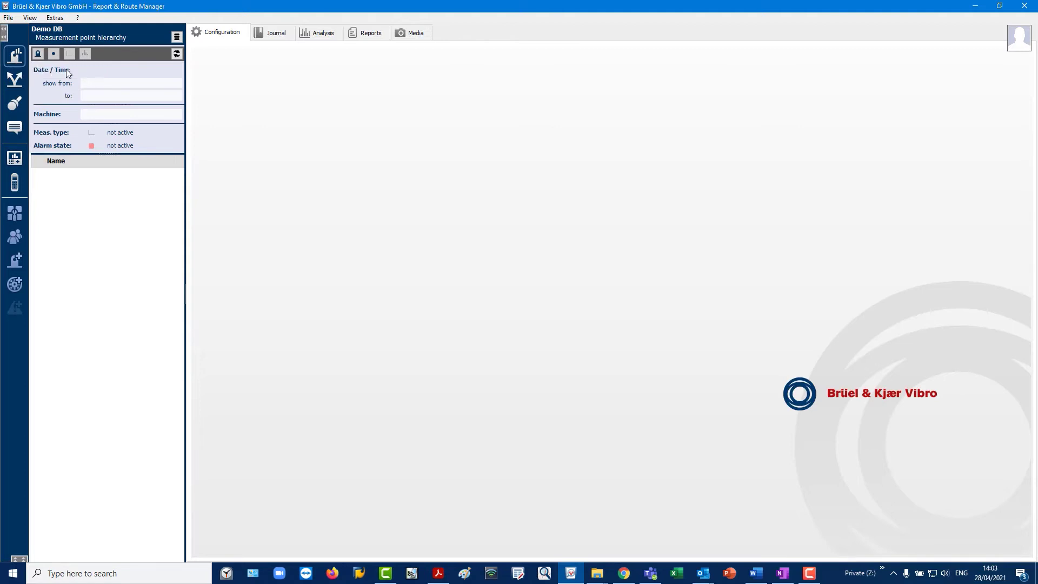
click(178, 38)
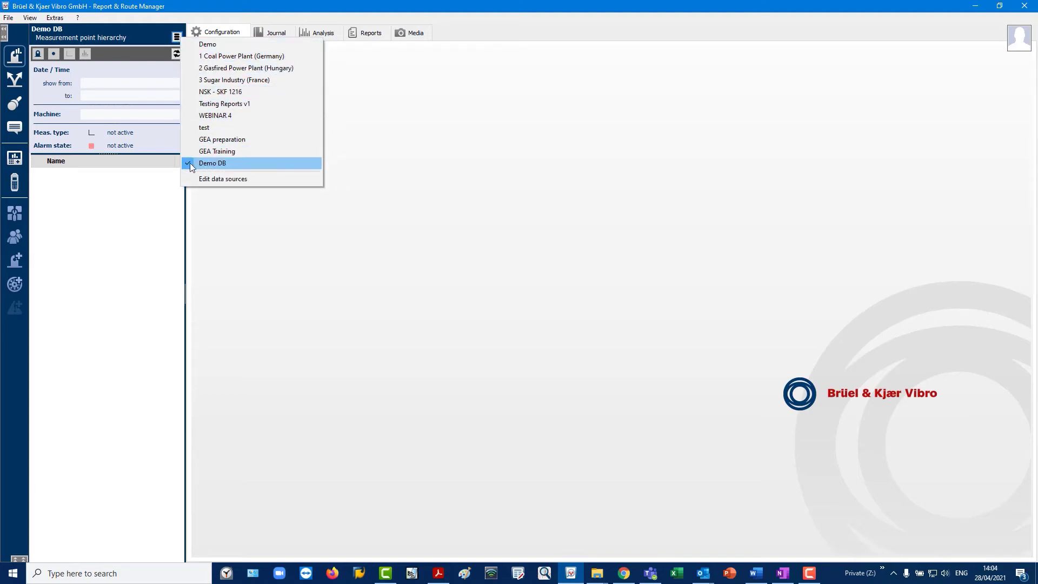
click(109, 184)
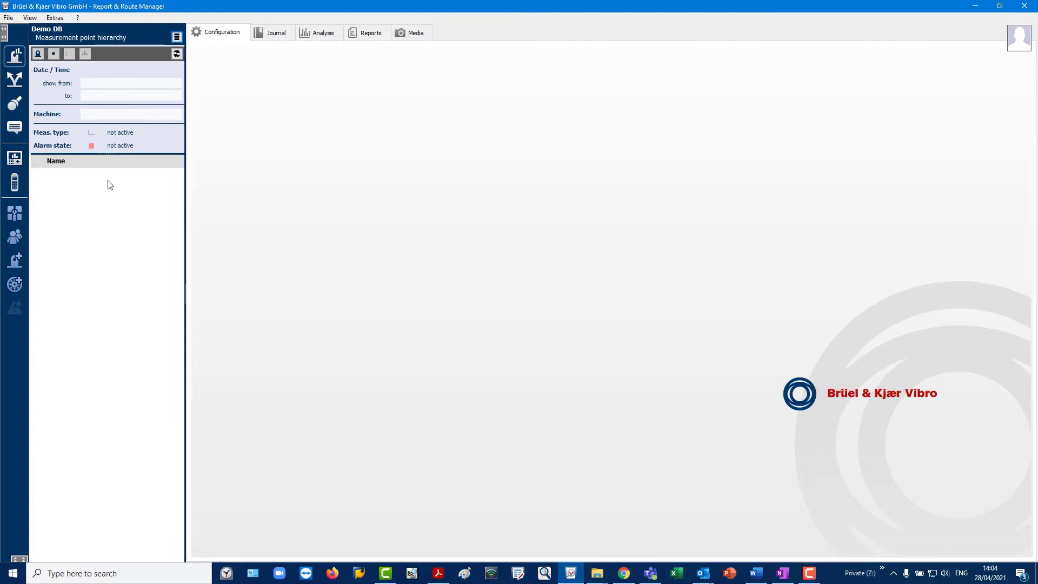
Add and save a new plant named 'Demo Plant' in the empty hierarchy.
right_click(61, 190)
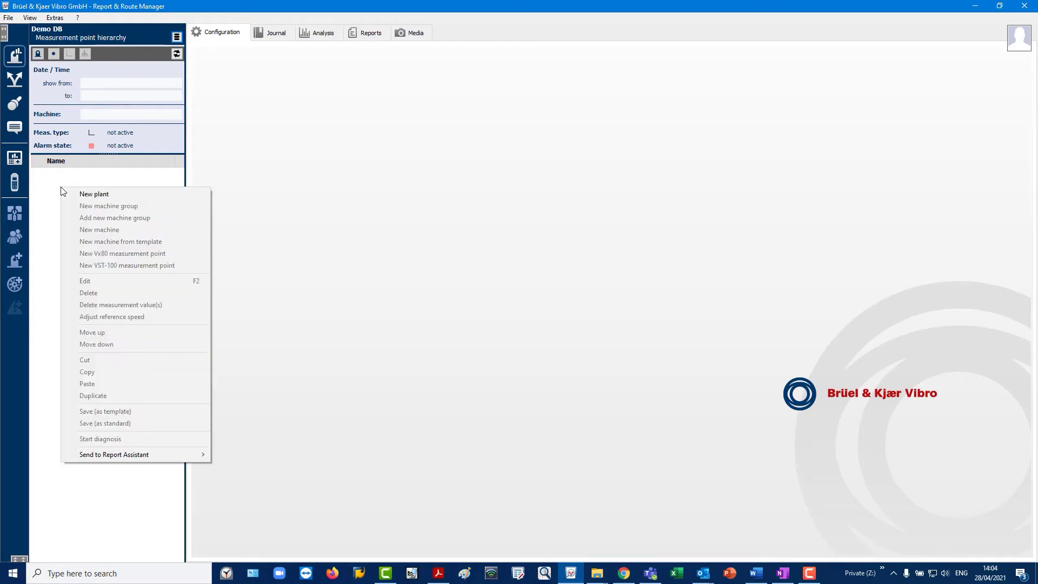
click(93, 194)
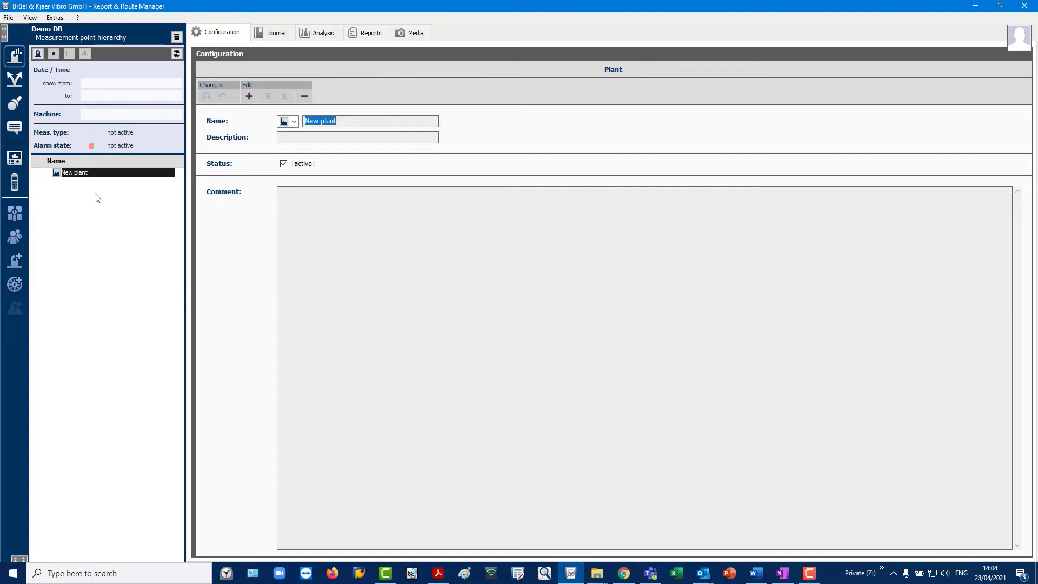
text(Demo Plant)
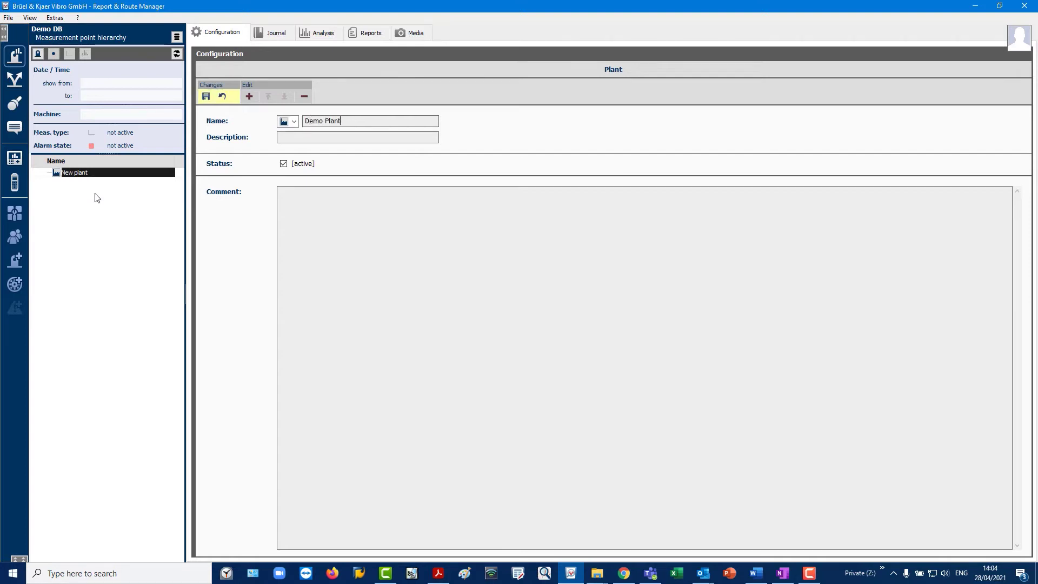
click(205, 96)
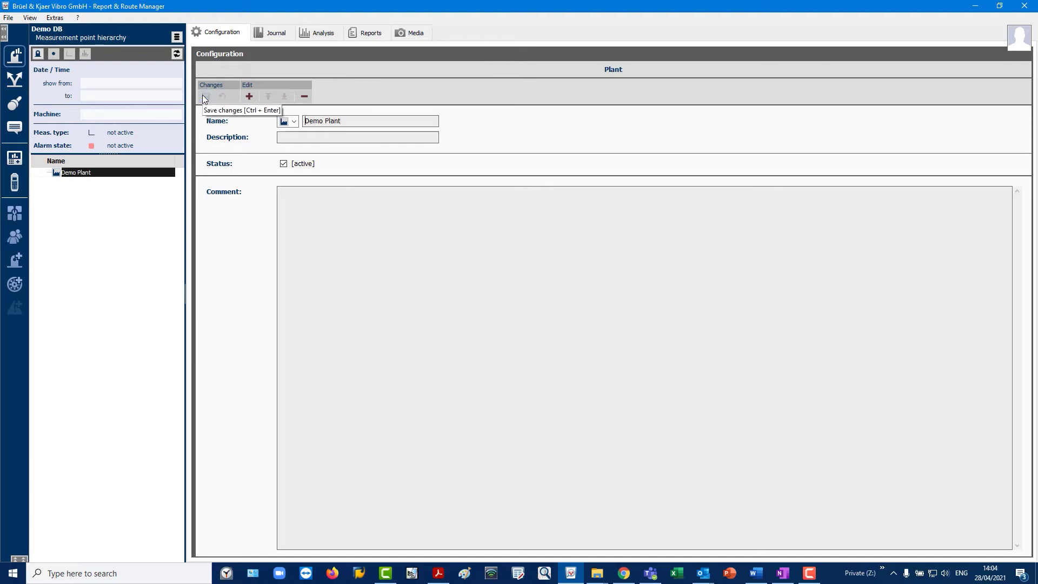
Add and save a machine group 'Demo Machine Train' under Demo Plant.
right_click(82, 178)
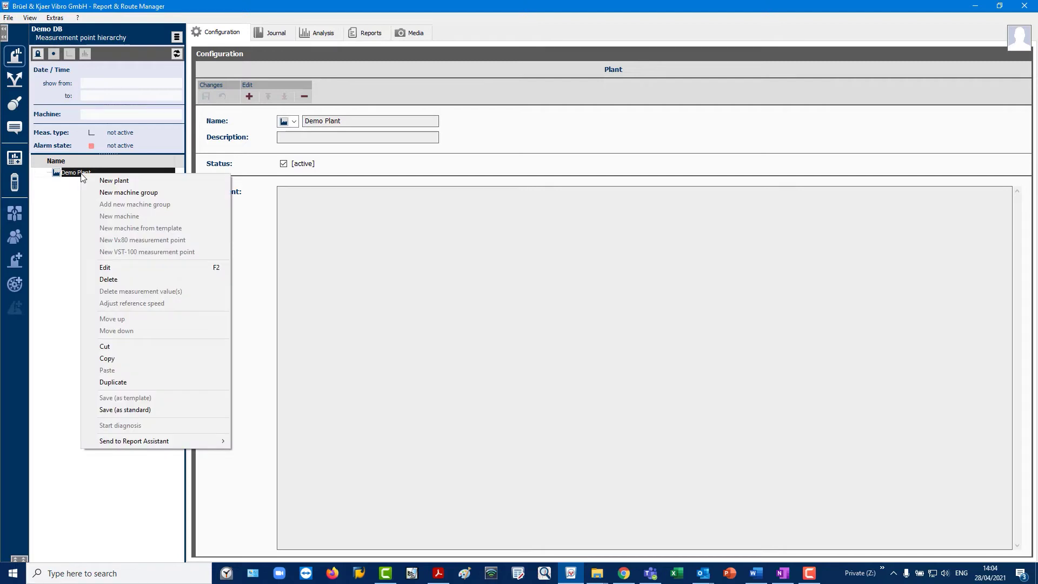
click(124, 193)
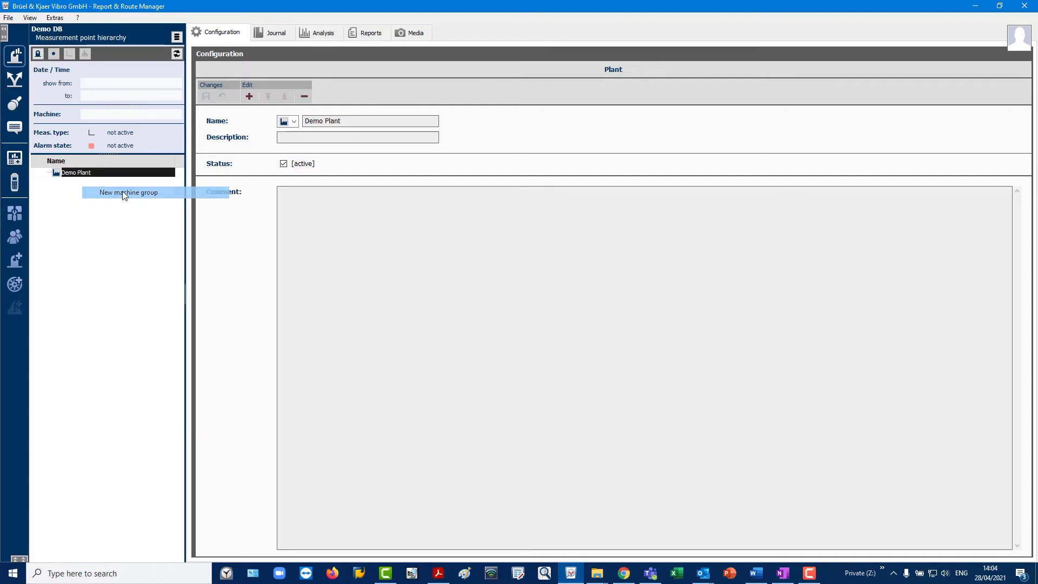
text(Demo )
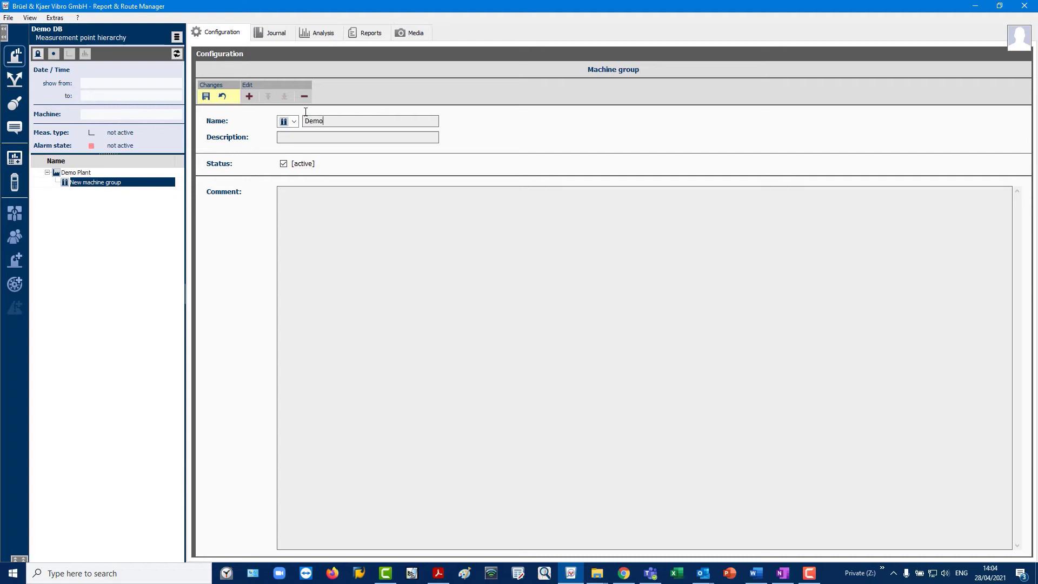
text(Machine Train)
click(206, 96)
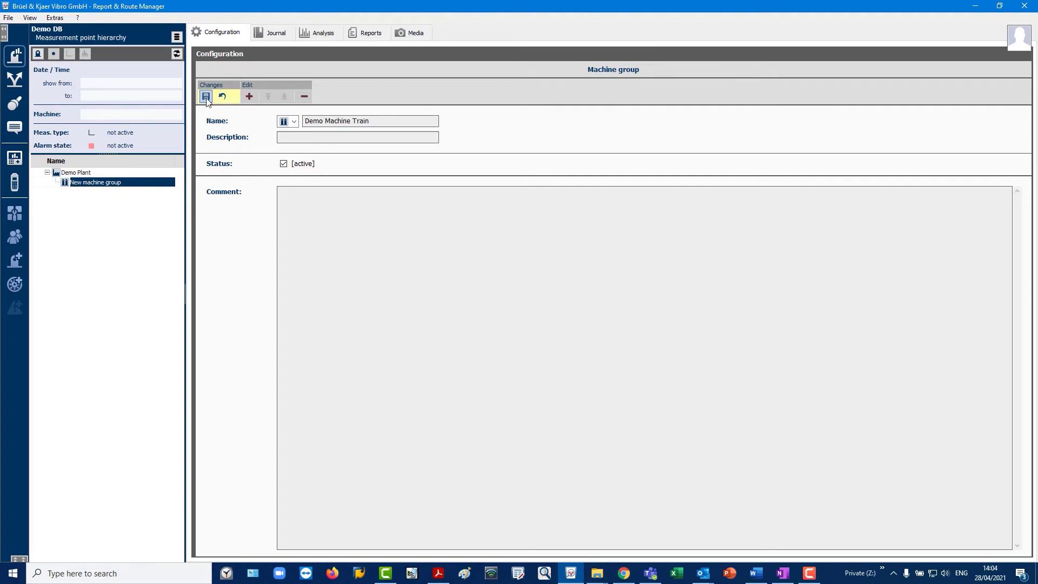
Add and save a machine 'Demo Machine' under Demo Machine Train.
right_click(118, 185)
click(166, 227)
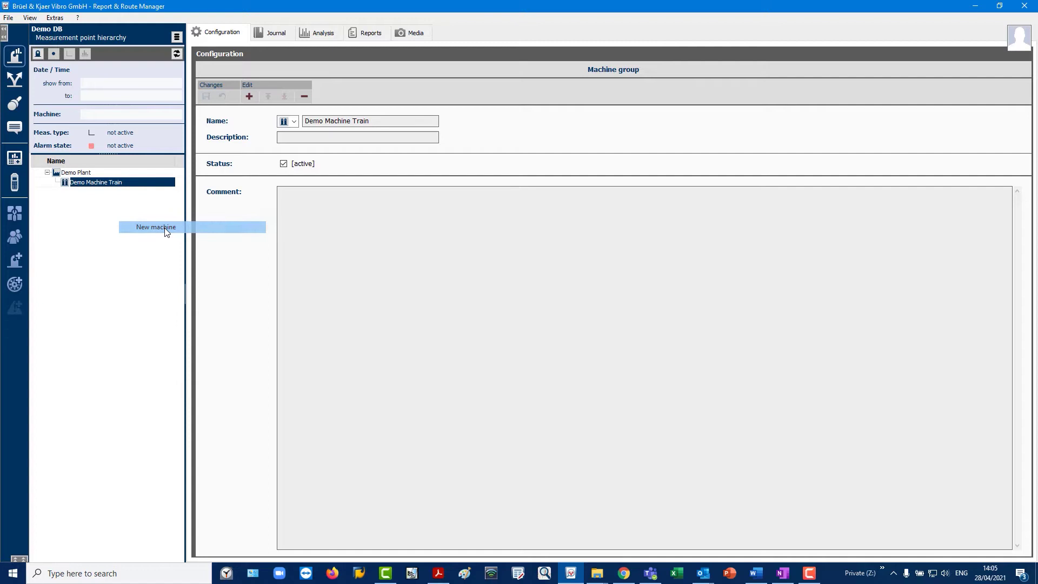
text(Demo)
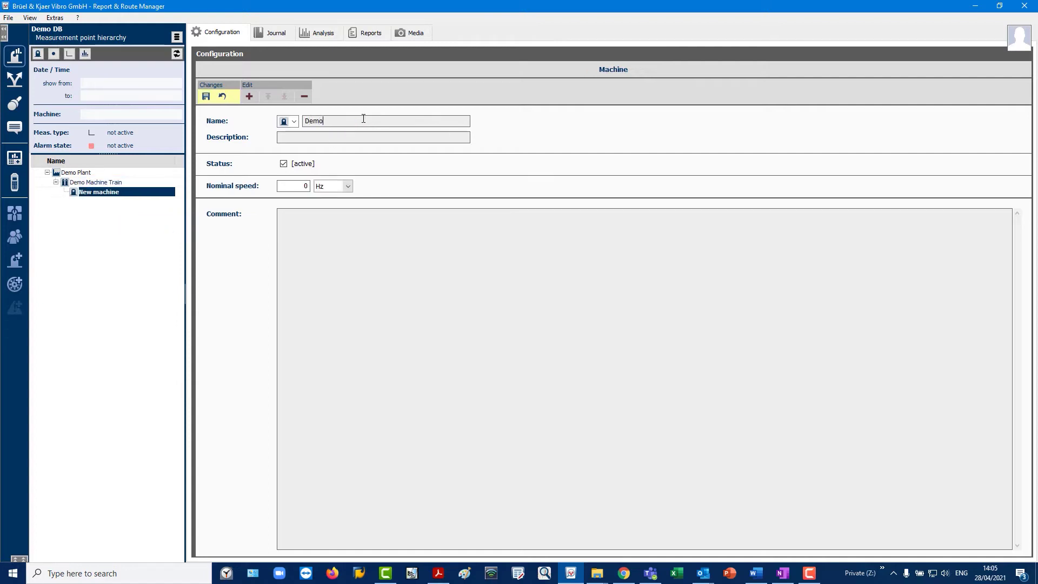
text( Machine)
click(206, 96)
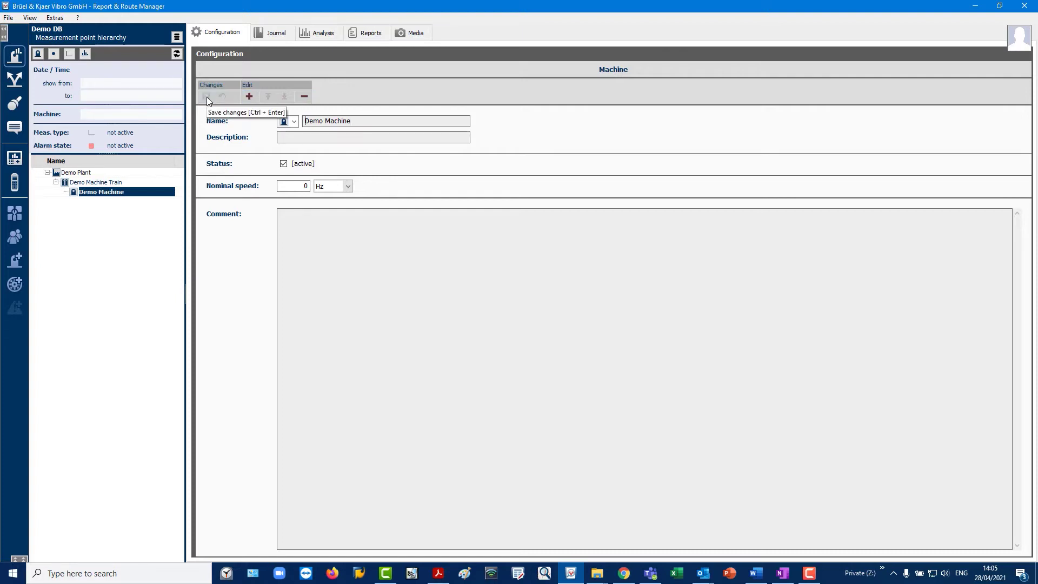
Create and save a VST-100 measurement point 'Demo MP' under Demo Machine.
right_click(111, 198)
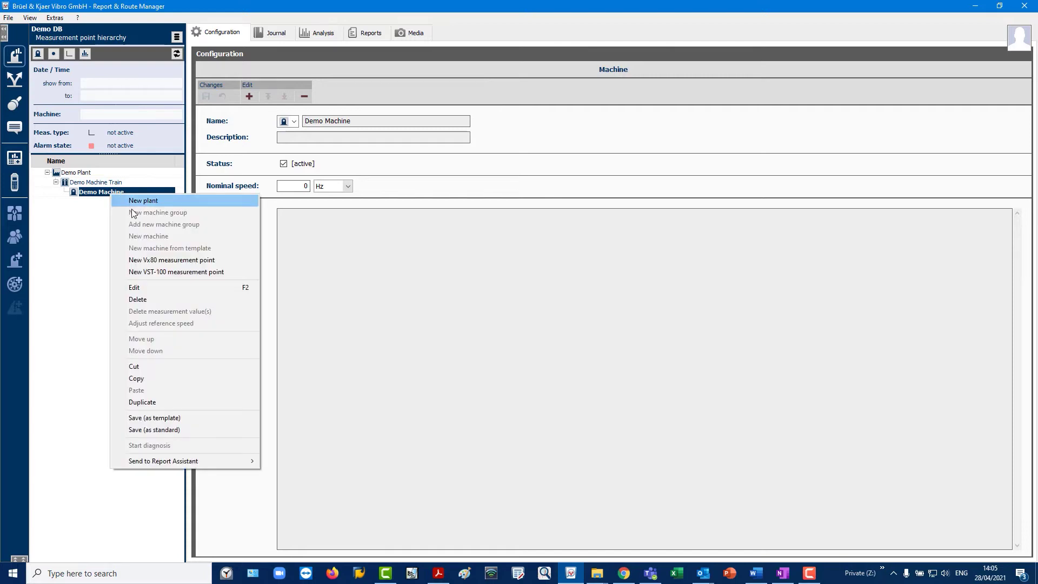
click(169, 272)
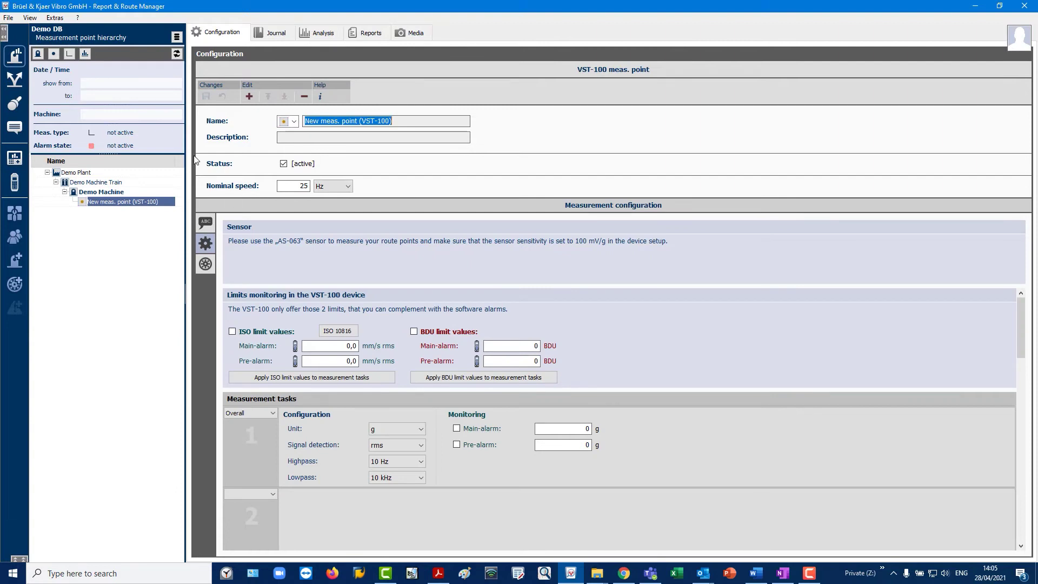
text(Demo MP)
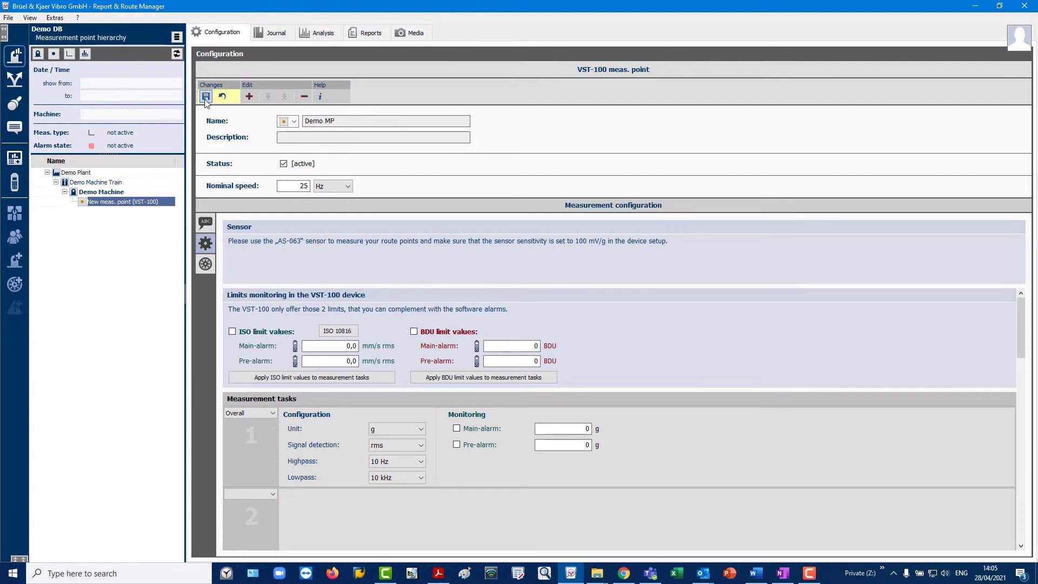
click(205, 97)
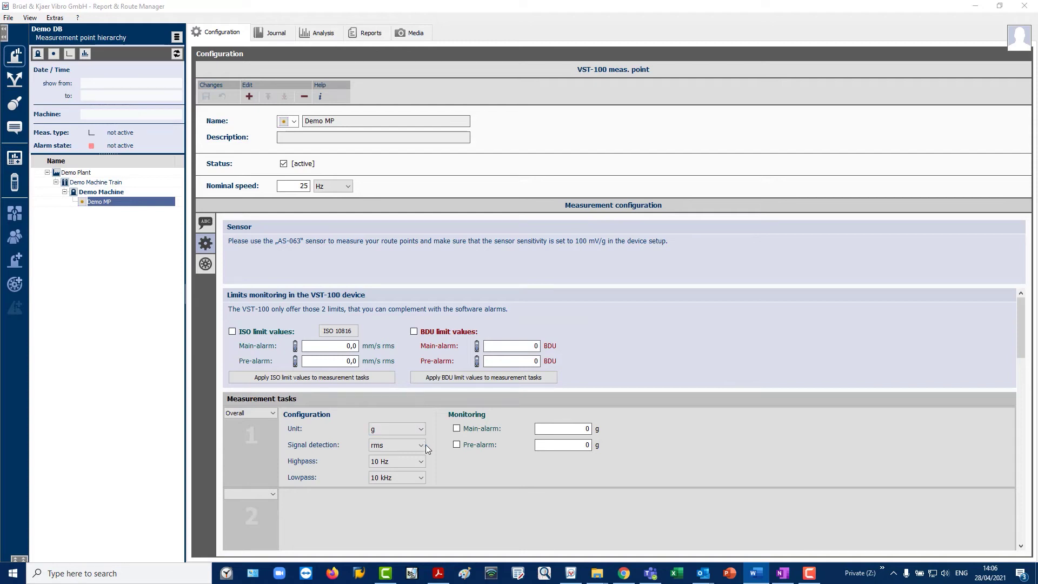
Set task 1 to lowpass 1000 Hz and unit mm/s, and save.
click(418, 479)
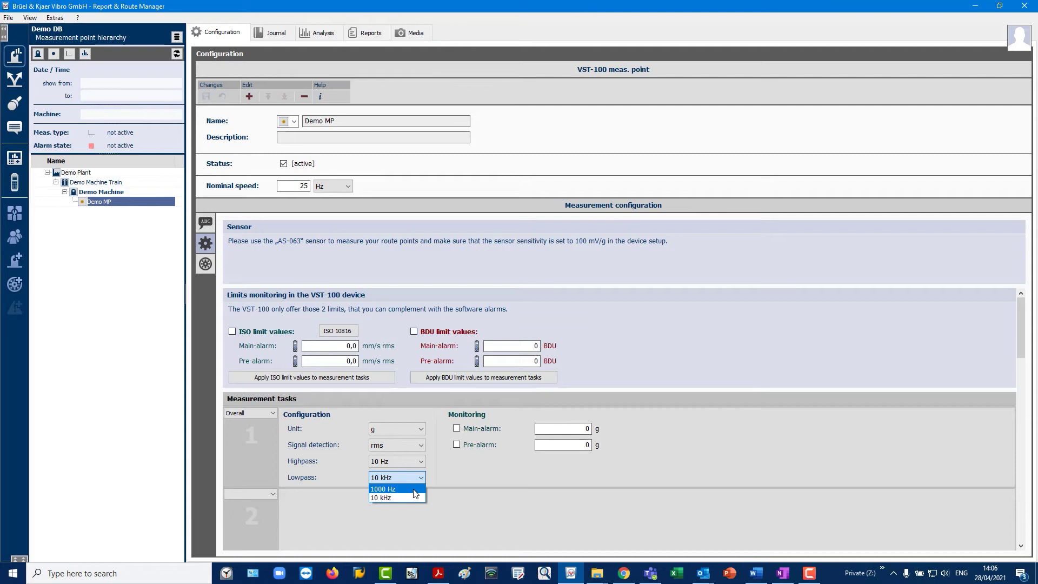
click(411, 492)
click(422, 428)
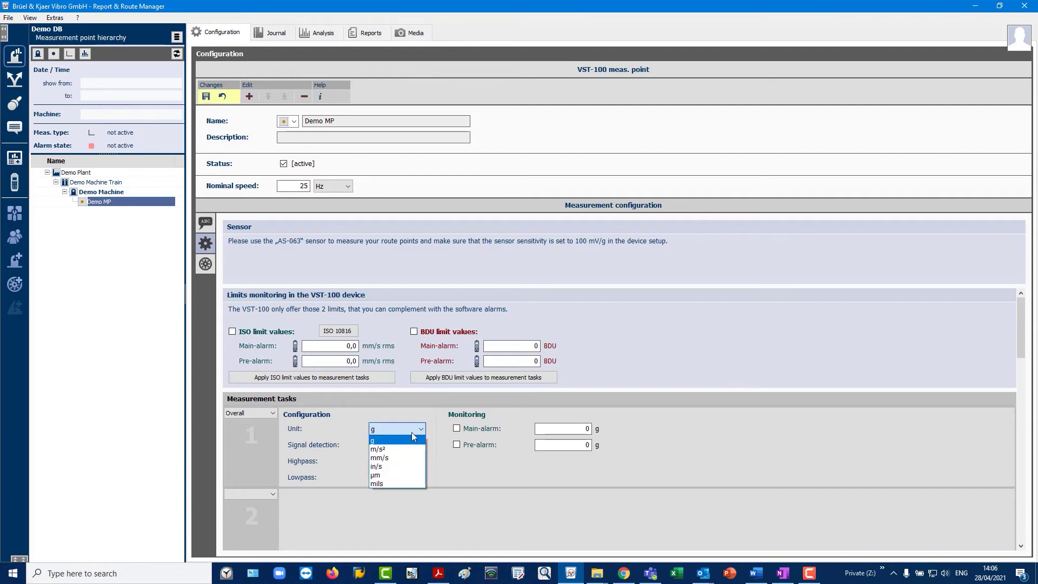
click(406, 459)
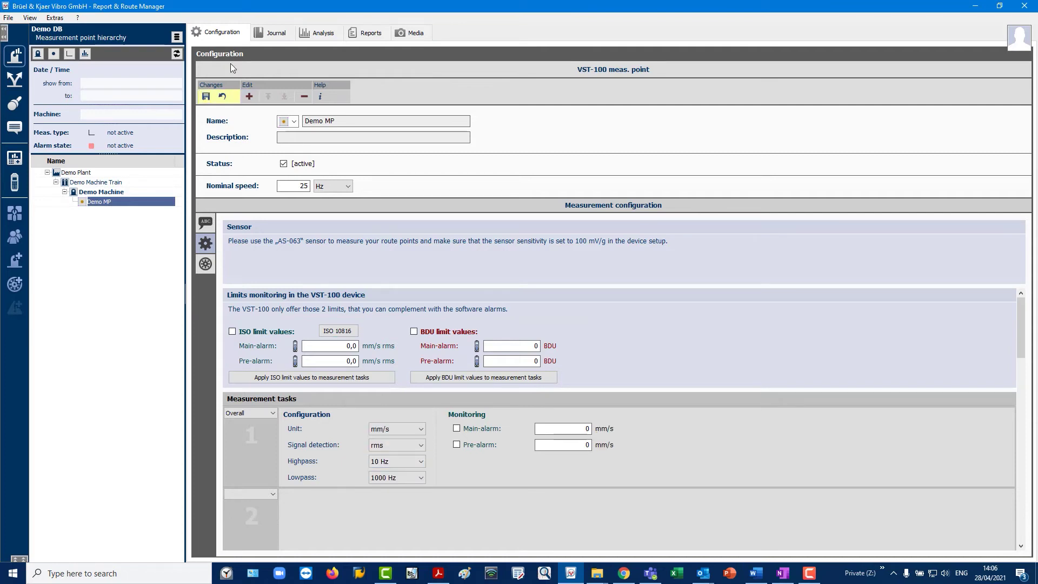
click(207, 99)
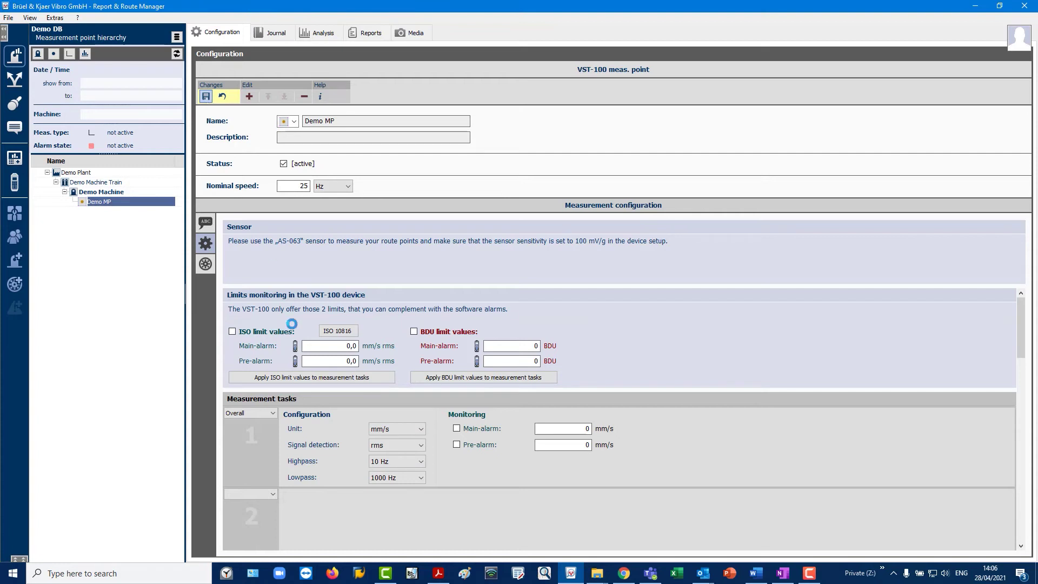
Make task 2 a BDU measurement and task 3 a Time signal with 1000 Hz lowpass.
click(274, 492)
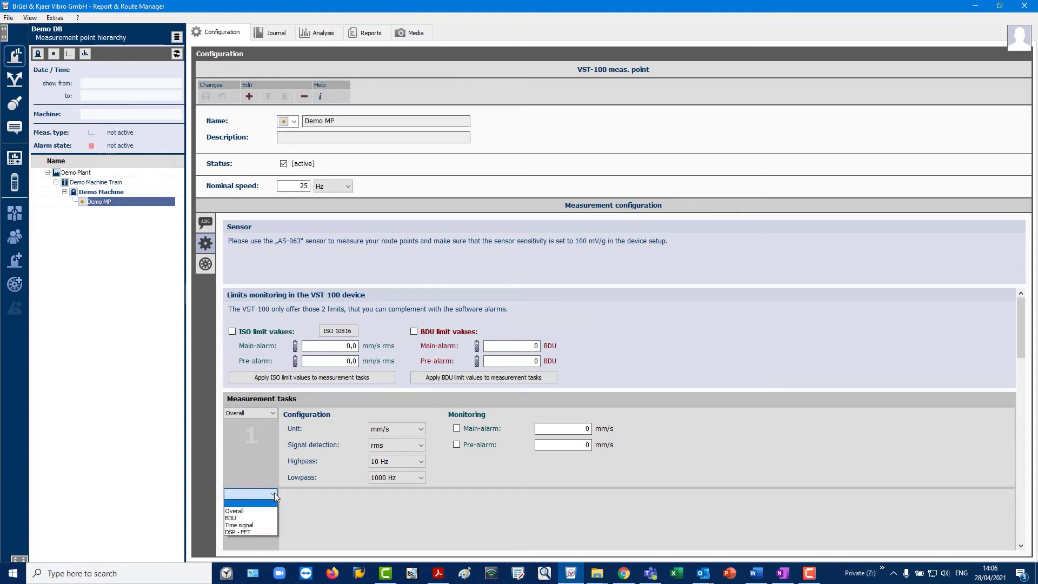
click(257, 518)
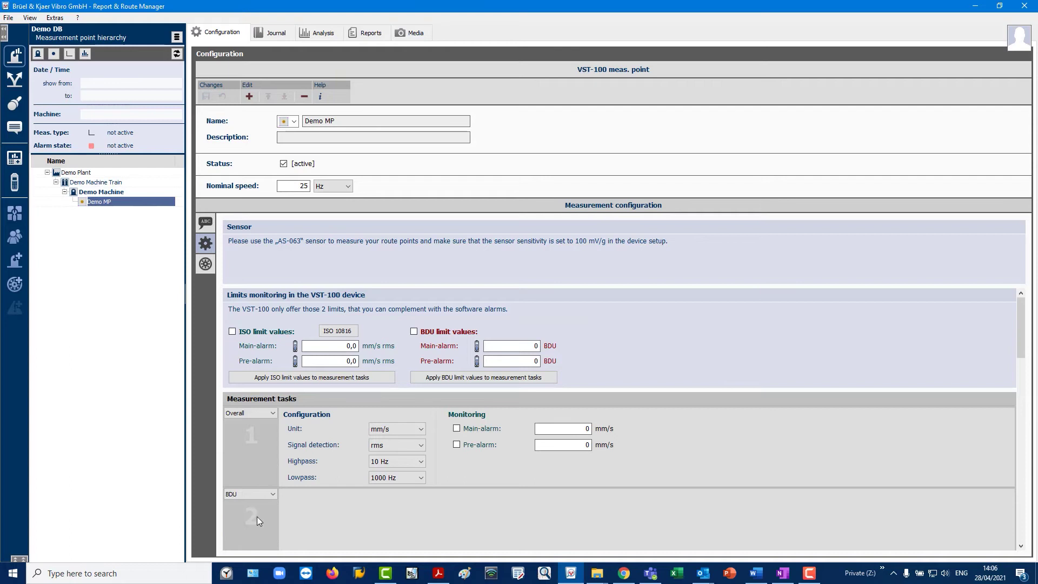
scroll(605, 469, down, 5)
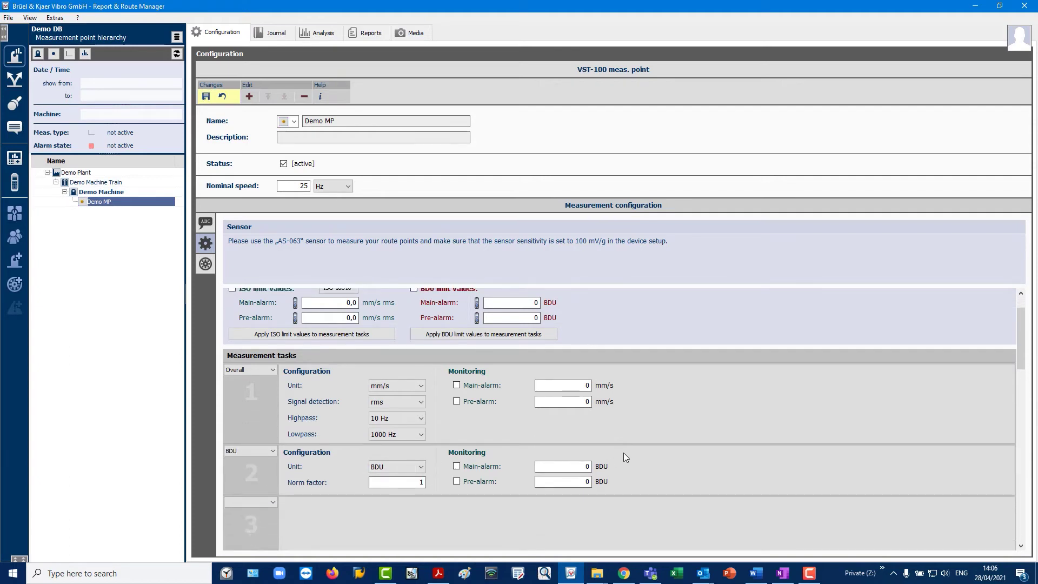
scroll(623, 449, down, 1)
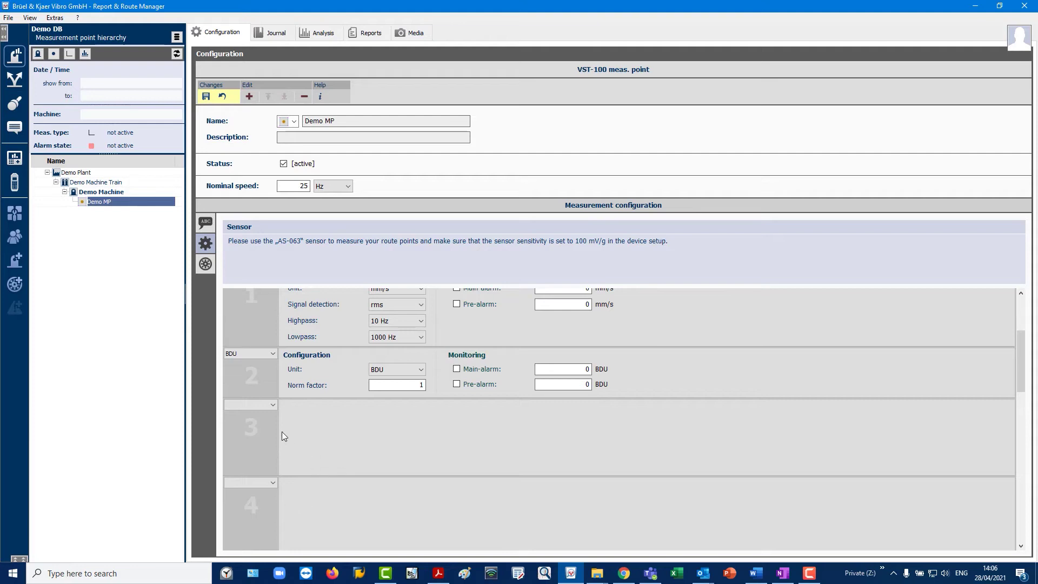
click(271, 407)
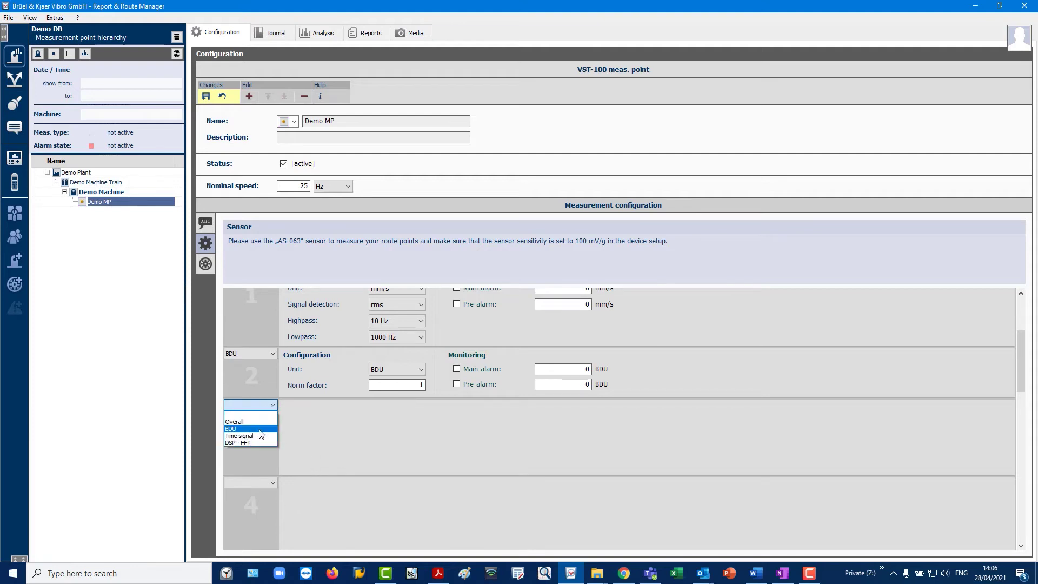
click(258, 436)
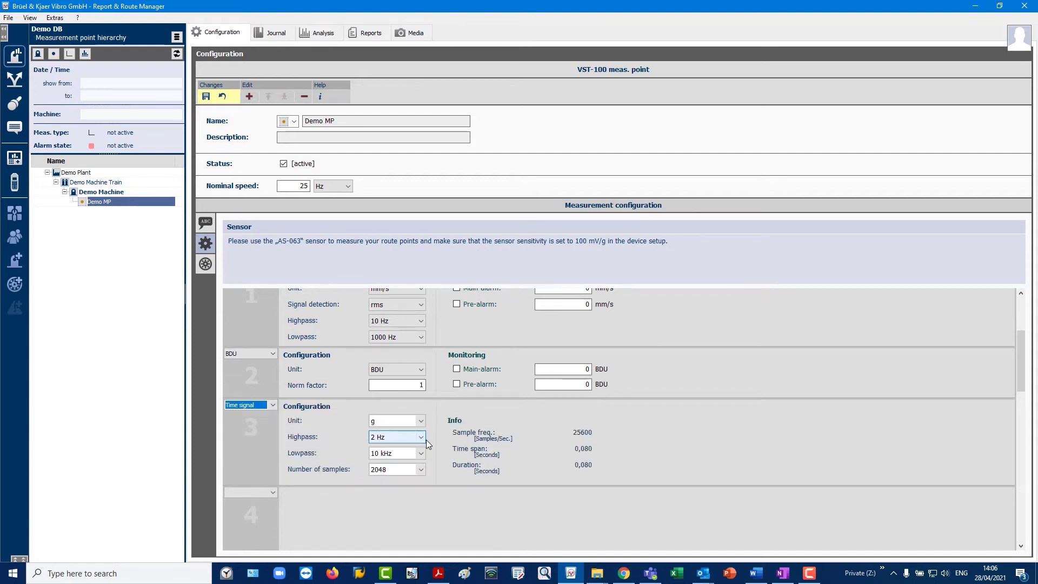
click(421, 455)
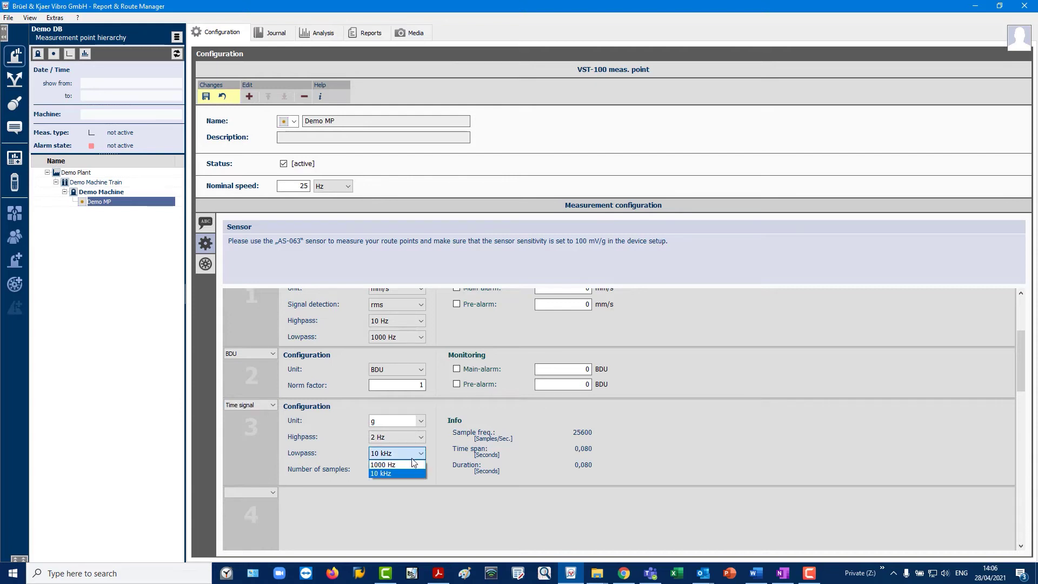
click(408, 466)
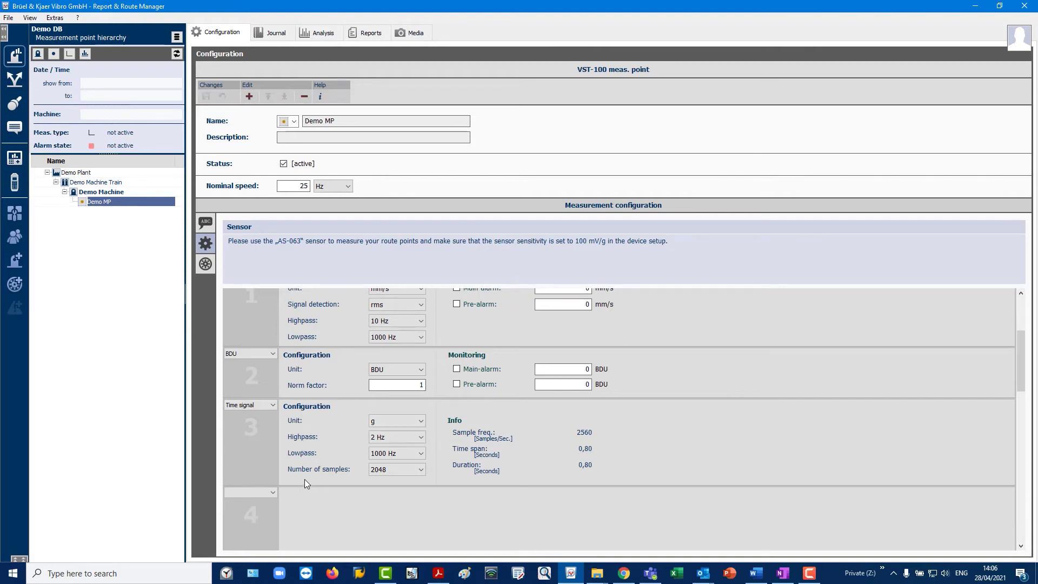
Make task 4 a DSP - FFT fed from #3 Time signal, and save the configuration.
scroll(303, 479, down, 2)
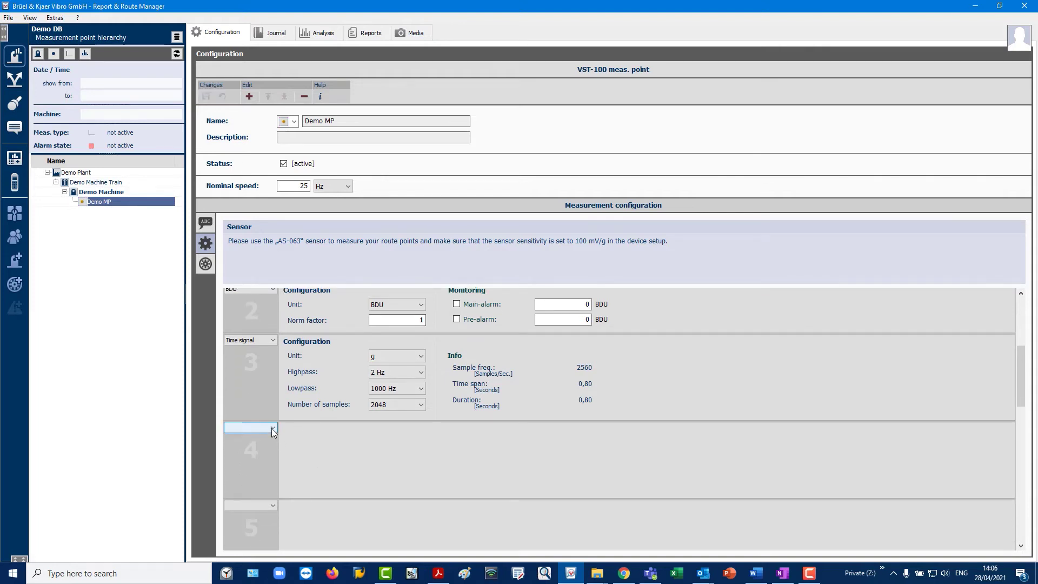
click(271, 428)
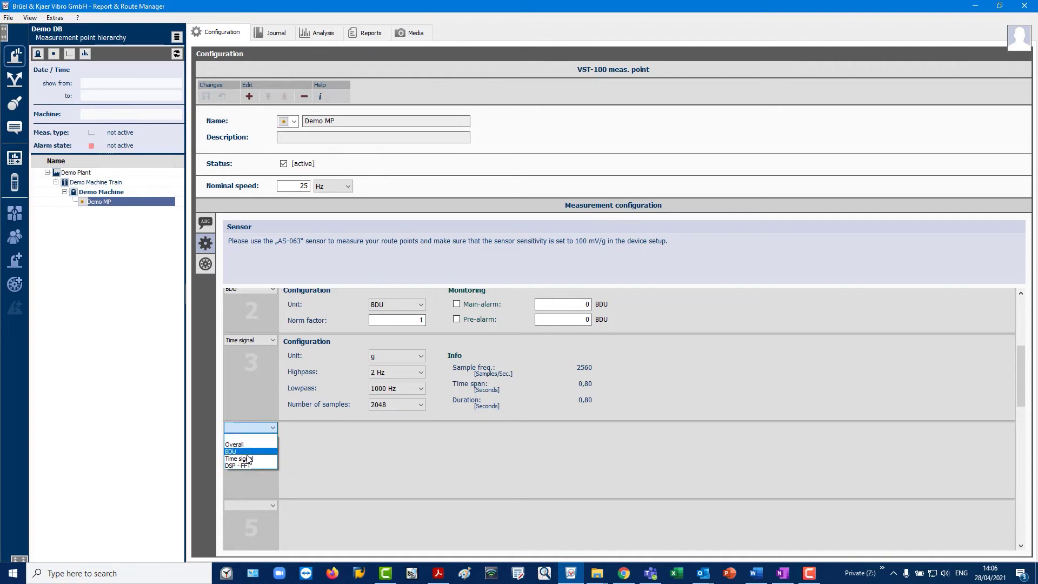
click(249, 466)
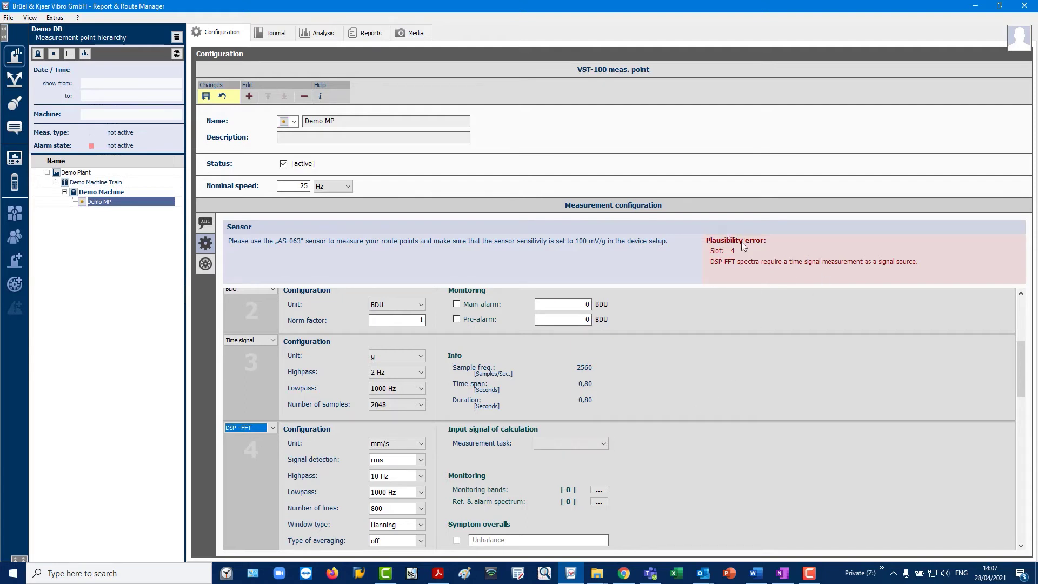
click(599, 443)
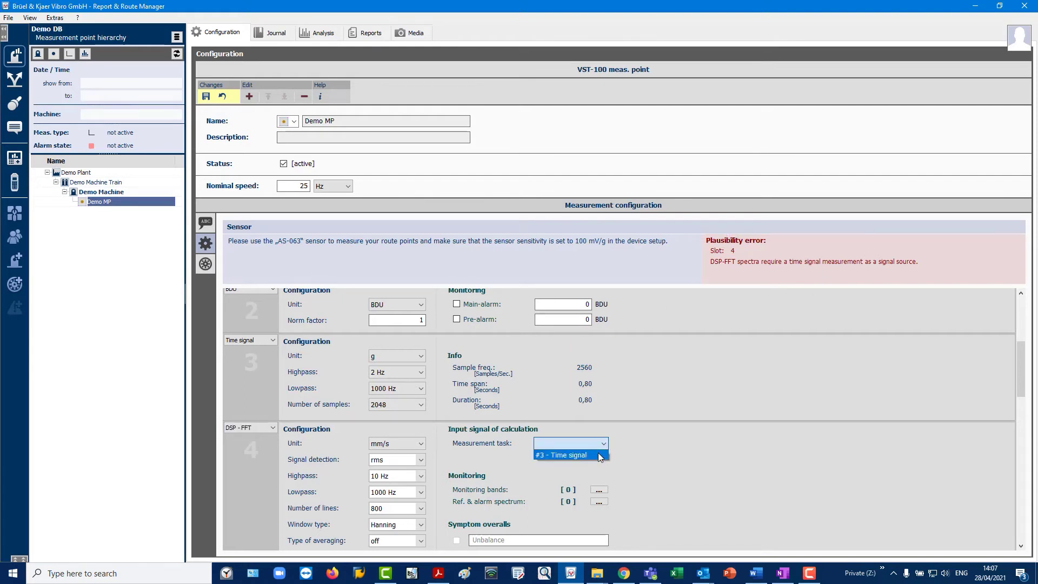
click(599, 455)
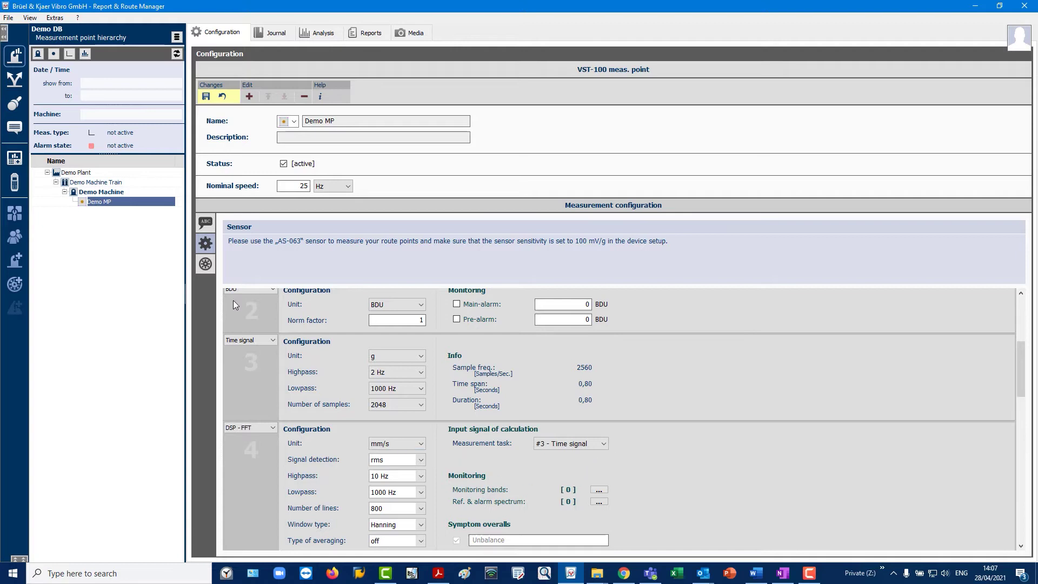
click(205, 97)
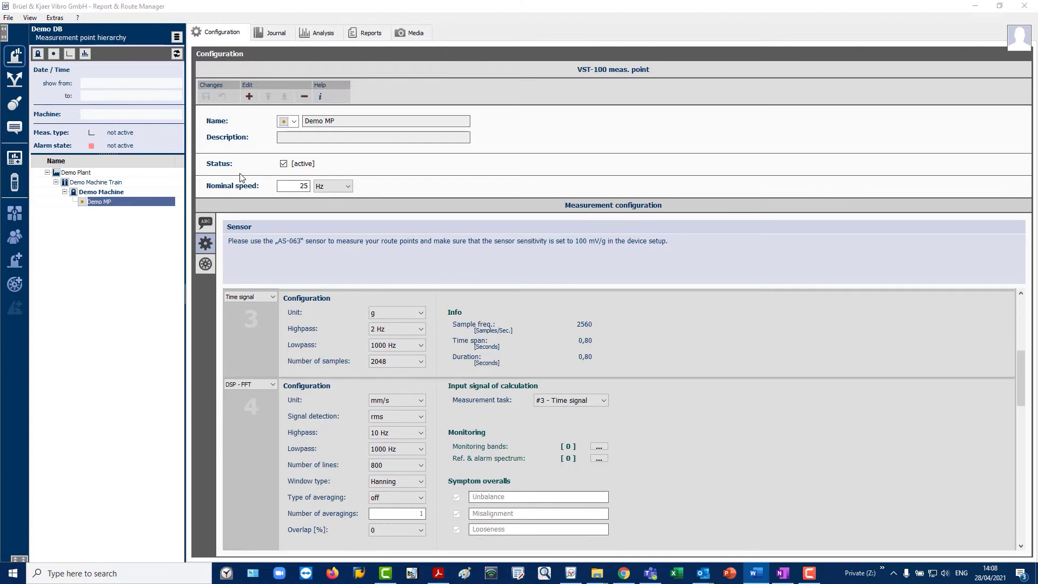
Look at the FFT's monitoring bands setup and close it without changes.
scroll(251, 338, down, 1)
click(603, 448)
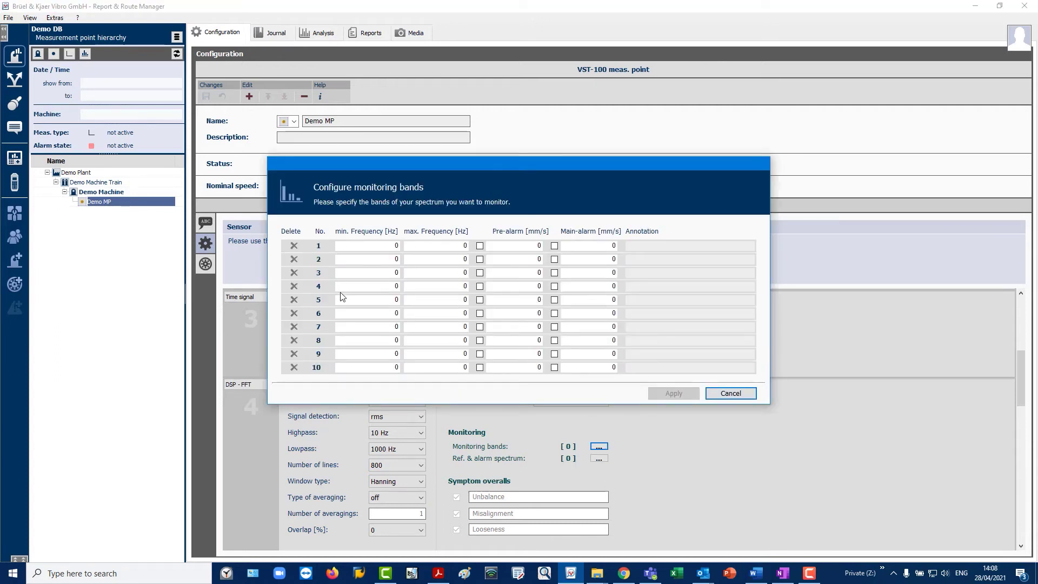
click(730, 393)
scroll(644, 430, up, 3)
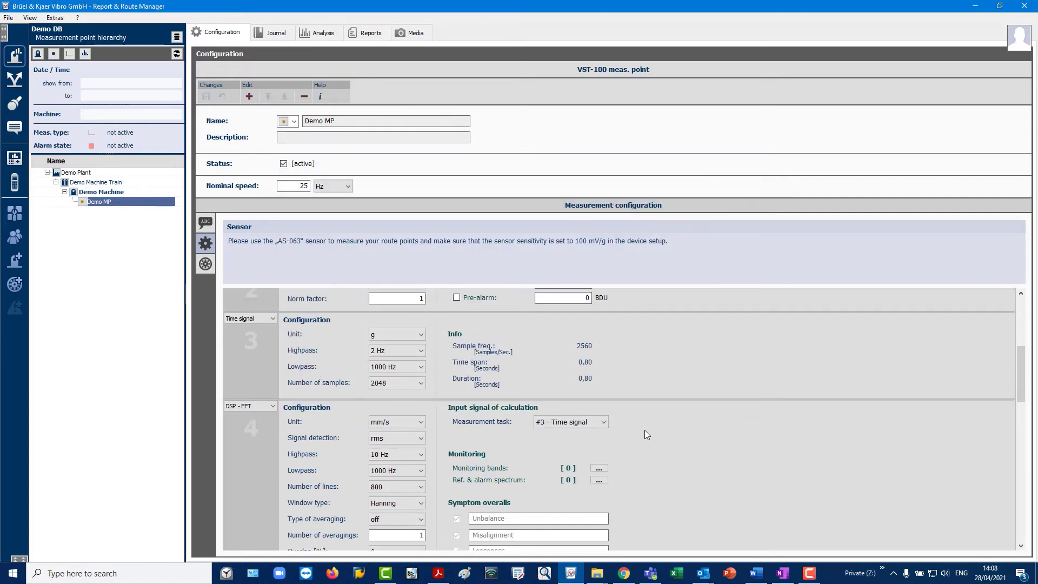
scroll(644, 430, up, 5)
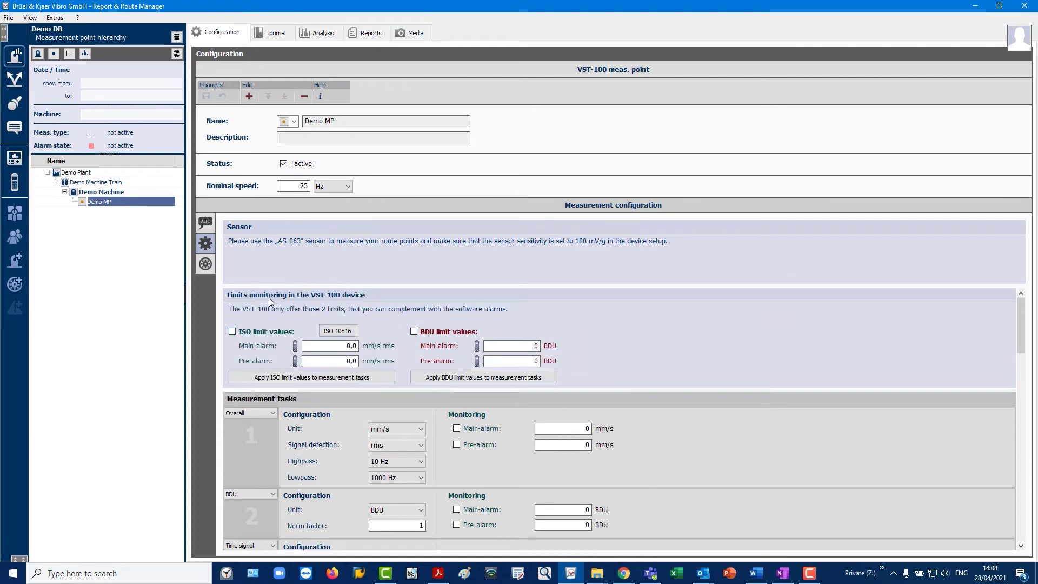
Enable ISO 10816 limits using the class with 11,0 and 7,1 mm/s alarms, and apply them.
click(232, 332)
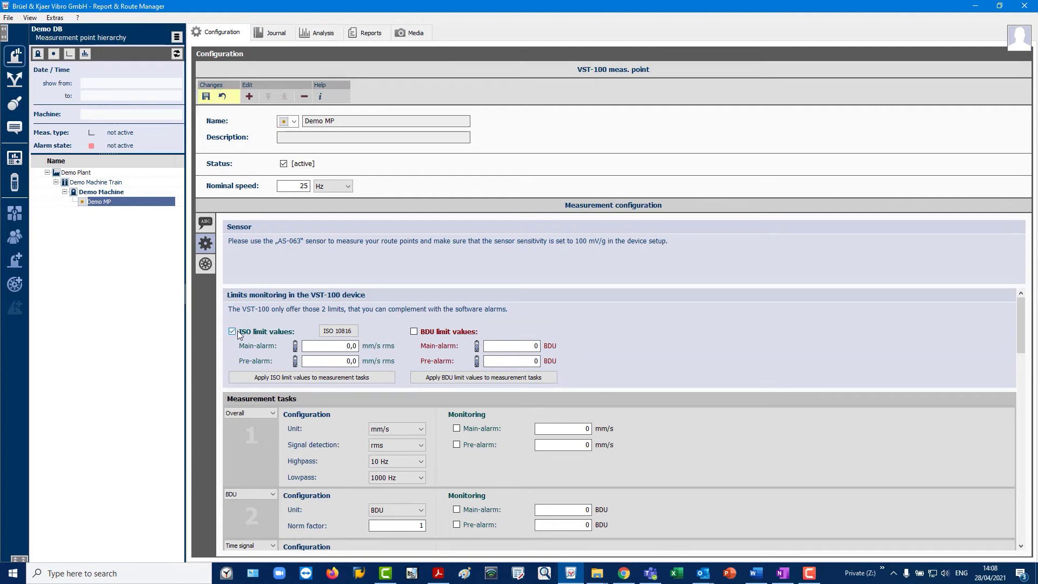
click(332, 331)
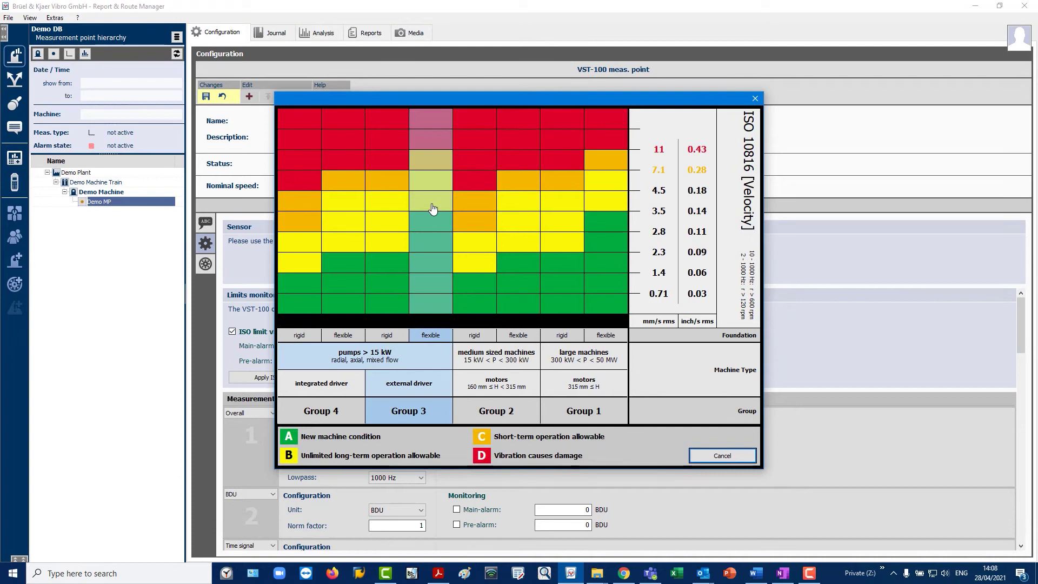
click(432, 206)
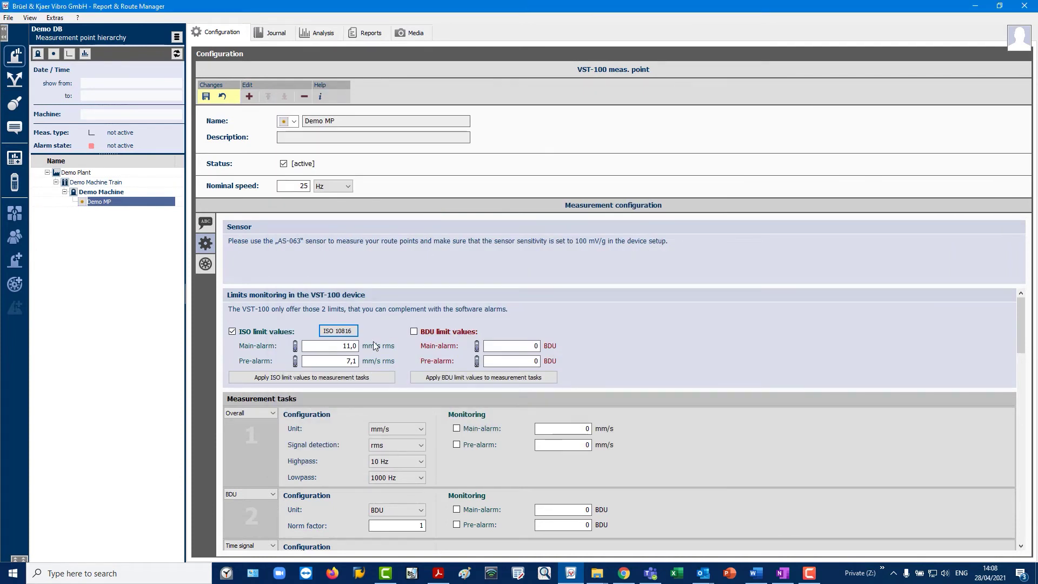
click(305, 379)
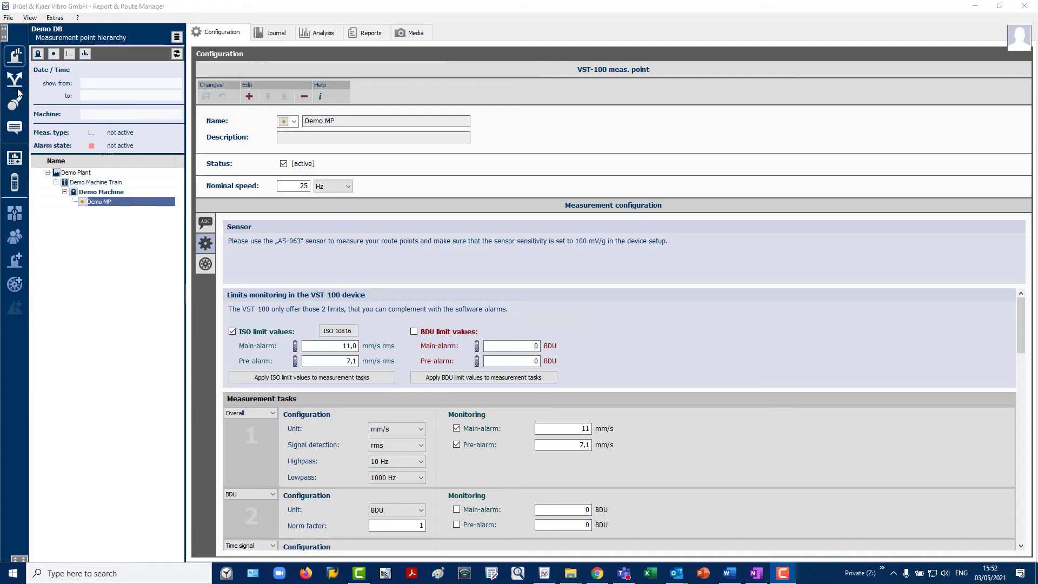
Create a new route named 'Demo Route' and save it.
click(18, 81)
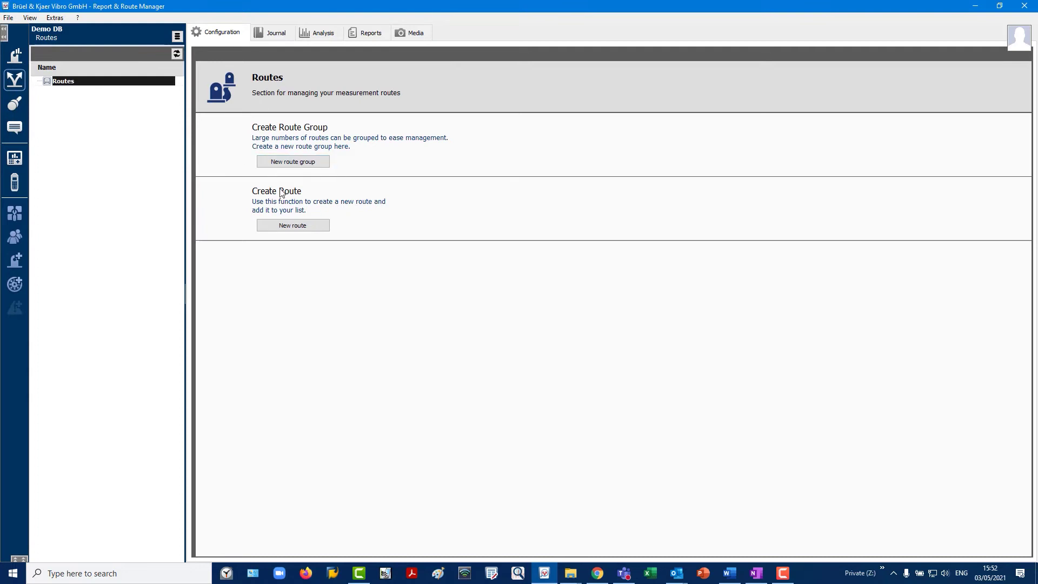
click(291, 226)
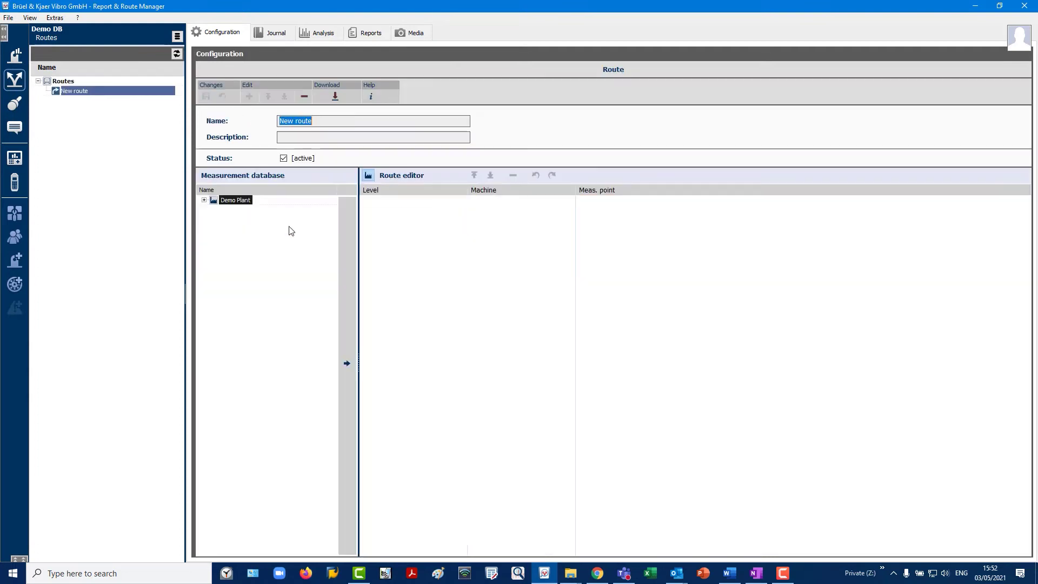
click(348, 121)
drag(348, 122, 239, 112)
text(Demo Route)
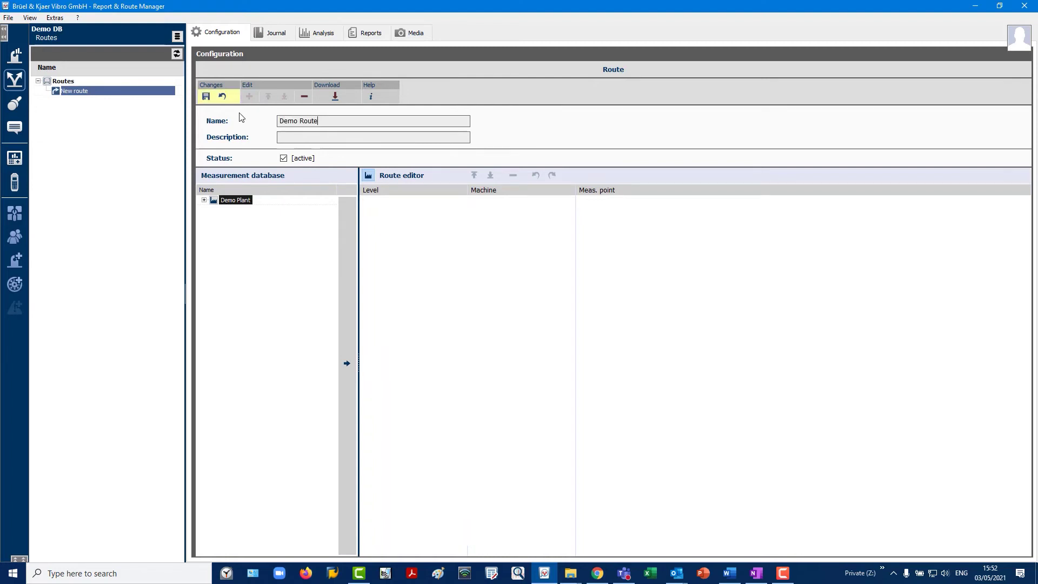
click(207, 96)
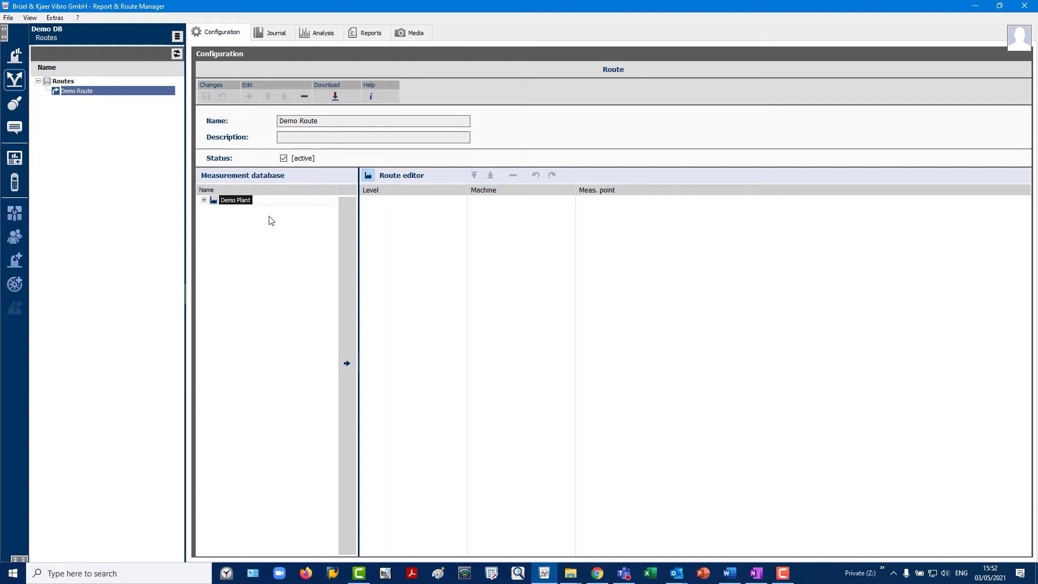
Add Demo MP from Demo Plant > Demo Machine to the route and save.
click(204, 200)
click(214, 210)
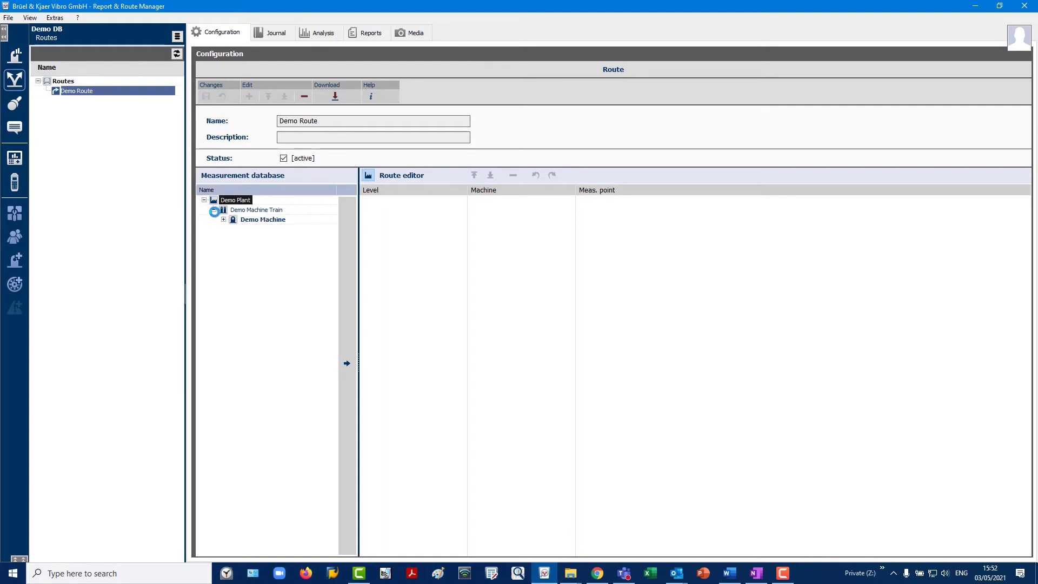
click(223, 219)
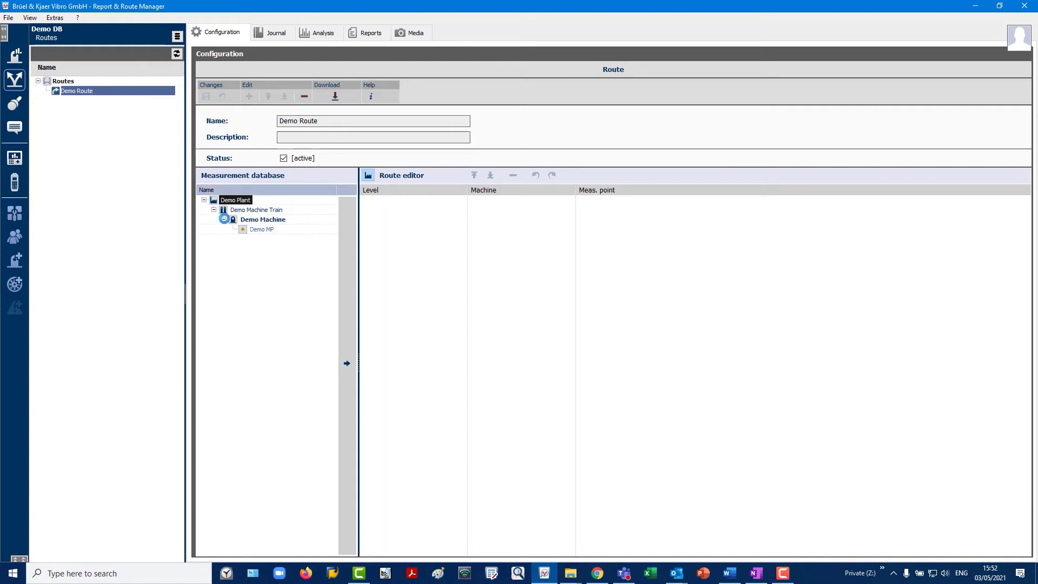
click(348, 365)
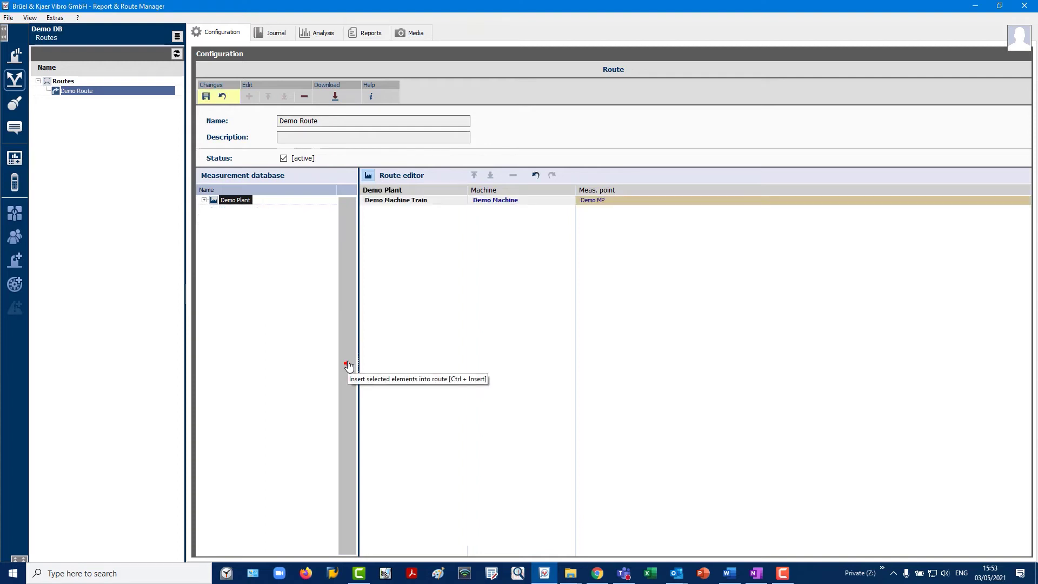
click(205, 97)
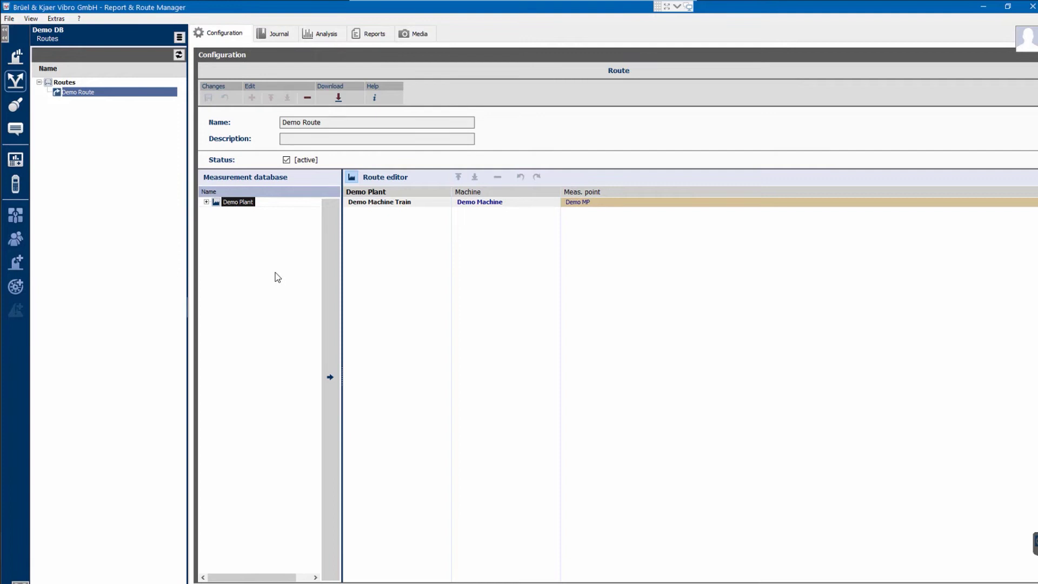
Download Demo Route to VST-100 Device #001 with Load in VST-100 device.
click(343, 98)
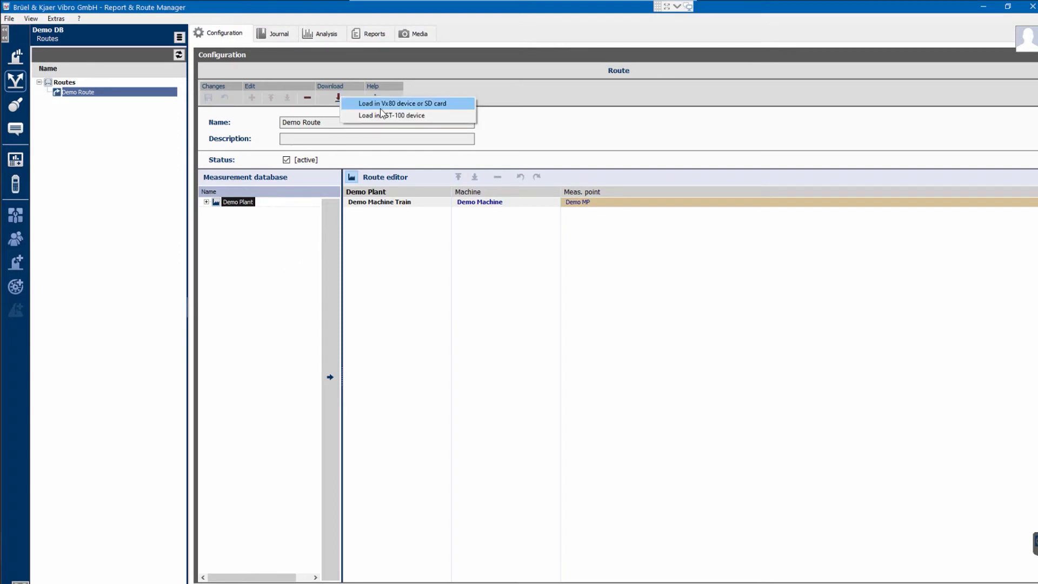
click(387, 116)
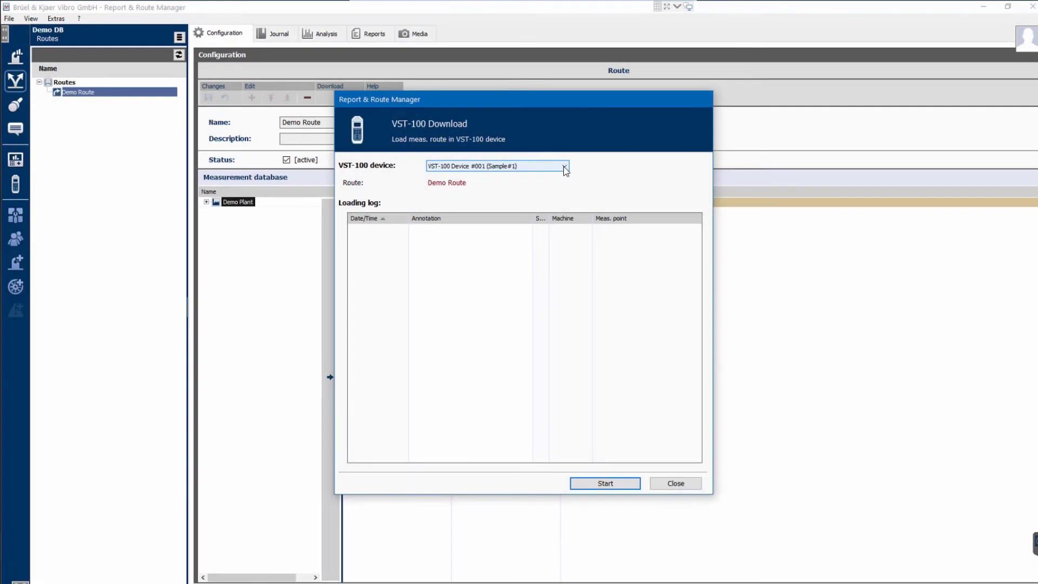
click(564, 168)
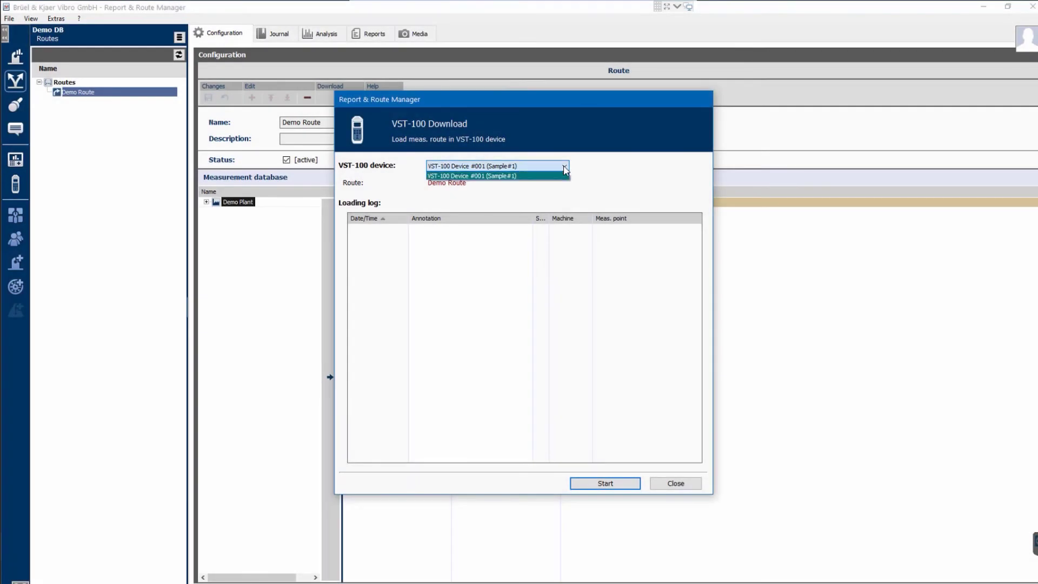
click(565, 168)
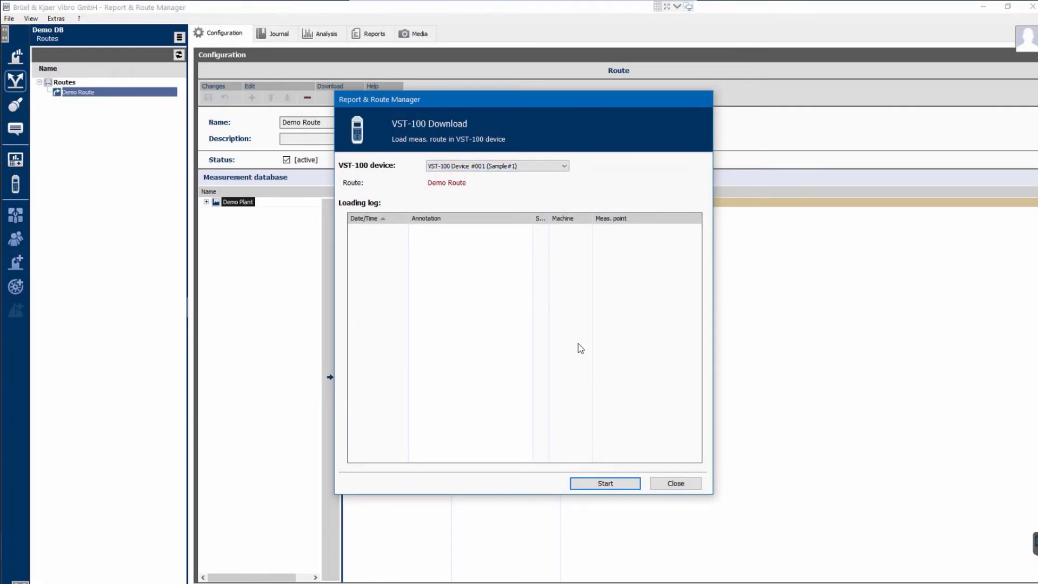
click(605, 483)
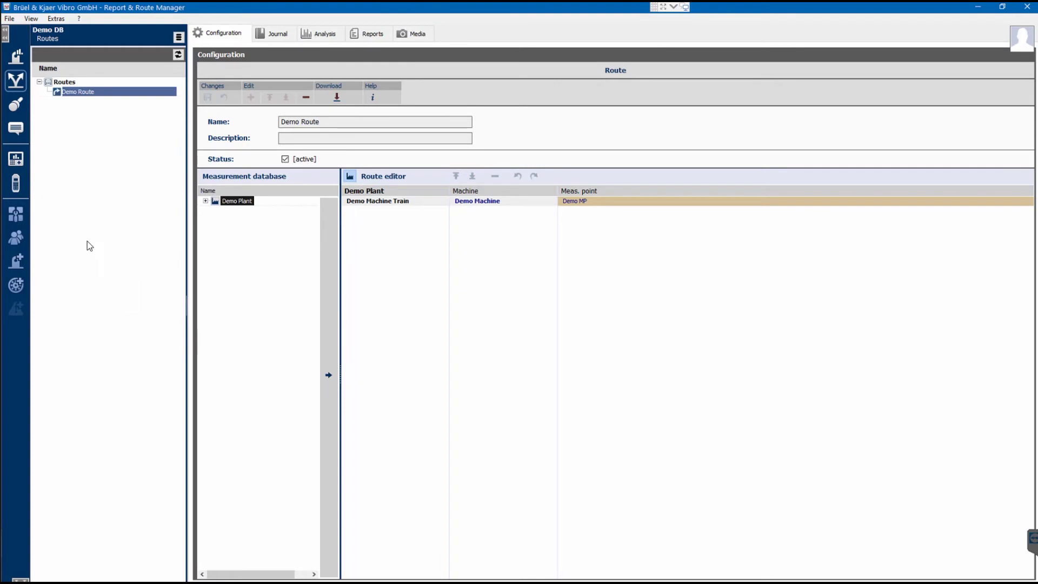
Unload the Standard route from VST-100 Device #001, check the pre-alarm entry, and close the summary.
click(15, 184)
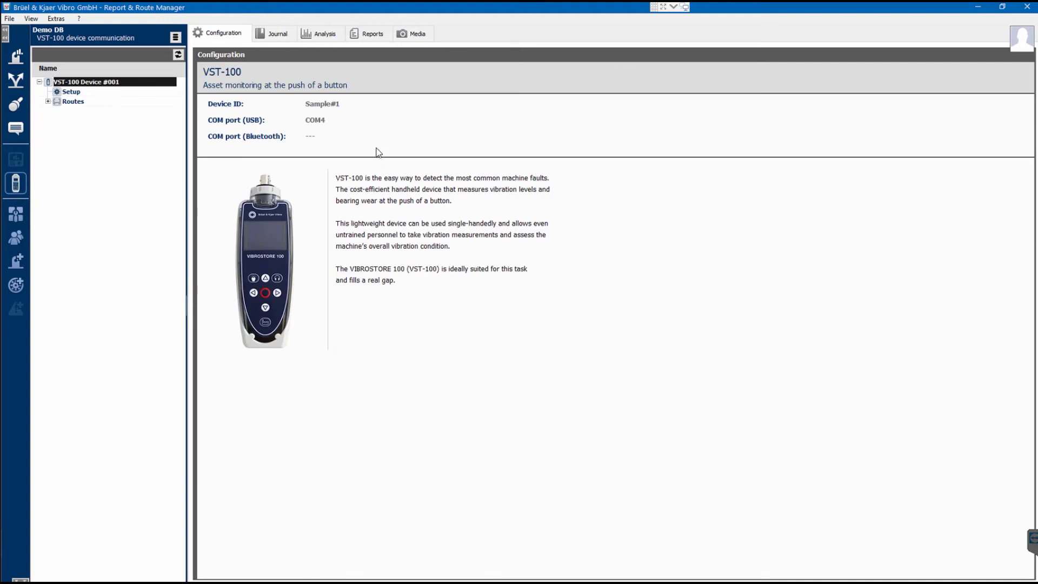
click(69, 103)
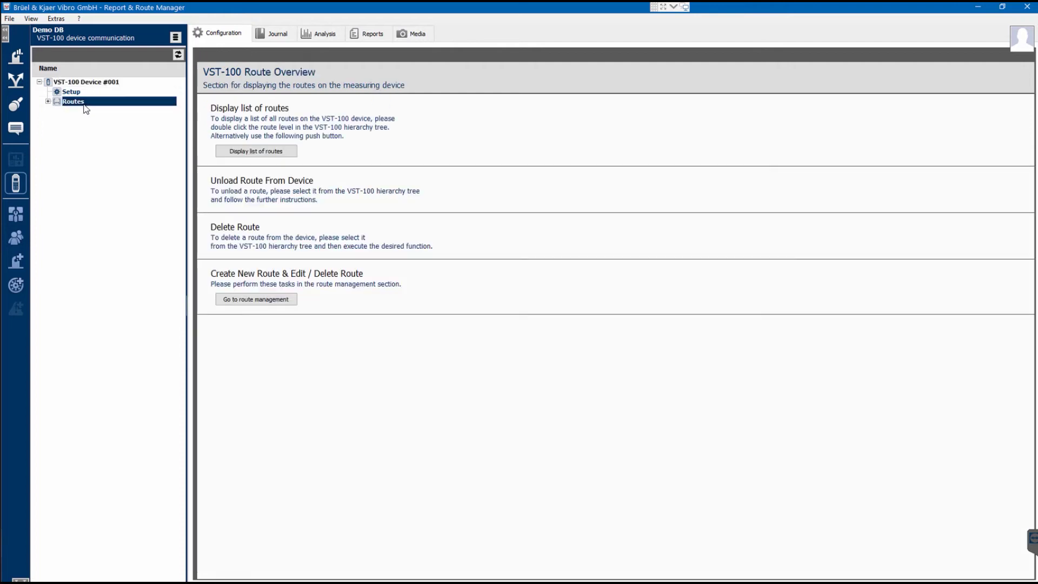
click(277, 154)
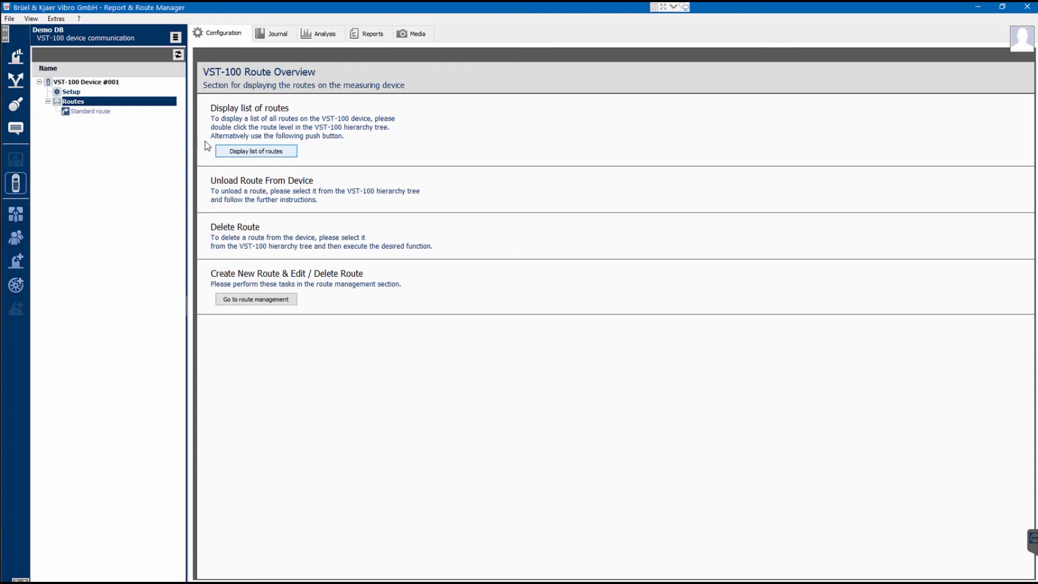
click(88, 111)
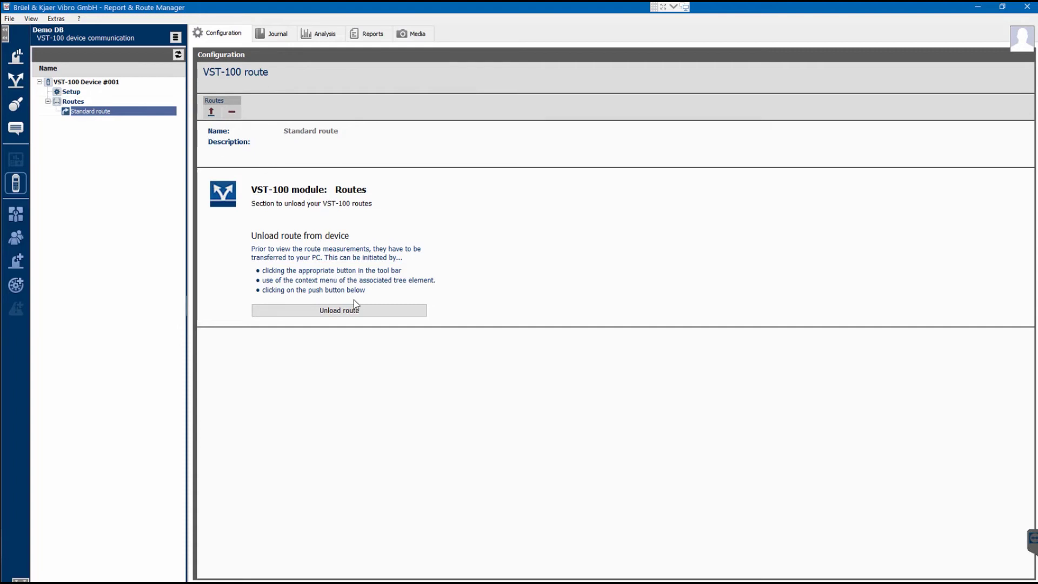
click(360, 312)
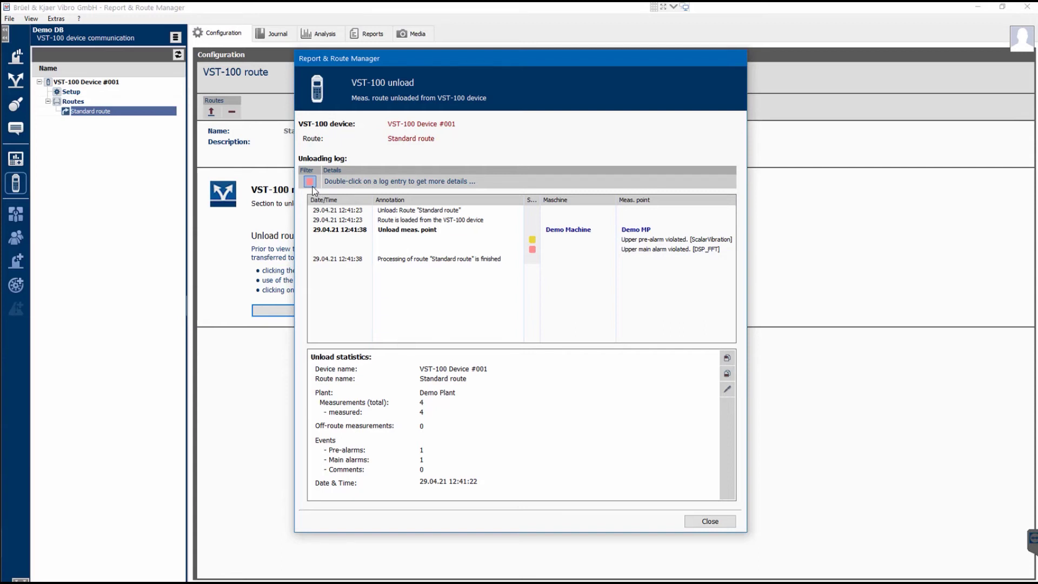
double_click(534, 240)
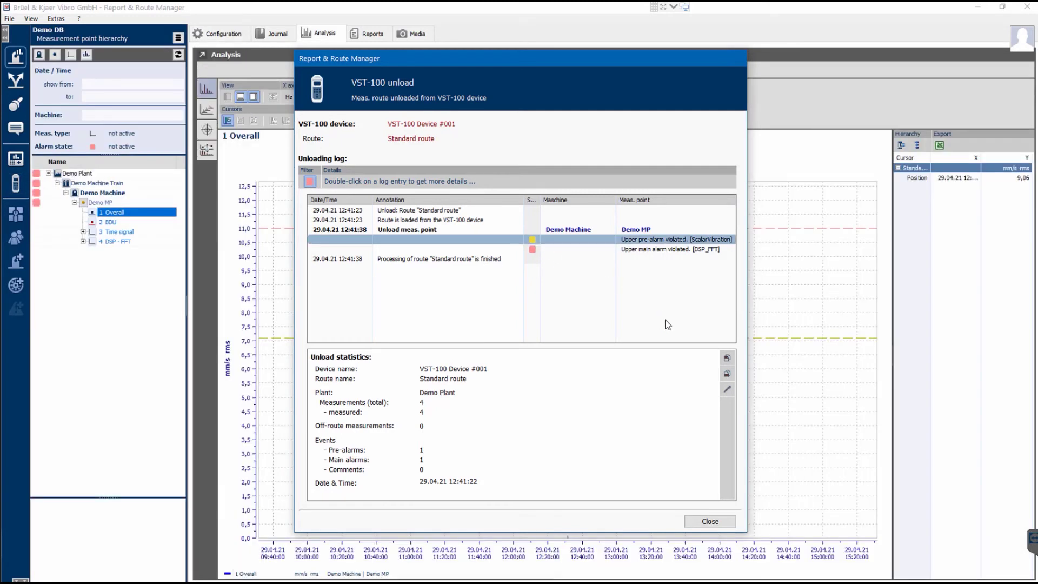
click(718, 522)
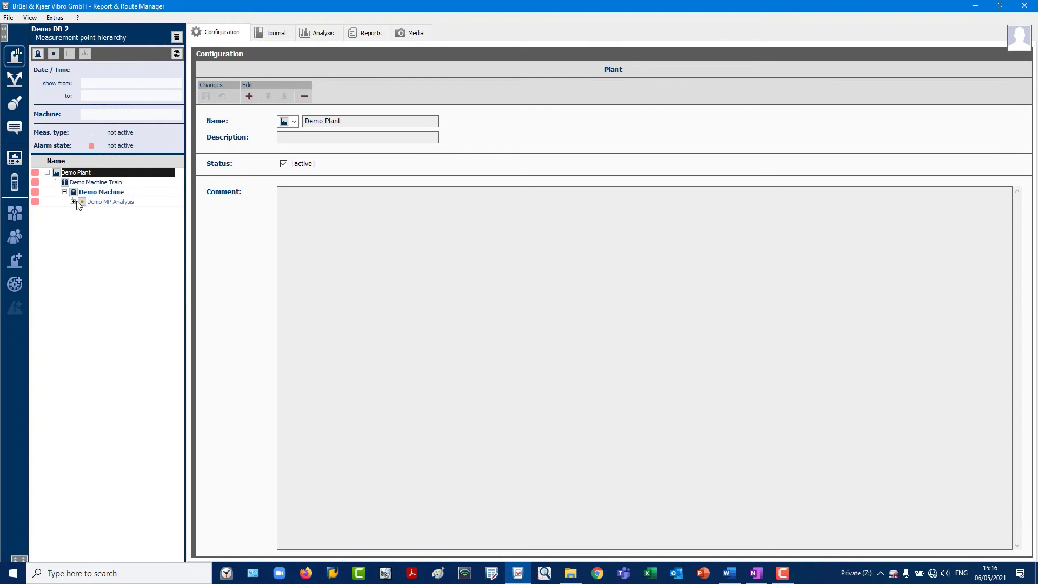
Expand Demo MP Analysis to list its measurements and review its measurement configuration.
click(95, 203)
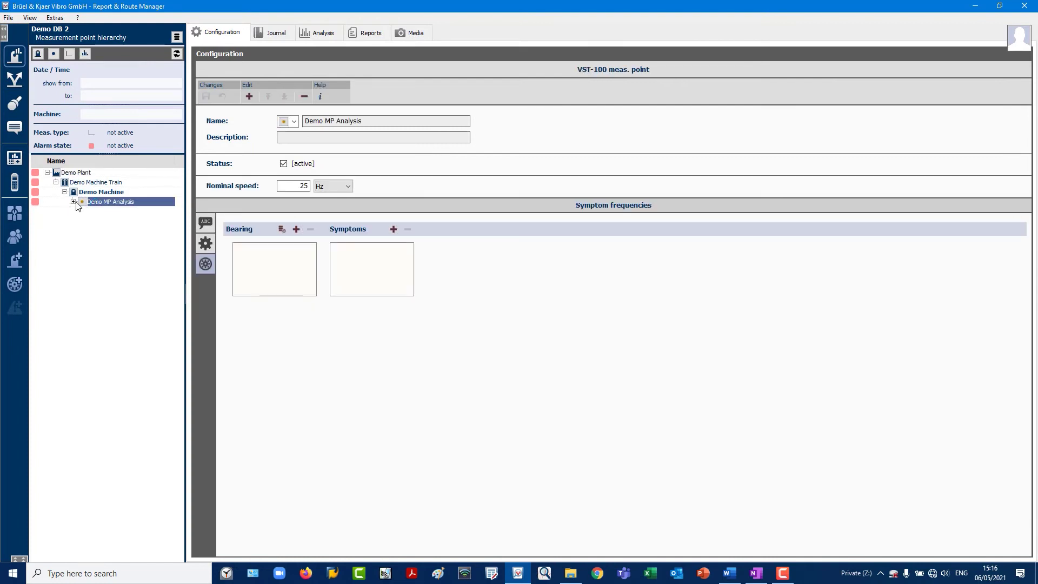
click(73, 202)
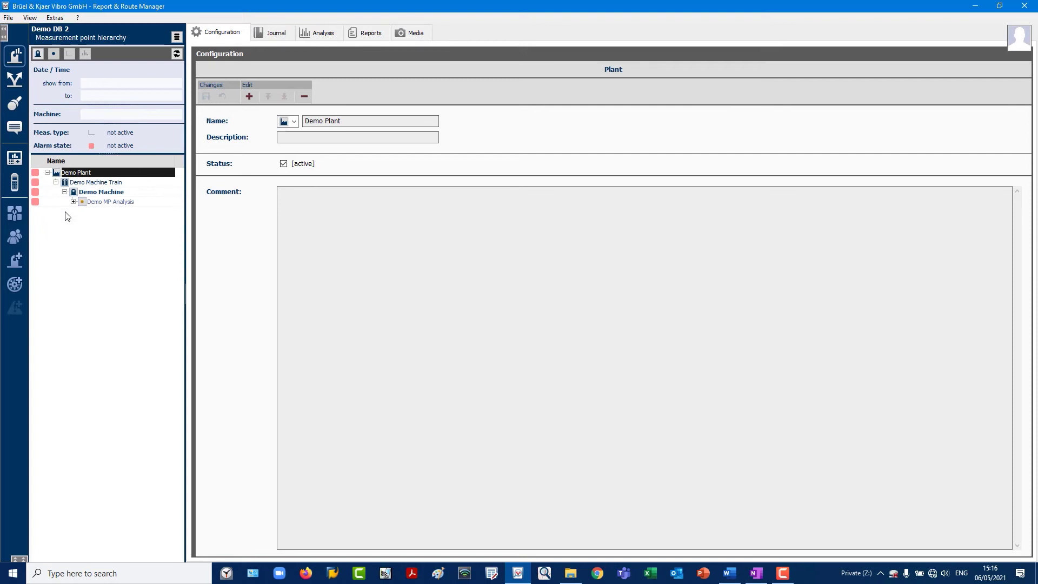
click(95, 203)
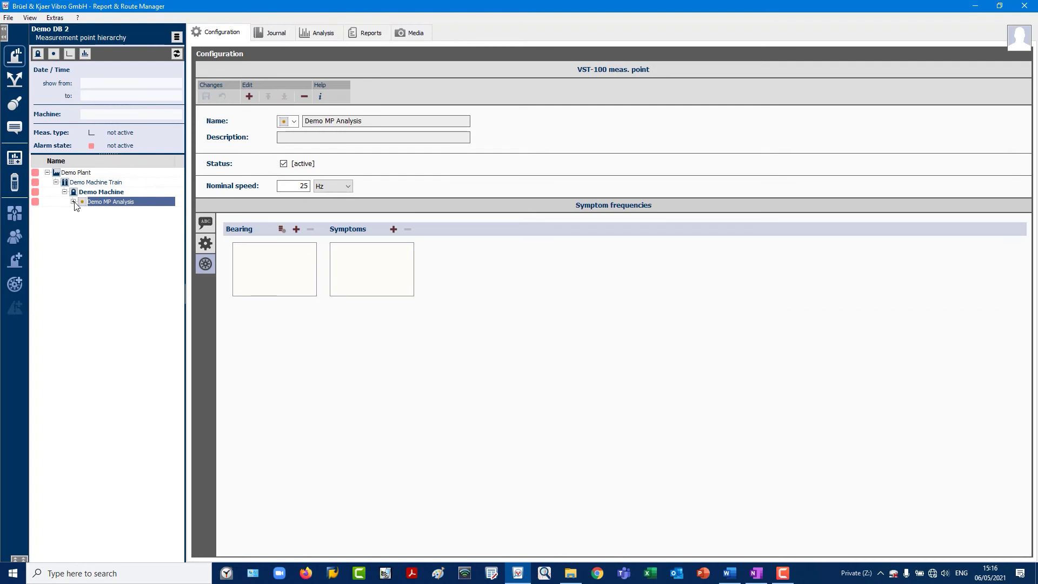
click(73, 202)
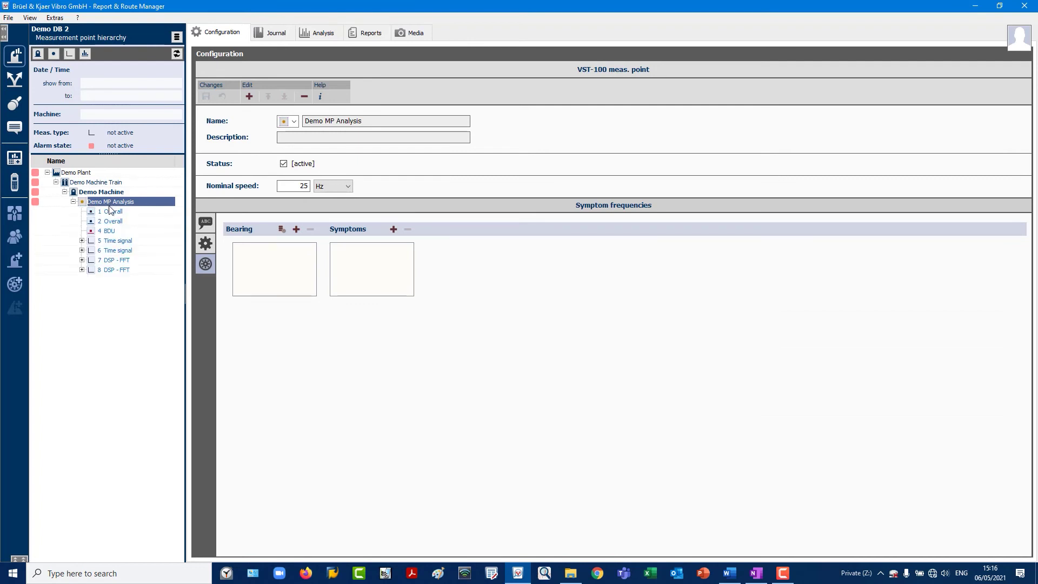
click(209, 245)
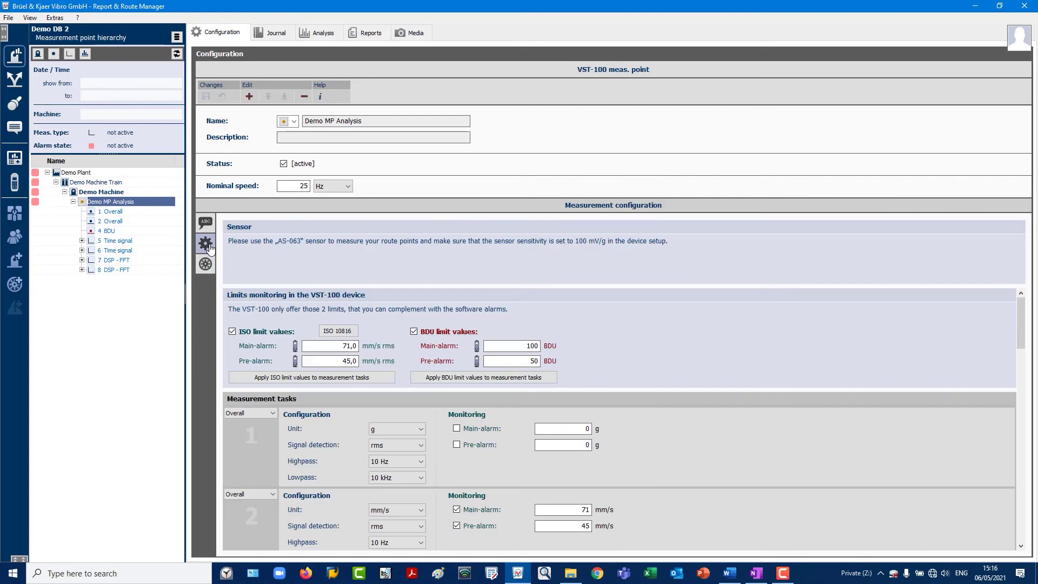
drag(1021, 316, 998, 285)
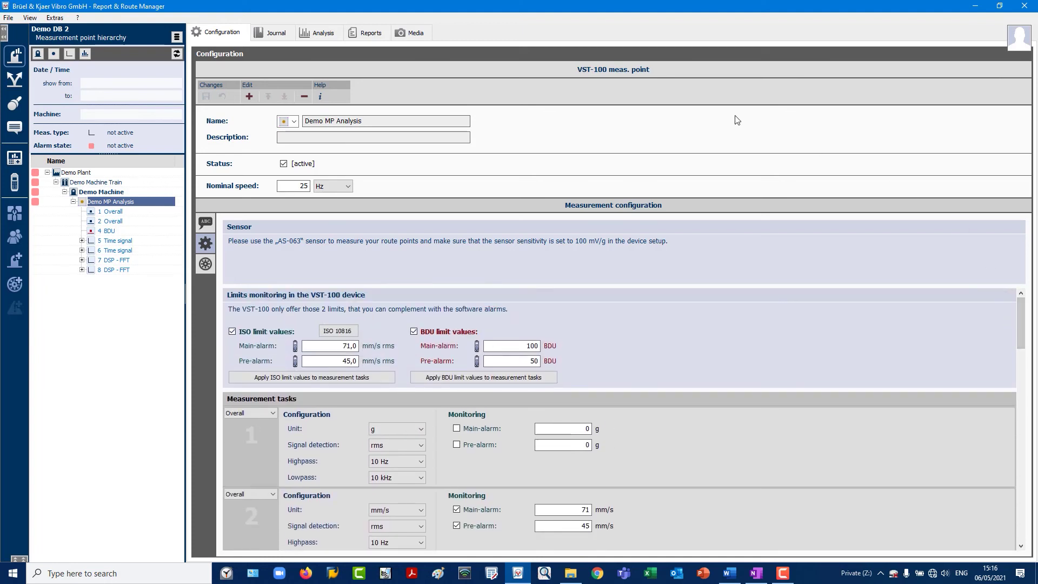
Inspect the 2 Overall trend around the 22:40 peak, then show the 02/10/2020 22:48:10 time signal.
click(327, 36)
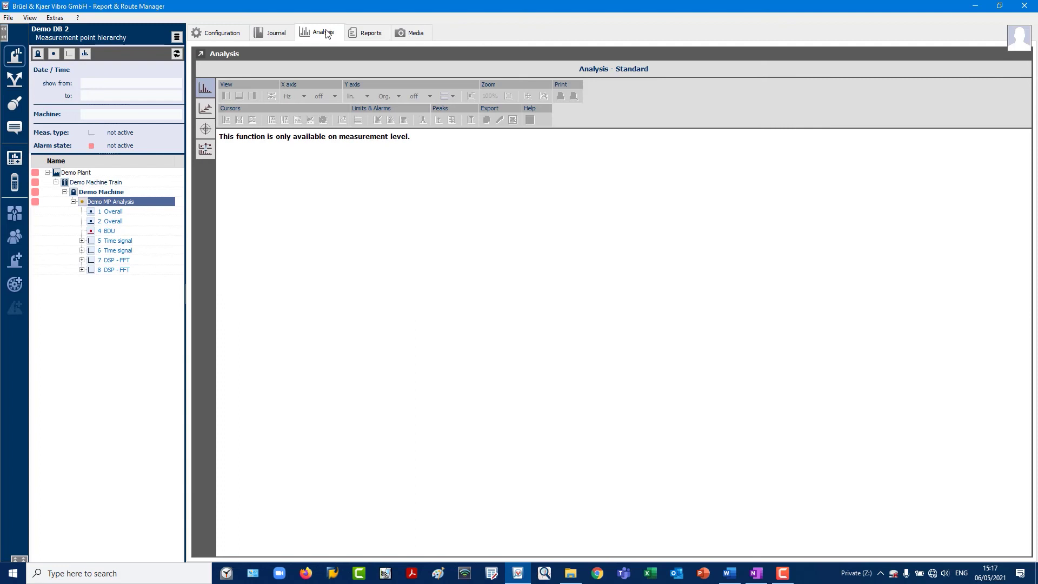
click(118, 223)
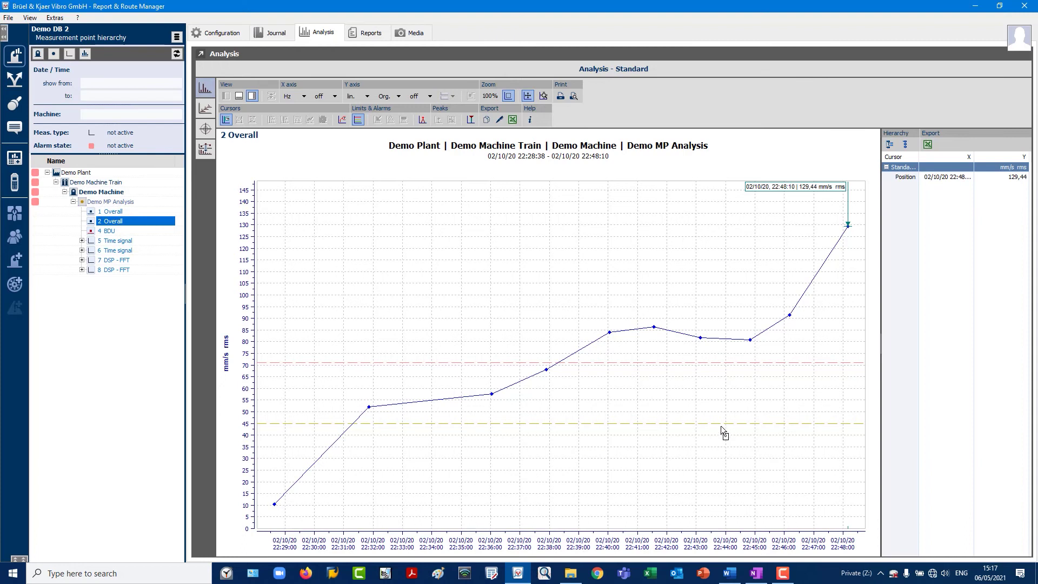
drag(847, 203, 566, 230)
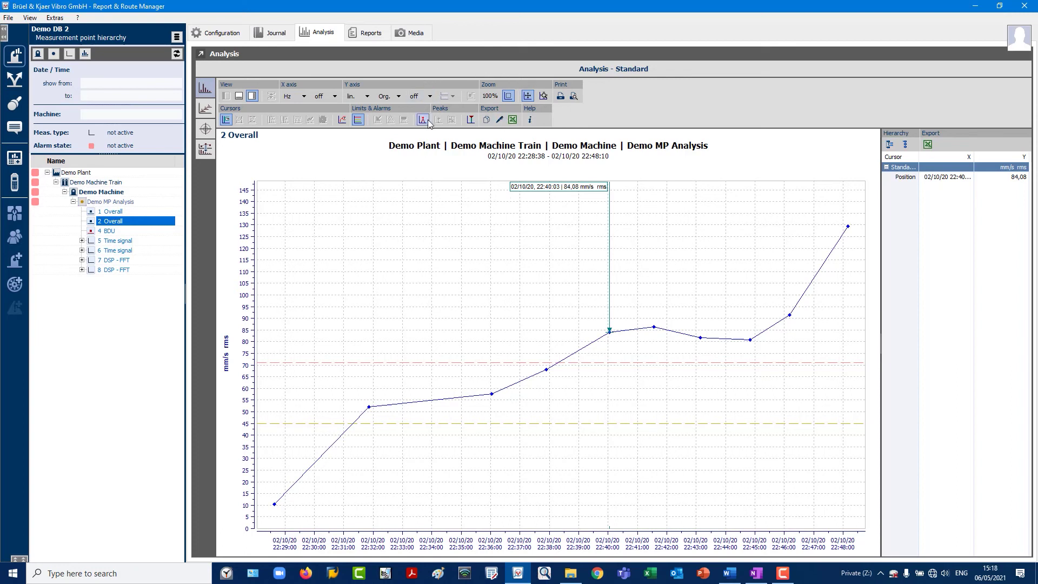
click(508, 97)
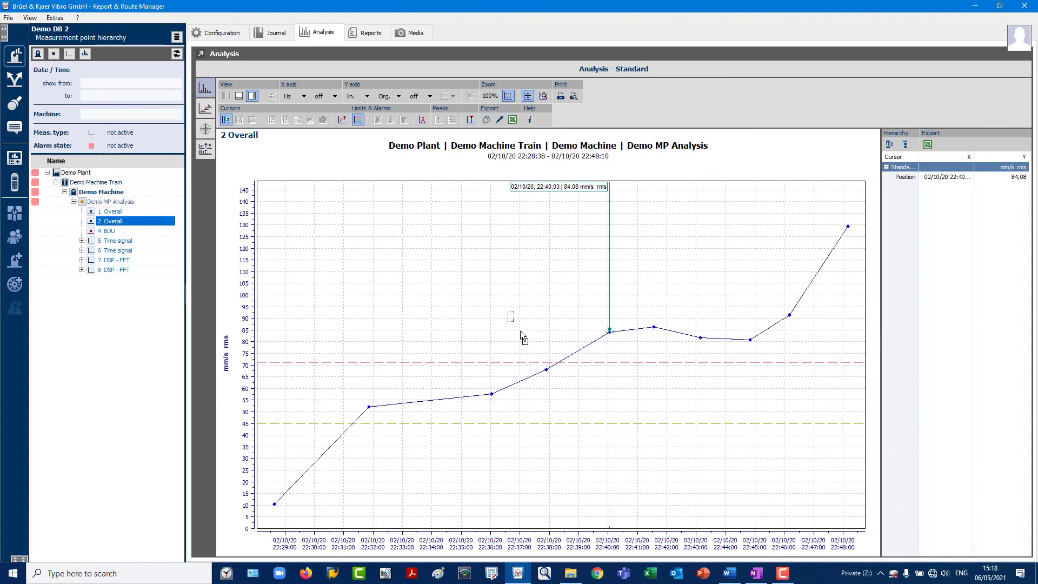
drag(520, 331, 720, 409)
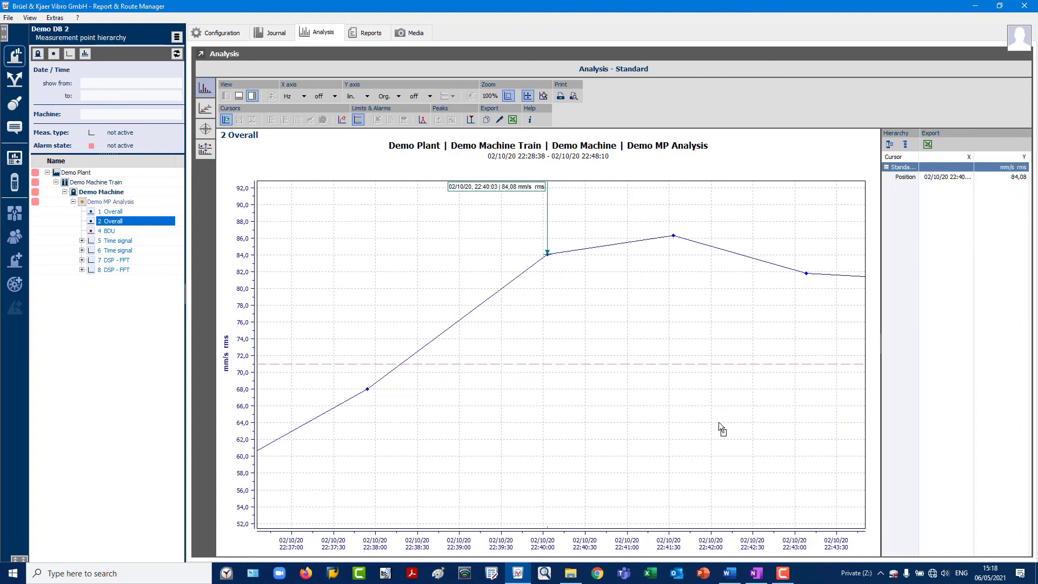
mouse_move(607, 537)
mouse_down()
mouse_move(489, 537)
mouse_move(597, 535)
mouse_up()
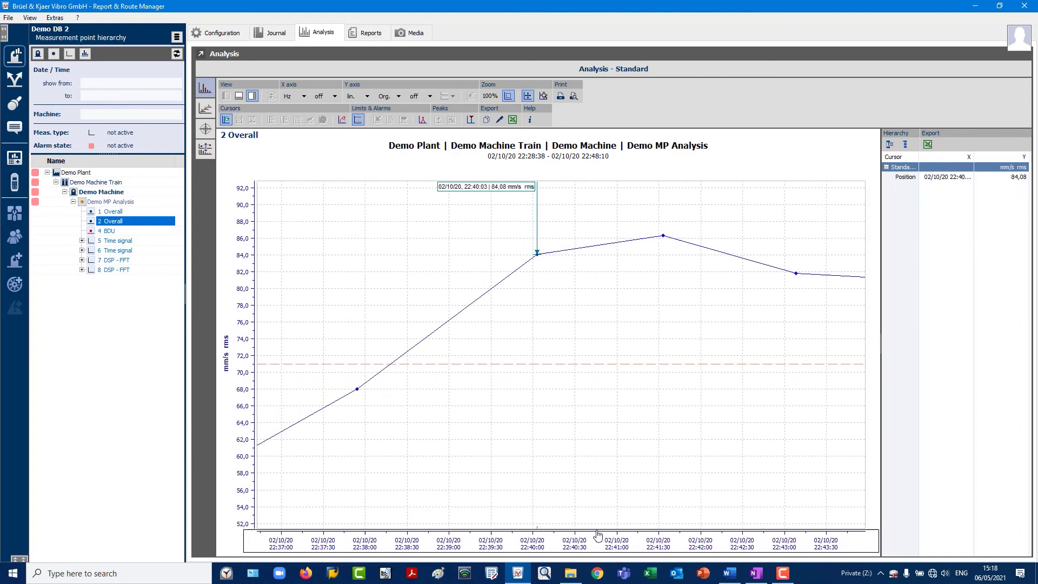
click(490, 96)
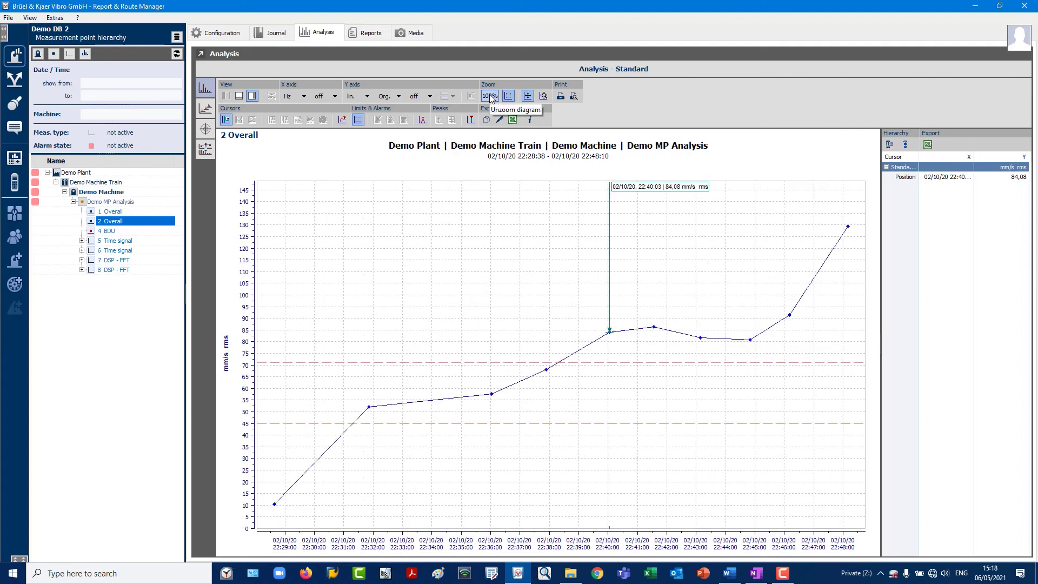
click(82, 241)
click(128, 252)
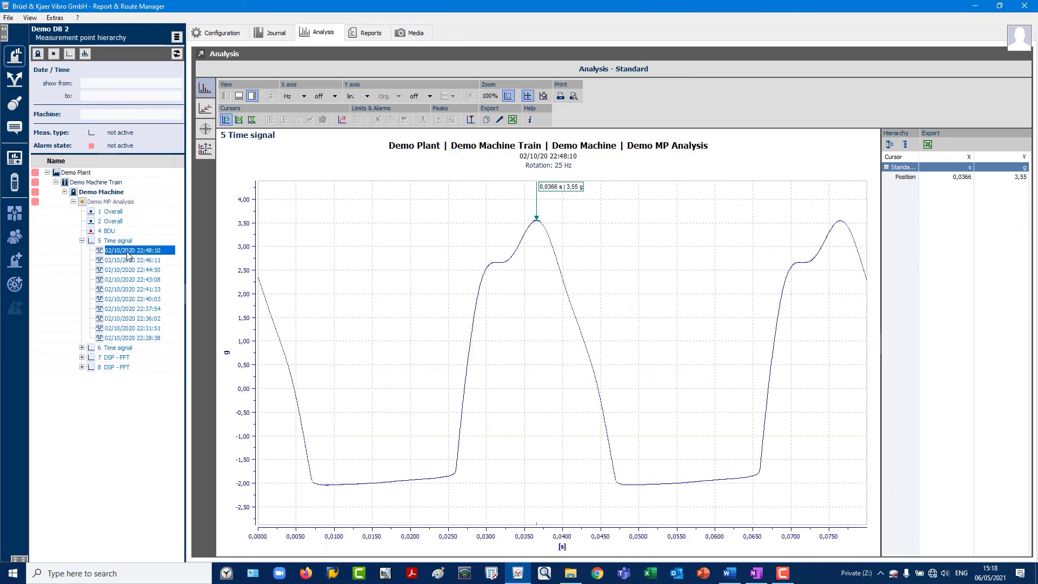
Display the 8 DSP - FFT spectrum with its Unbalance, Misalignment and Looseness trends.
click(82, 348)
click(114, 269)
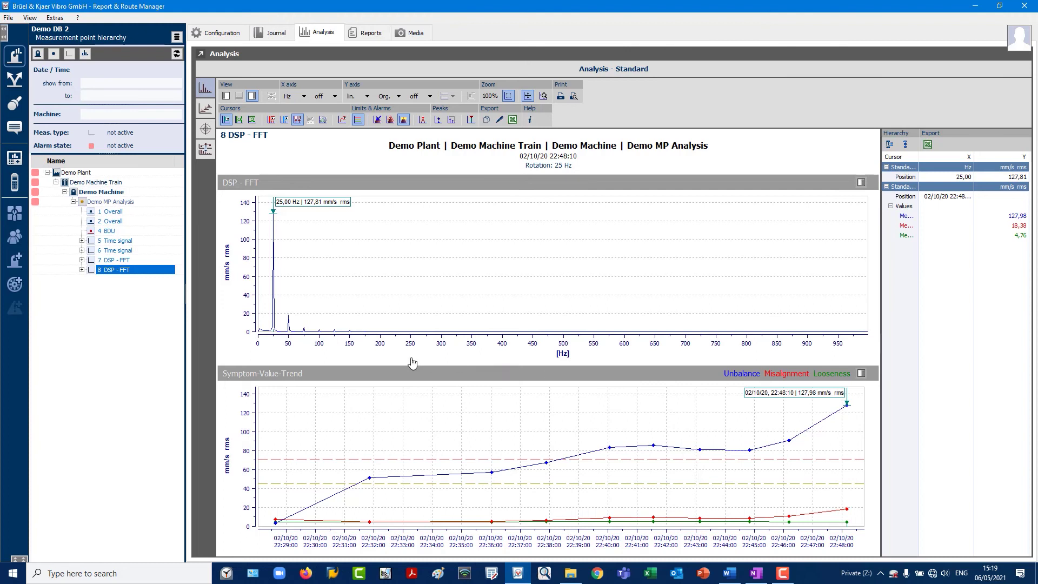
Export the 8 DSP - FFT data to Excel after toggling spectrum maximize and cursor values.
click(81, 270)
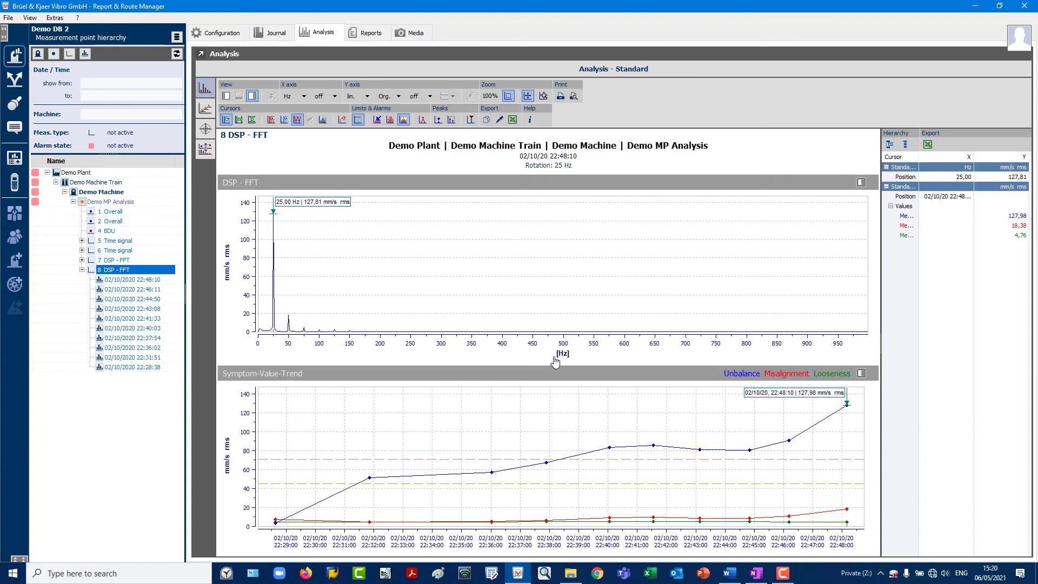
click(861, 182)
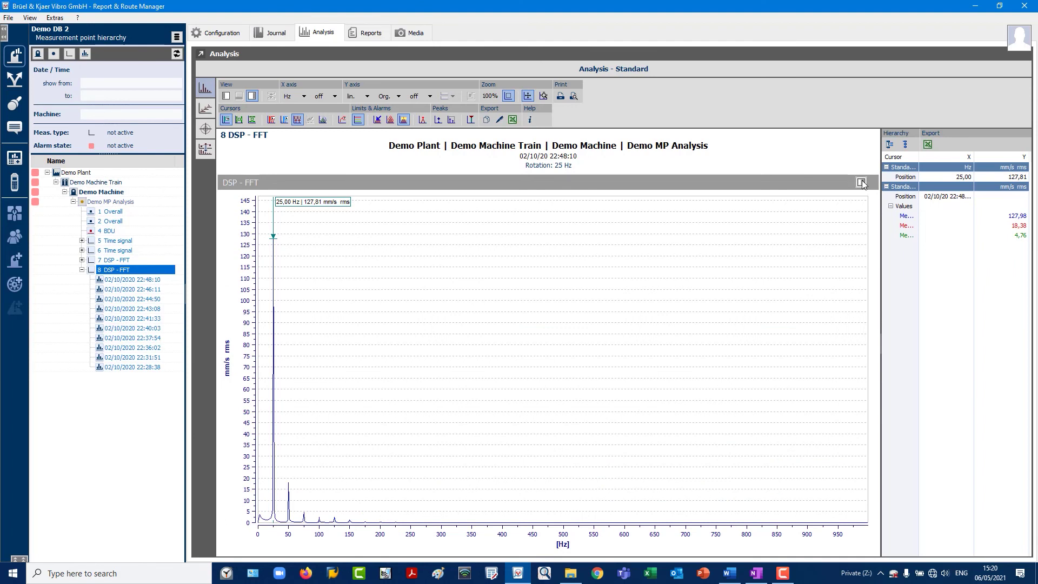
click(860, 183)
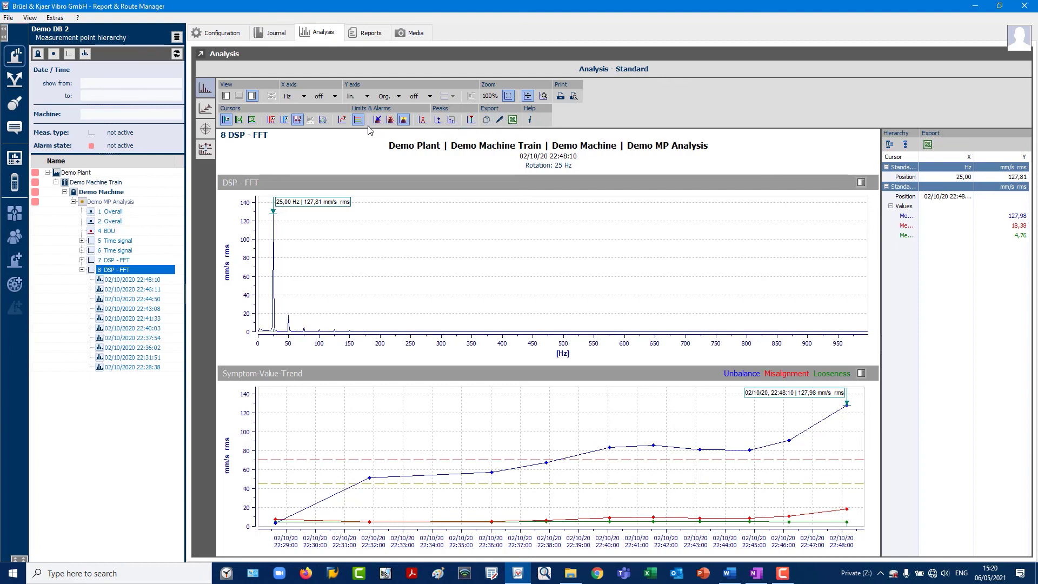
click(251, 96)
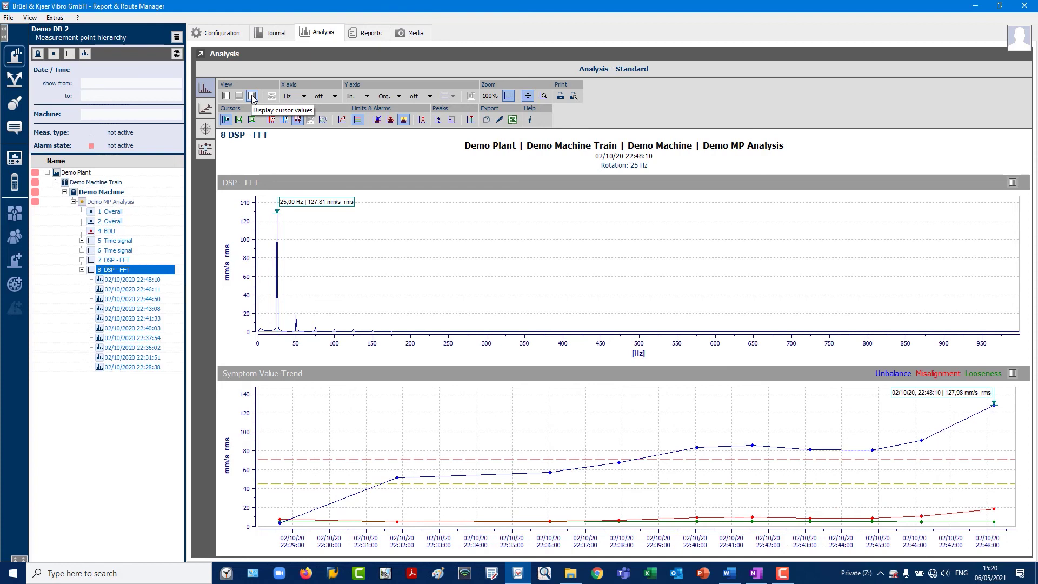
click(252, 96)
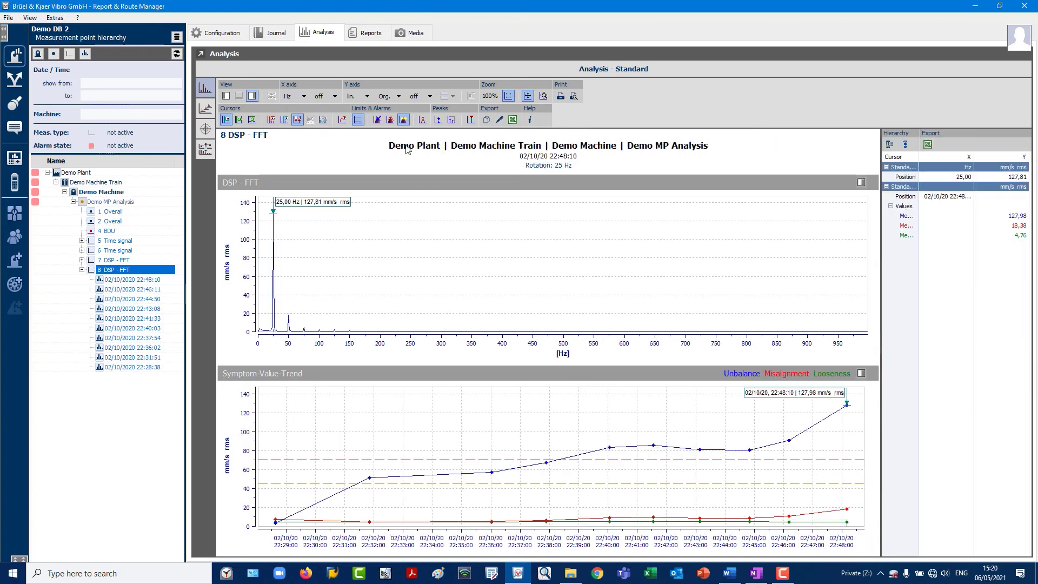
click(512, 120)
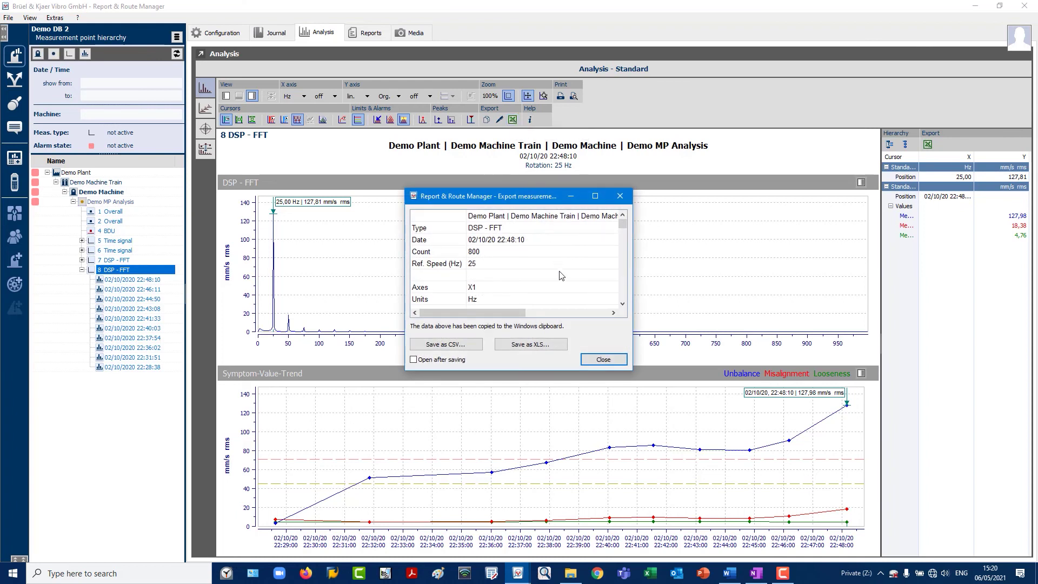
Close the export, narrow the cursor X column, and open the 02/10/2020 22:48:10 FFT record.
click(600, 360)
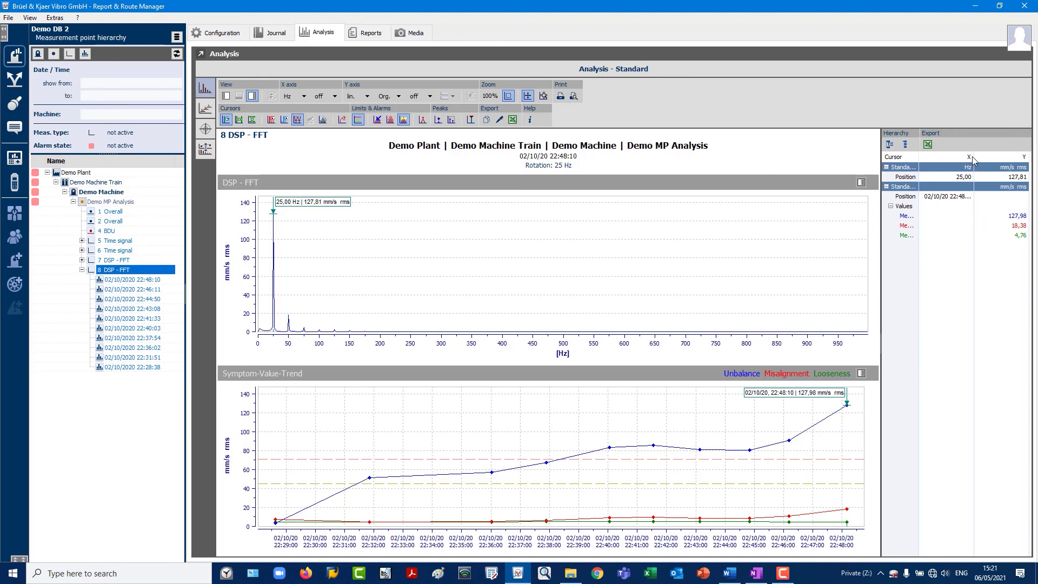
drag(967, 155, 930, 157)
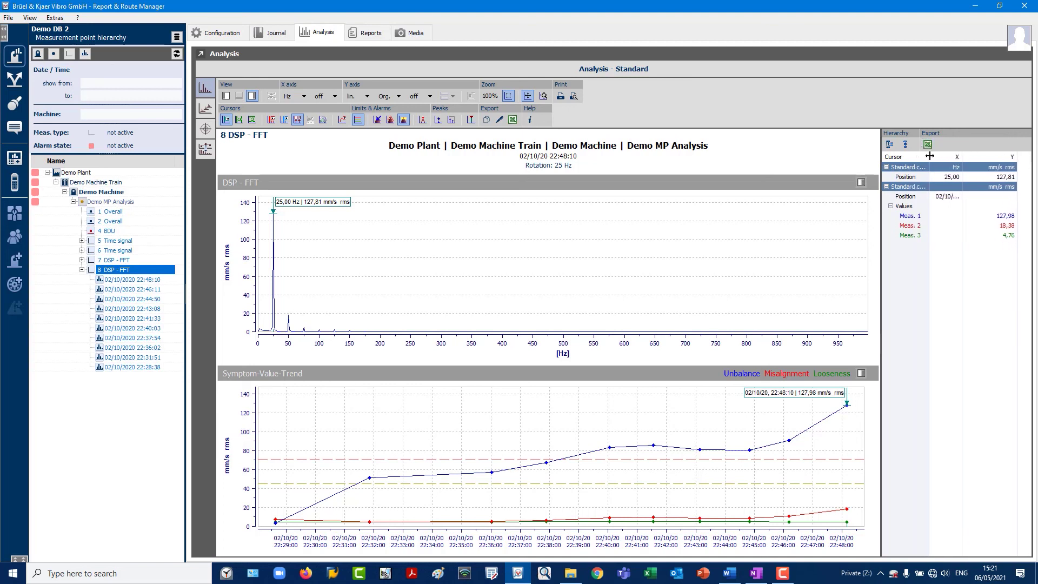
click(126, 281)
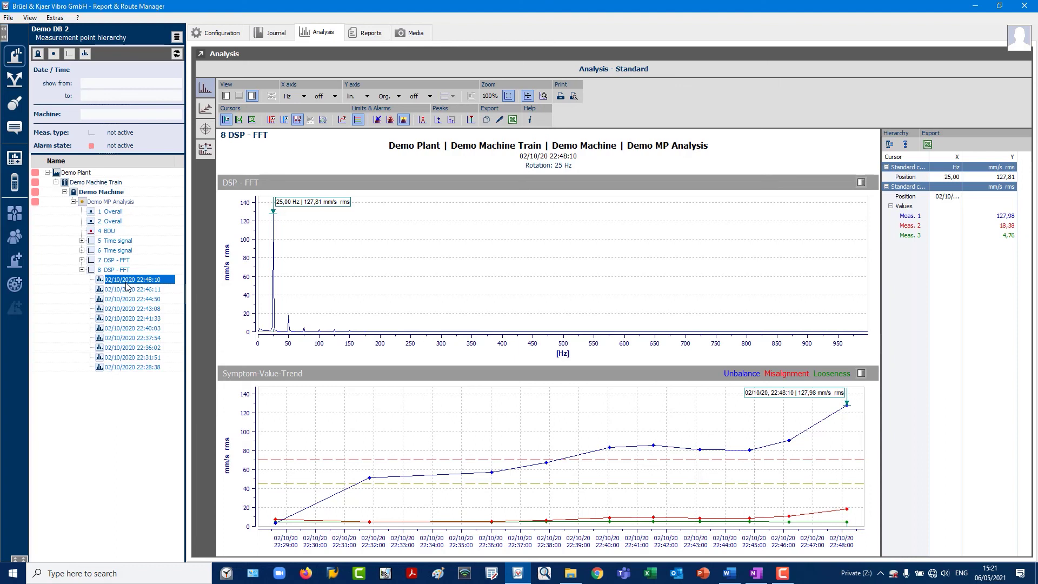
Step back through the FFT records from 22:46:11 to 22:36:02, showing the 25 Hz peak at 57,04 mm/s rms.
click(121, 270)
key(Down)
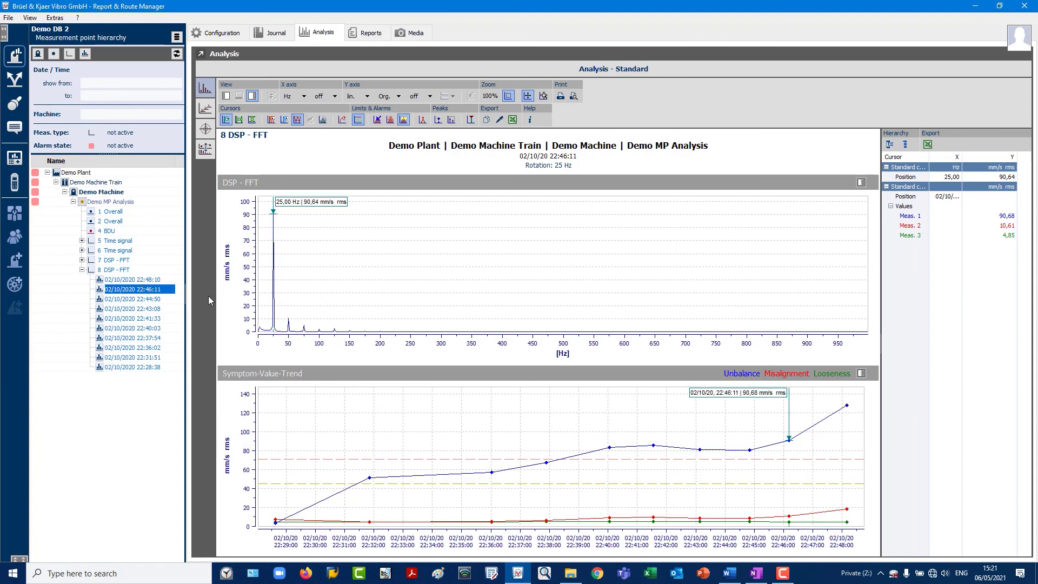
key(Down)
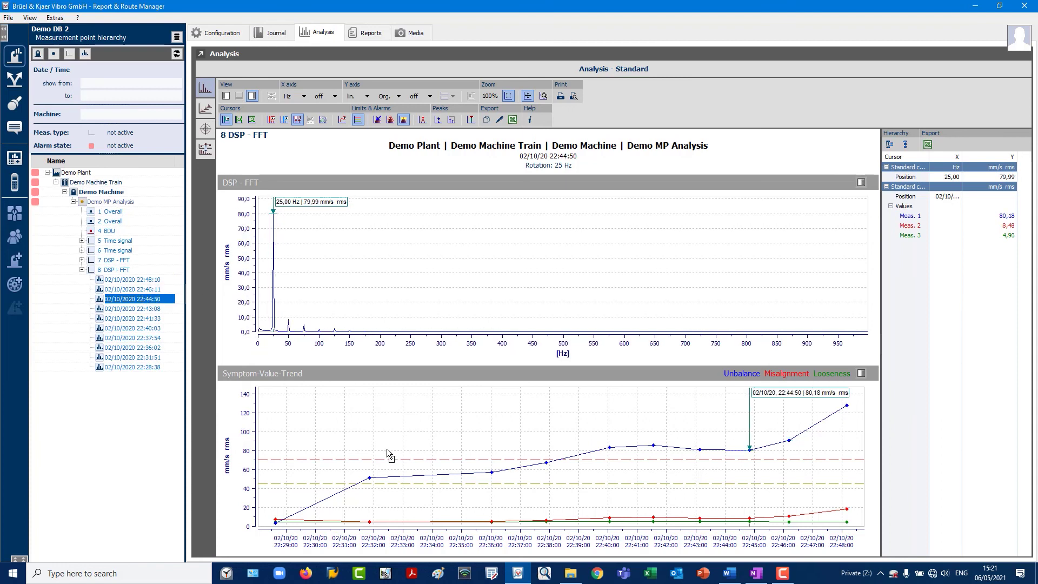
key(Down)
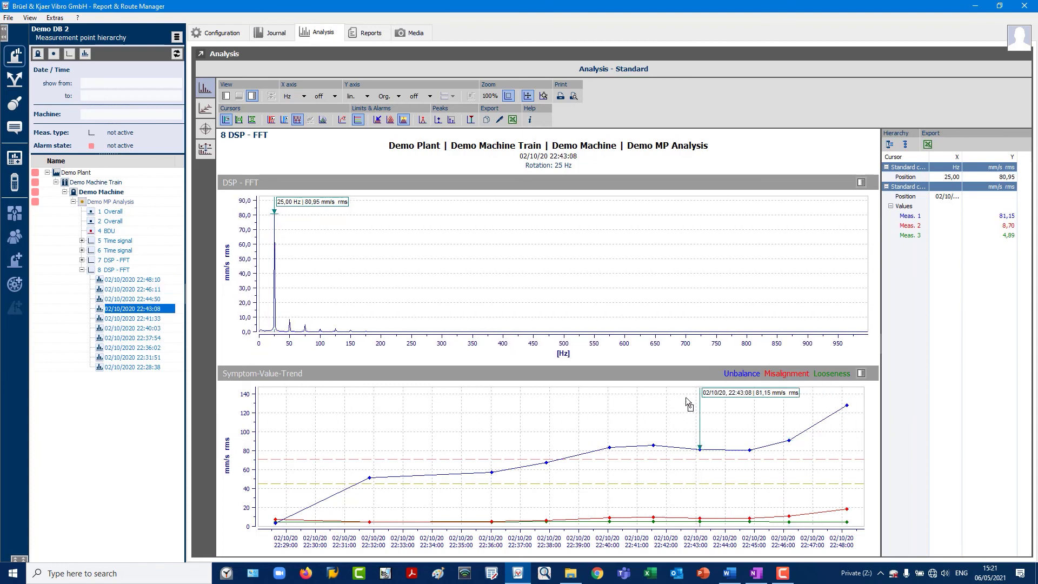
key(Down)
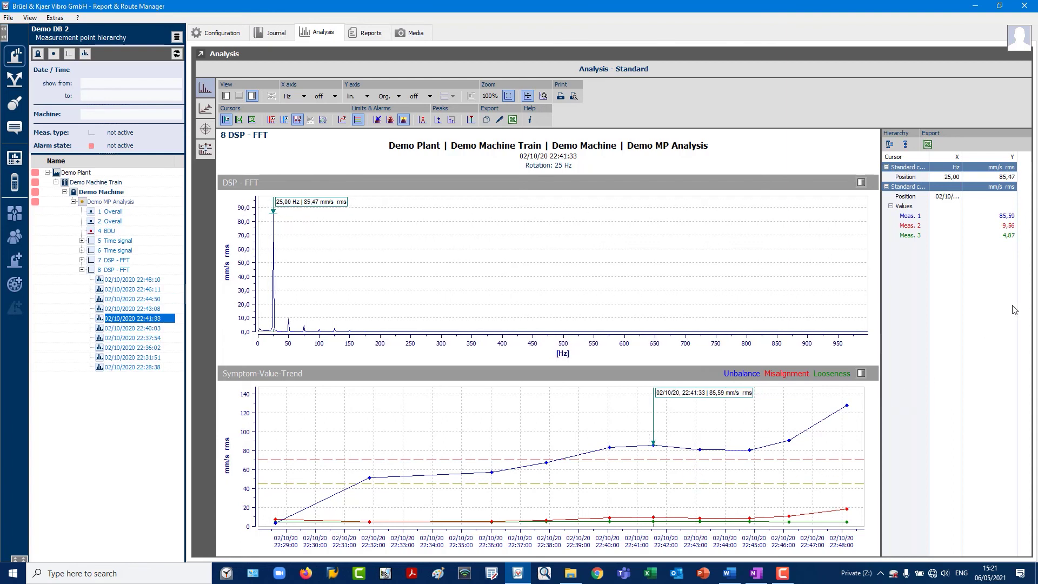
key(Down)
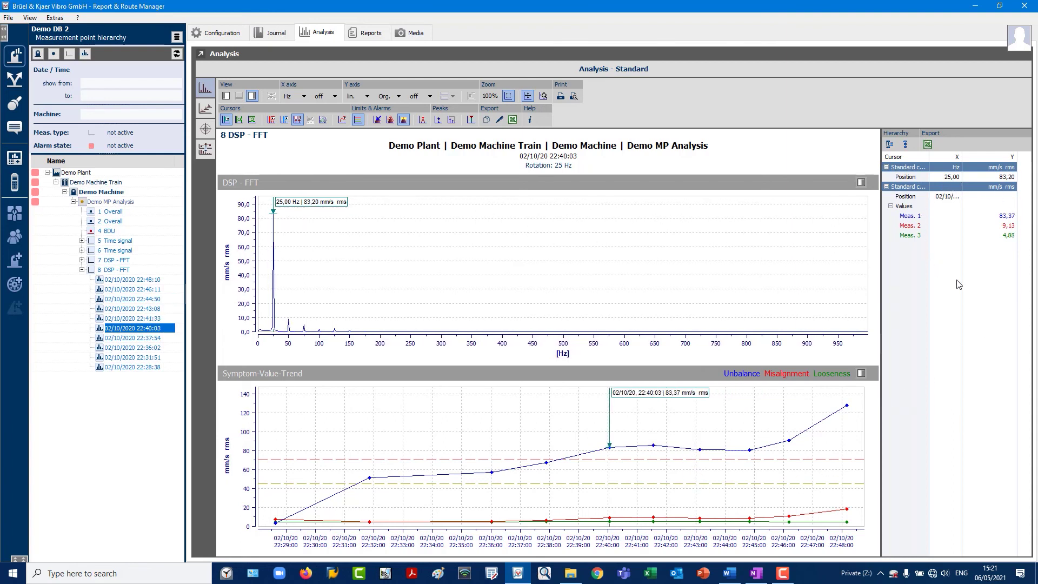
key(Down)
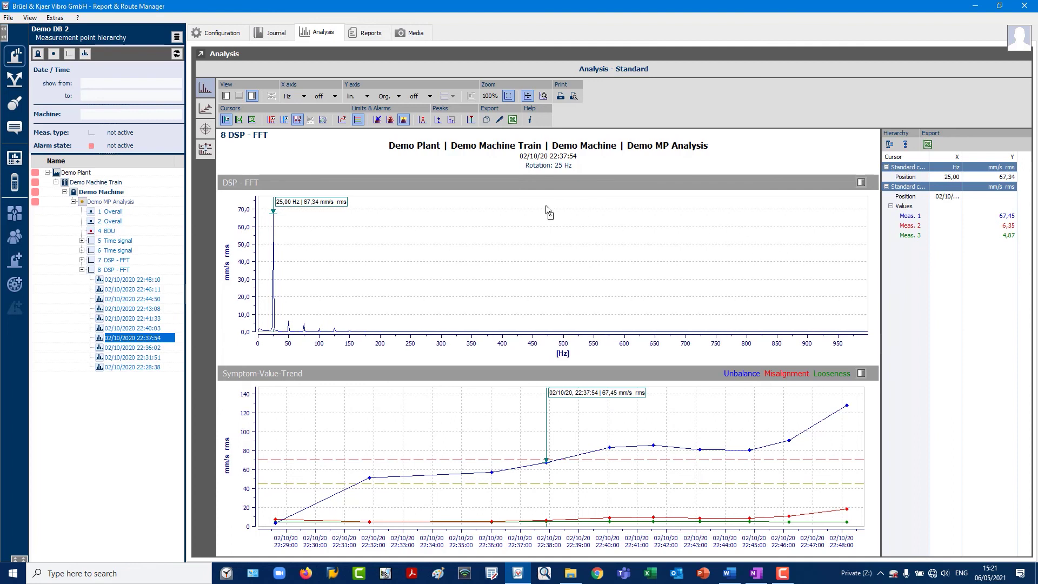
key(Down)
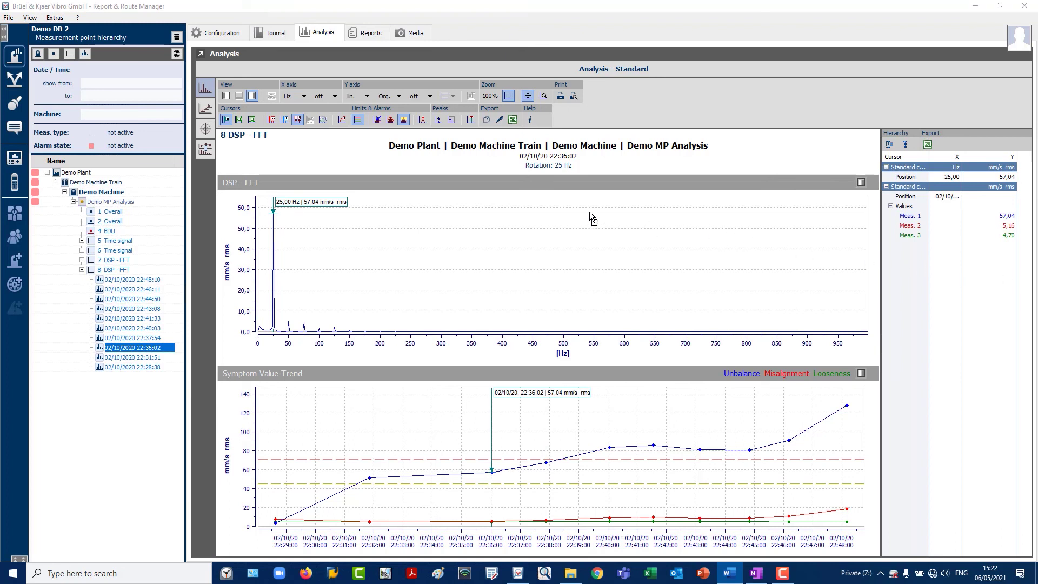
Switch to the Machine Measurement Report and chart every Demo MP Analysis trend, from 1 Overall to 4 BDU.
click(370, 37)
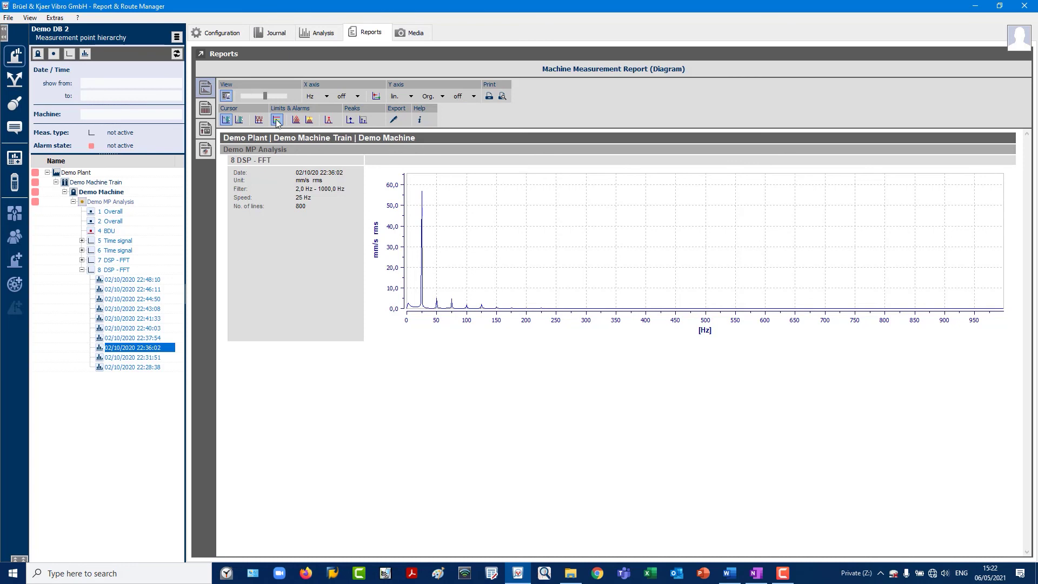
click(121, 219)
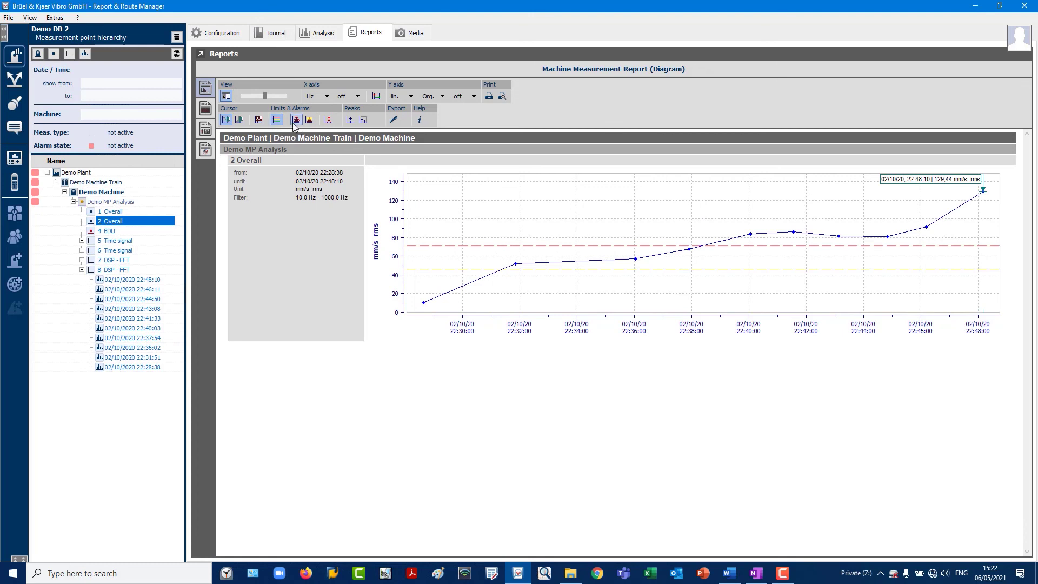
click(227, 120)
click(227, 121)
click(115, 203)
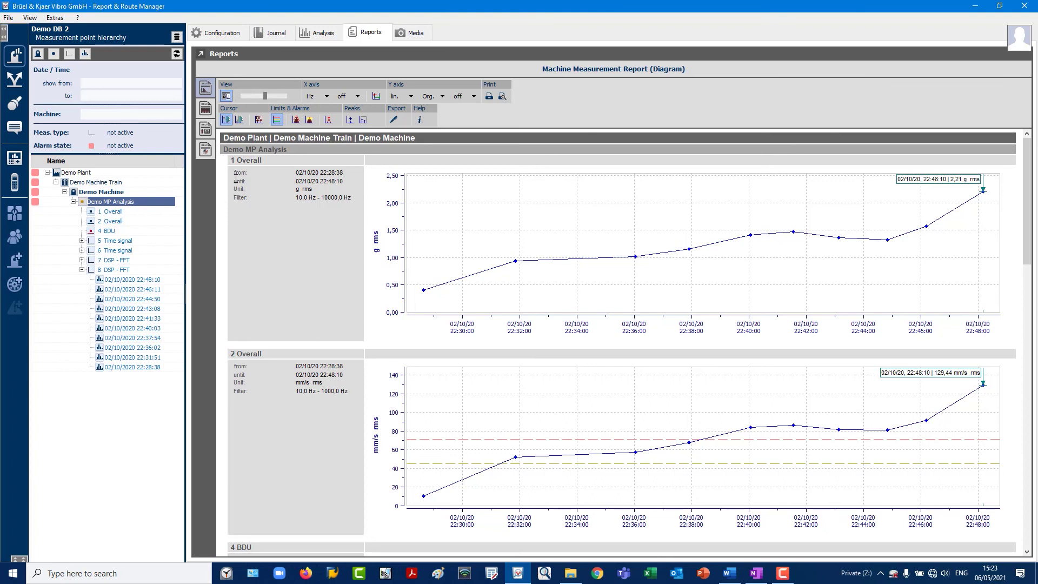
Enlarge the report charts and preview all three pages of the printed report.
click(281, 99)
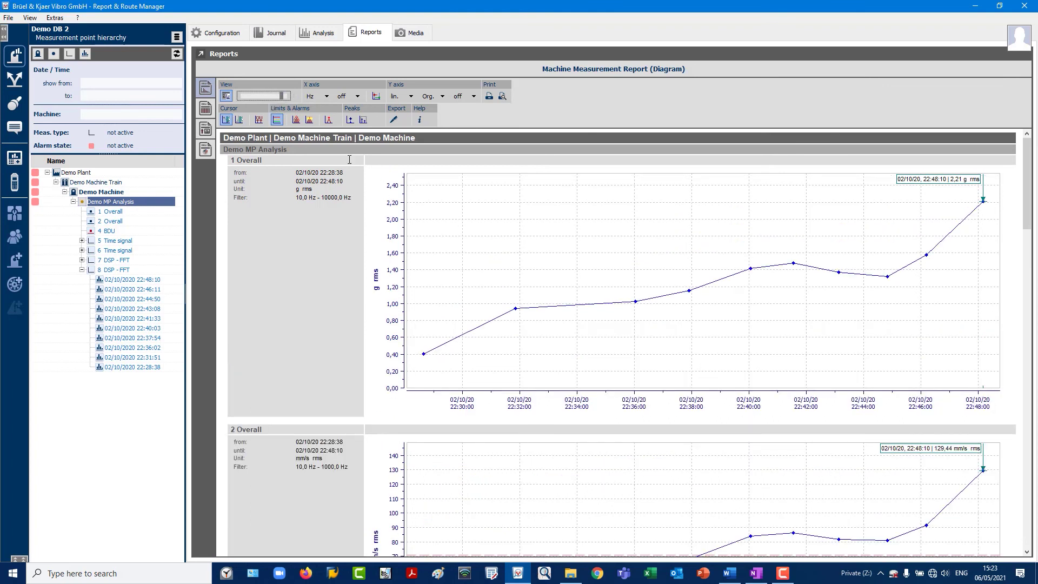
scroll(306, 180, down, 5)
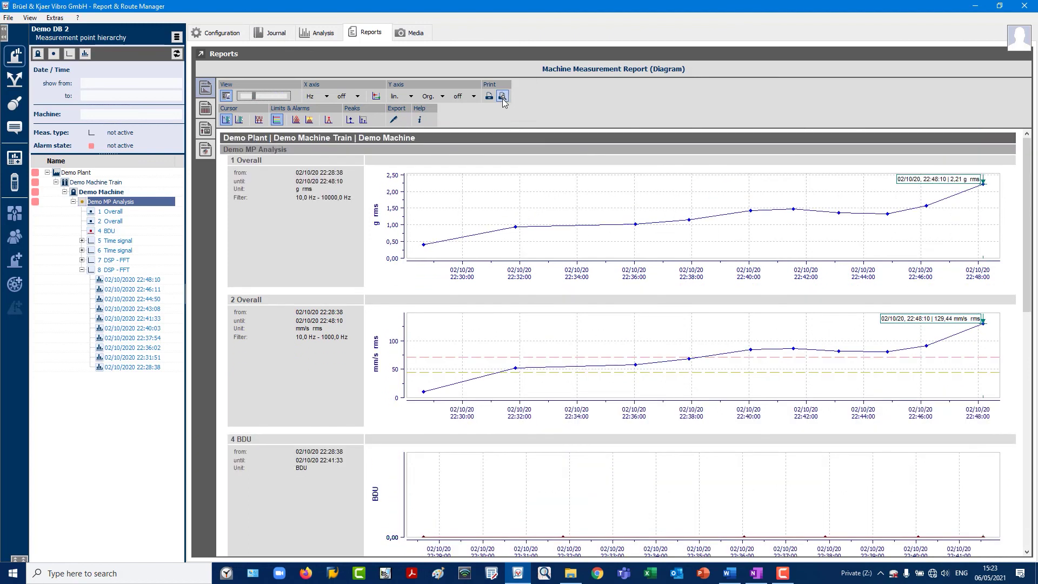
click(502, 97)
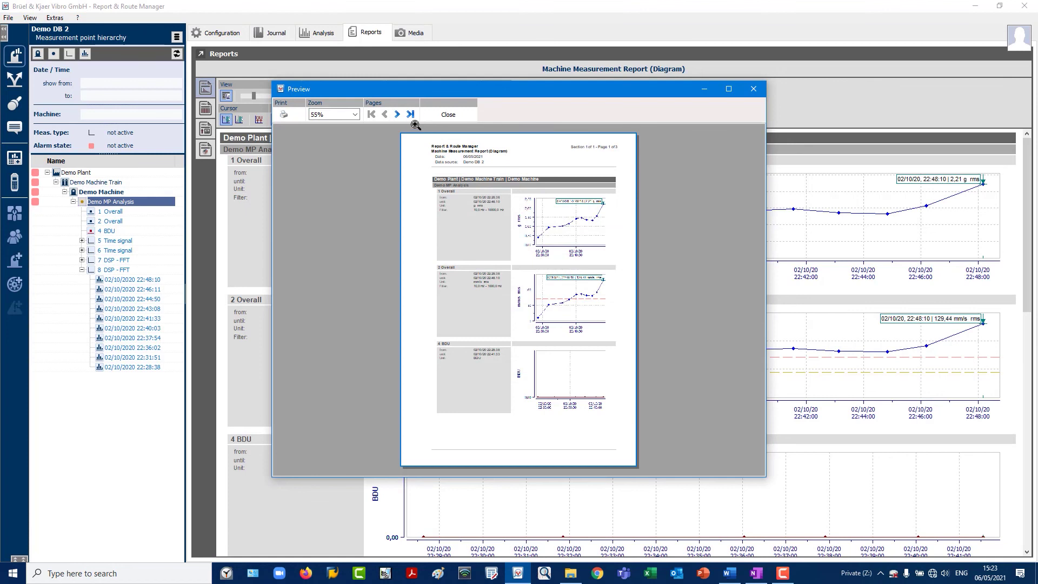
click(398, 115)
click(398, 115)
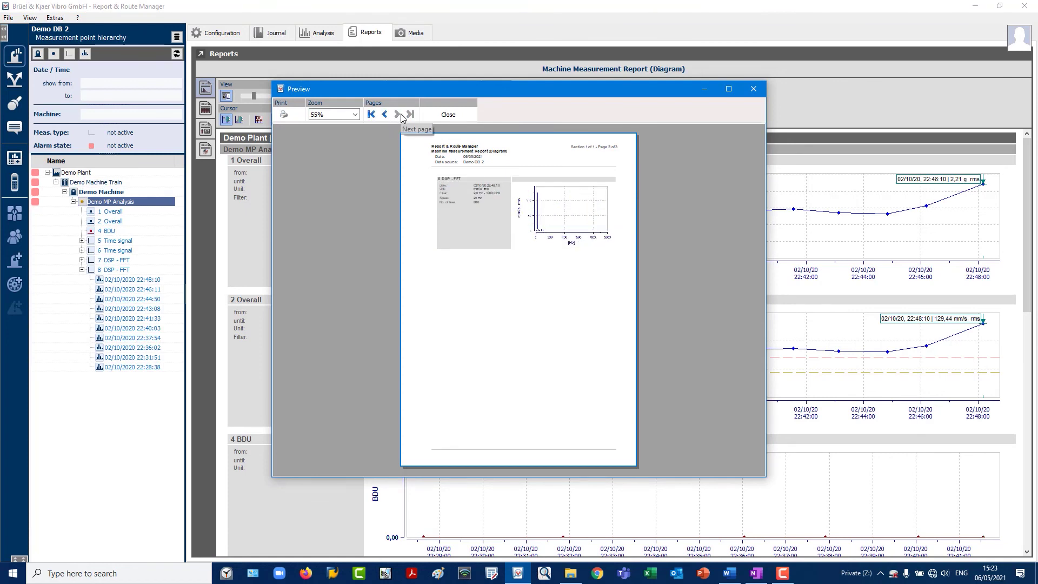
Set the report to print 1 copy on the PDFCreator printer.
click(284, 115)
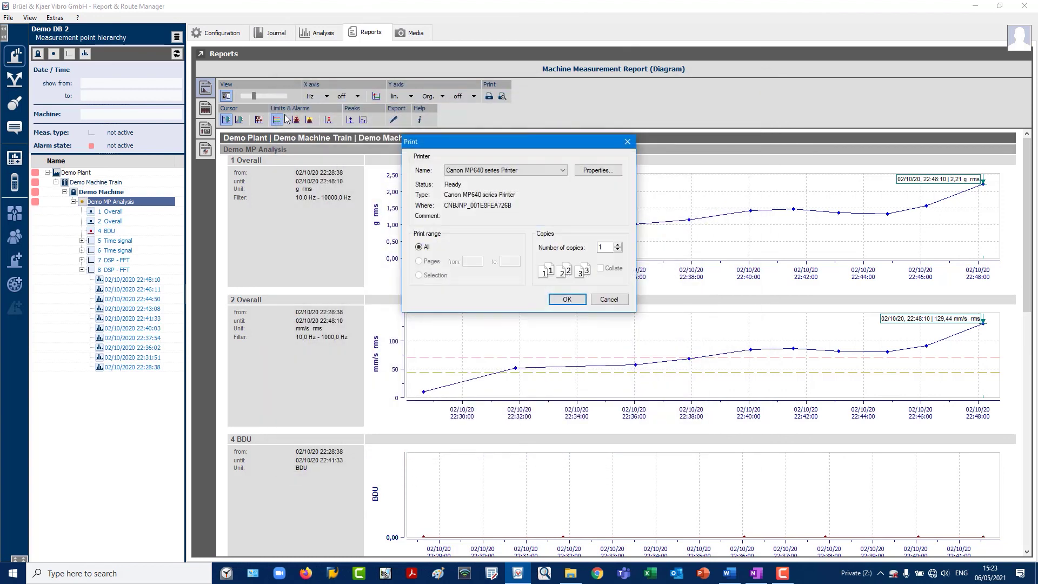
click(562, 170)
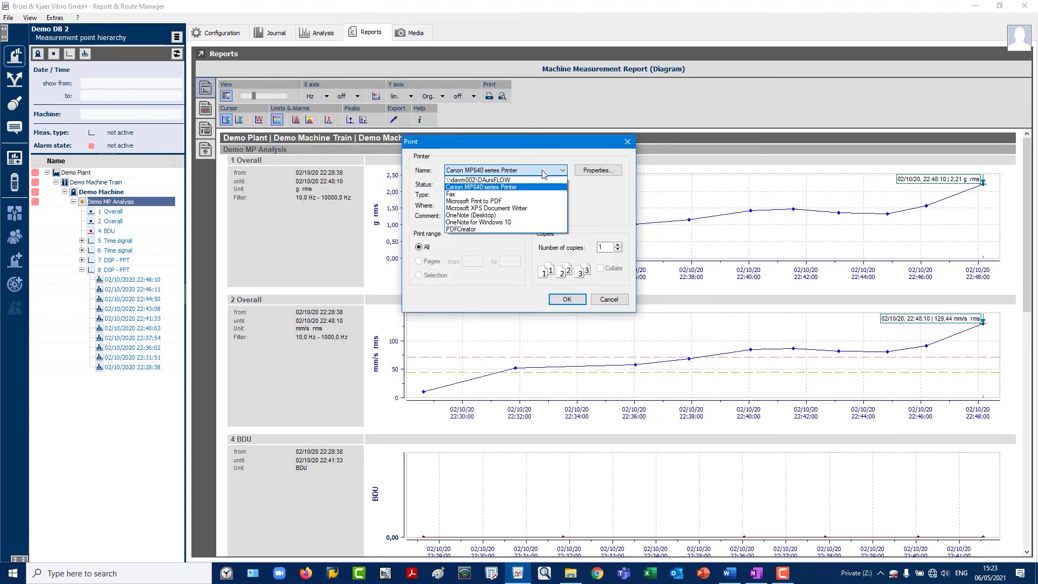
click(484, 229)
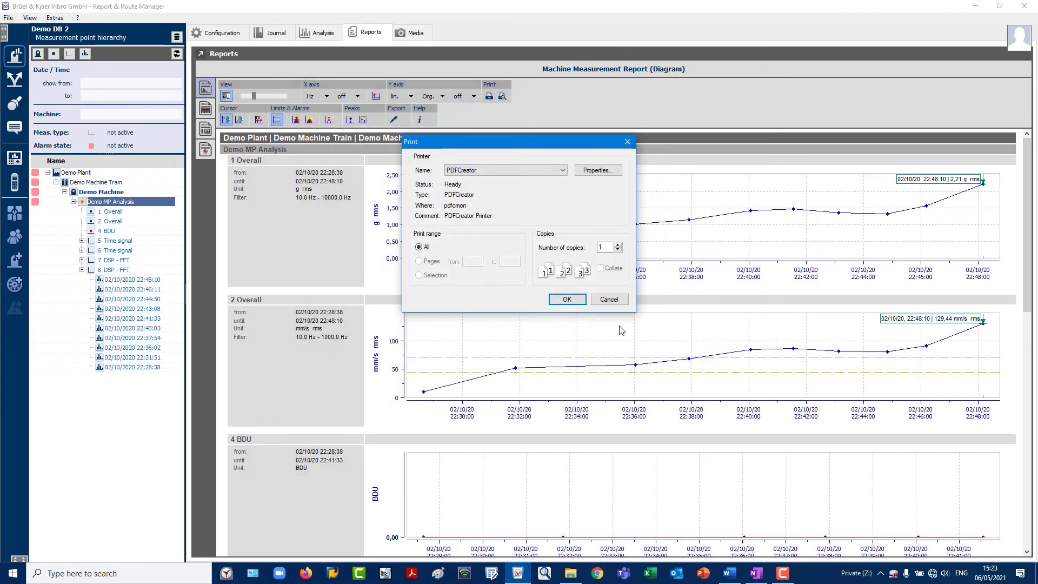